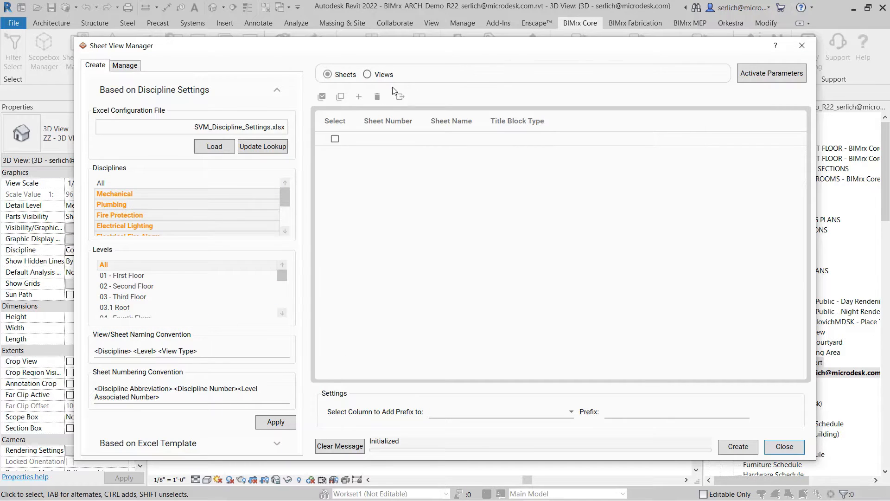
Add five blank rows to the table of sheets to create.
left_click(360, 97)
left_click(360, 97)
left_click(360, 96)
left_click(360, 97)
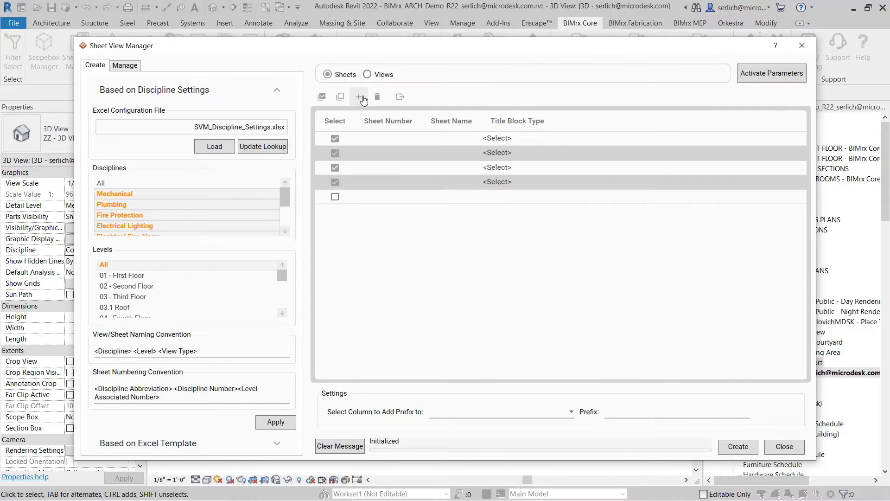
left_click(362, 98)
Assign the E1 30x42 Horizontal title block type to the first sheet row, and delete all the added sheet rows.
double_click(390, 137)
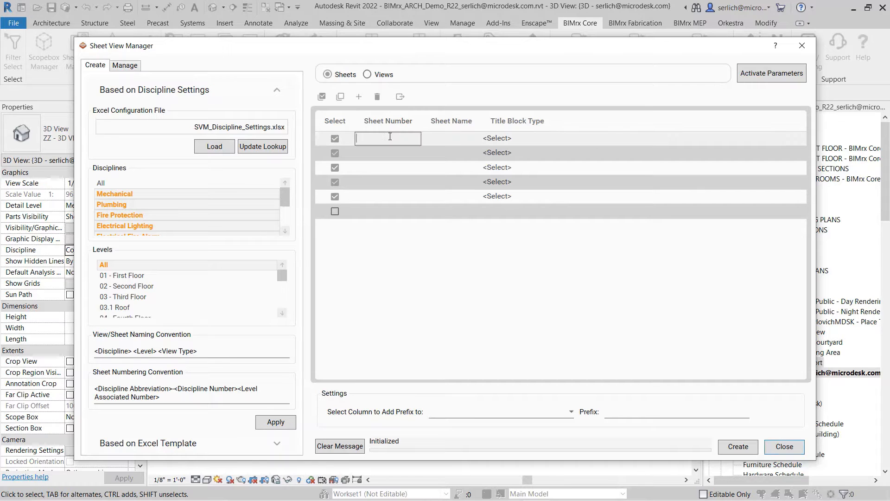
left_click(450, 138)
left_click(530, 139)
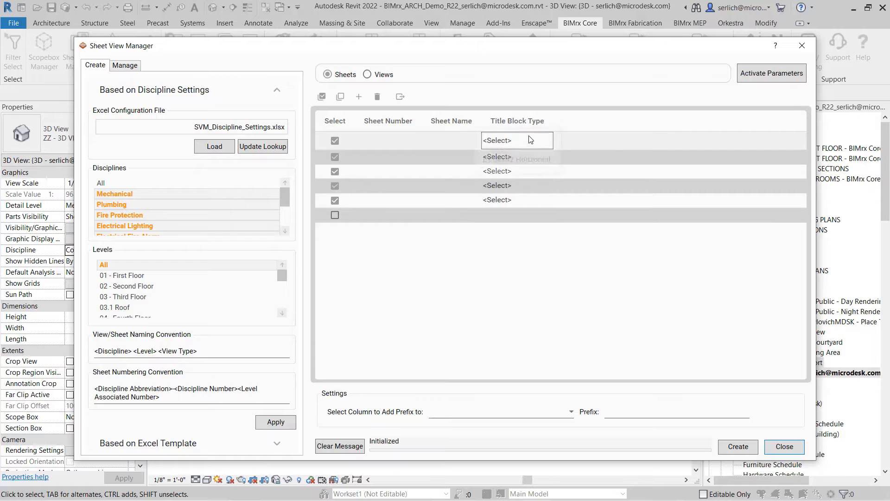
left_click(533, 157)
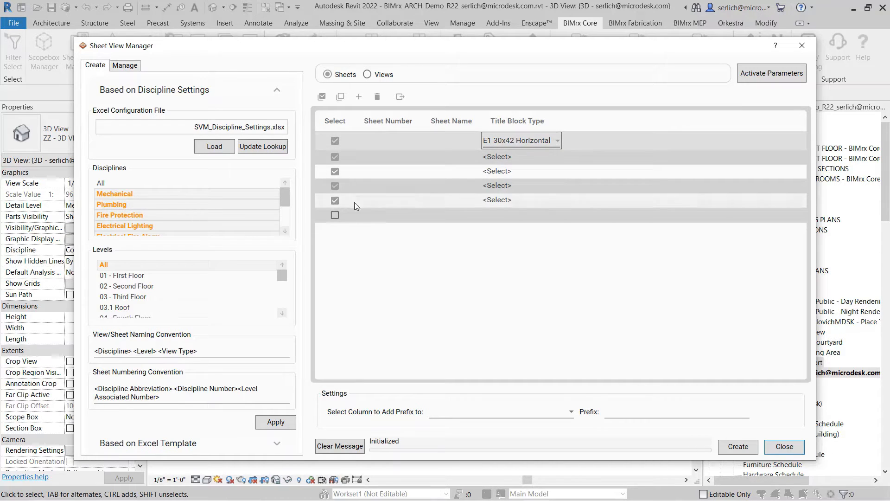
left_click(377, 96)
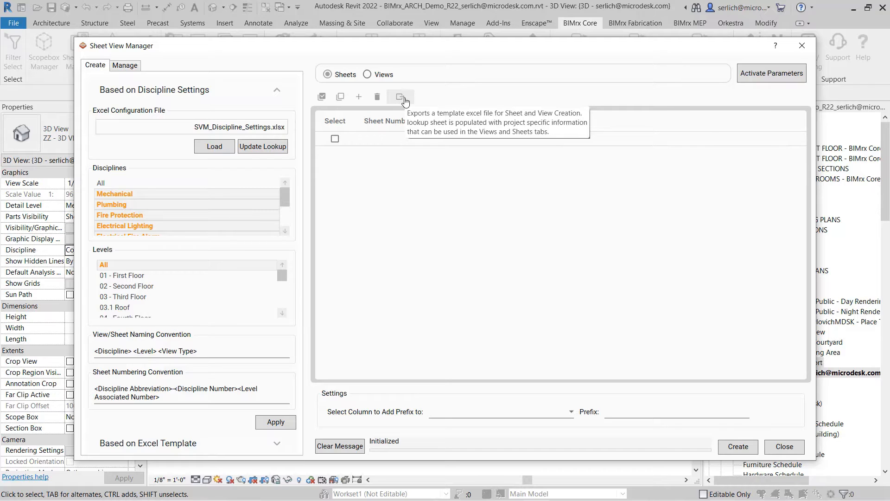
Switch from sheet creation to view creation and add three blank view rows.
left_click(367, 75)
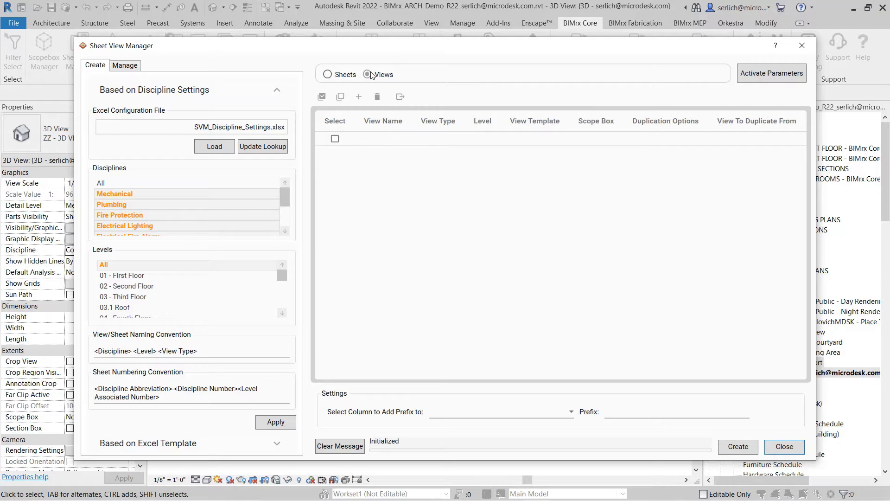
left_click(359, 97)
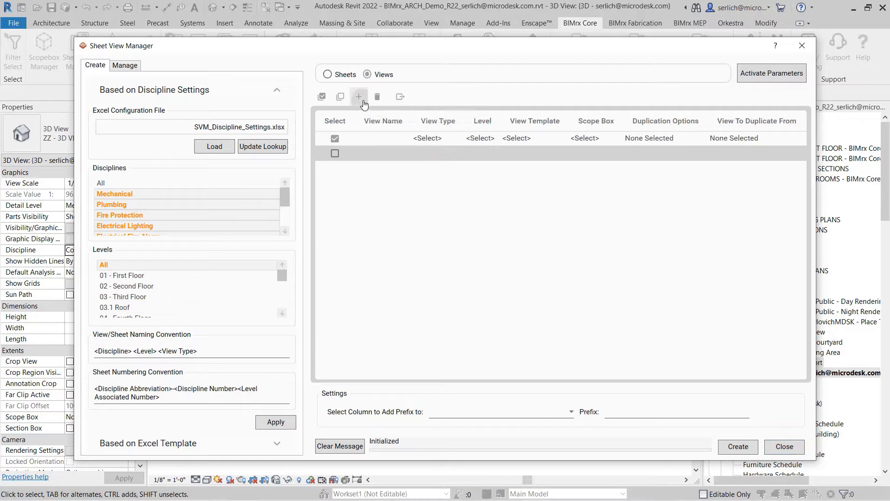
left_click(359, 97)
left_click(360, 97)
Set the first view row's view type to 01 - FLOOR PLANS and its level to 01 - First Floor.
left_click(396, 138)
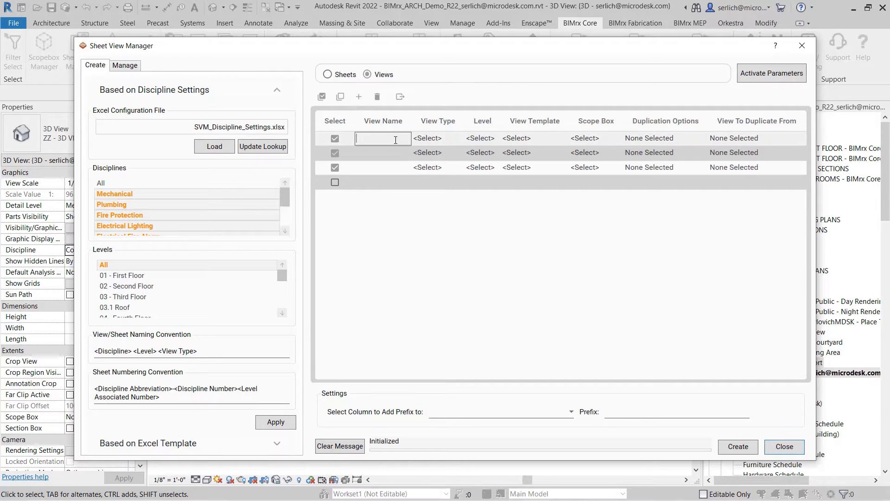
left_click(444, 140)
left_click(444, 140)
left_click(453, 155)
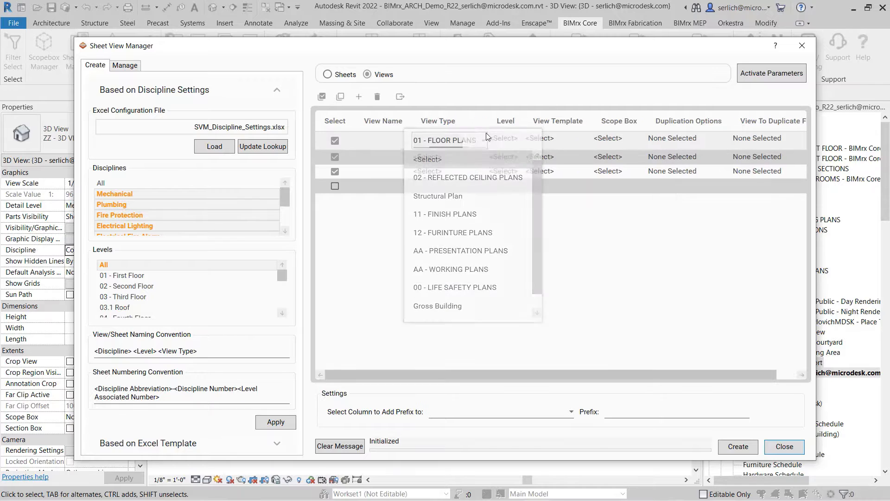
left_click(505, 139)
left_click(505, 139)
left_click(516, 160)
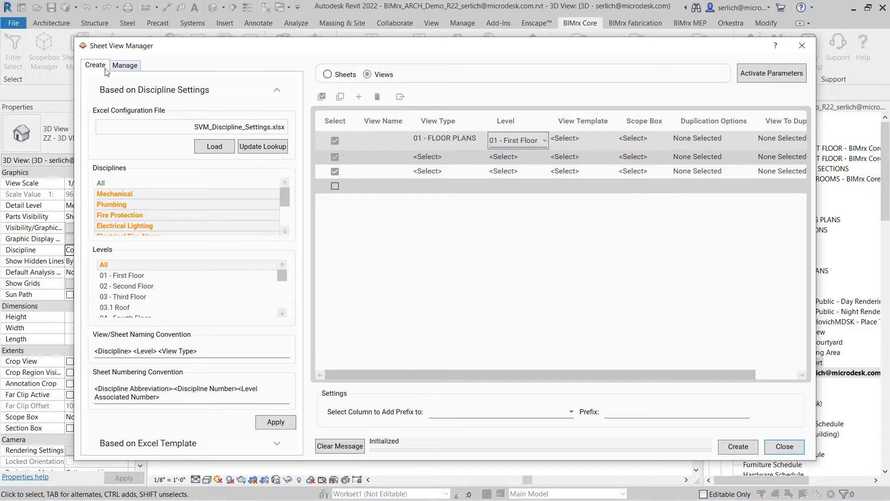
Add two blank rows for placing views on sheets in the management section, and show the view alignment options.
left_click(136, 67)
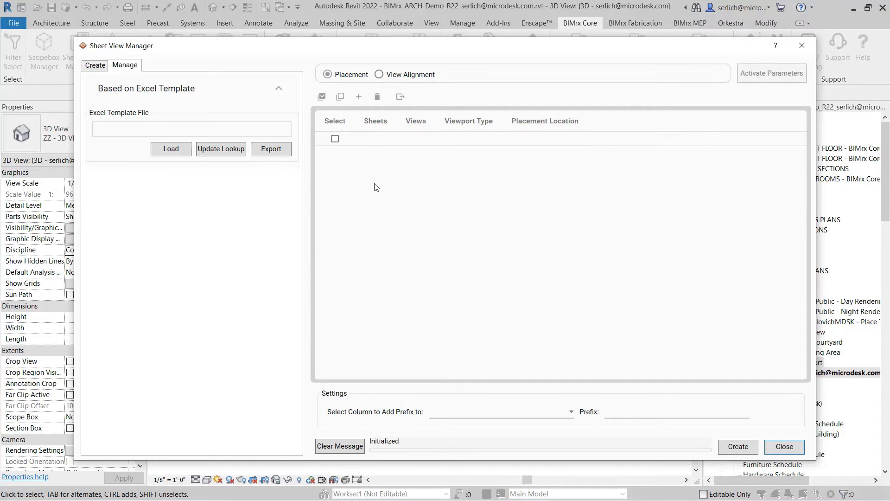
left_click(363, 98)
left_click(363, 99)
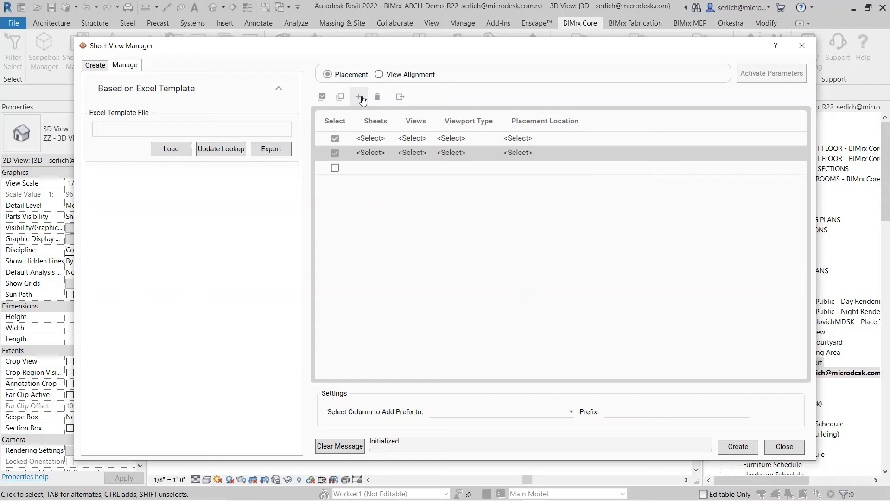
left_click(380, 75)
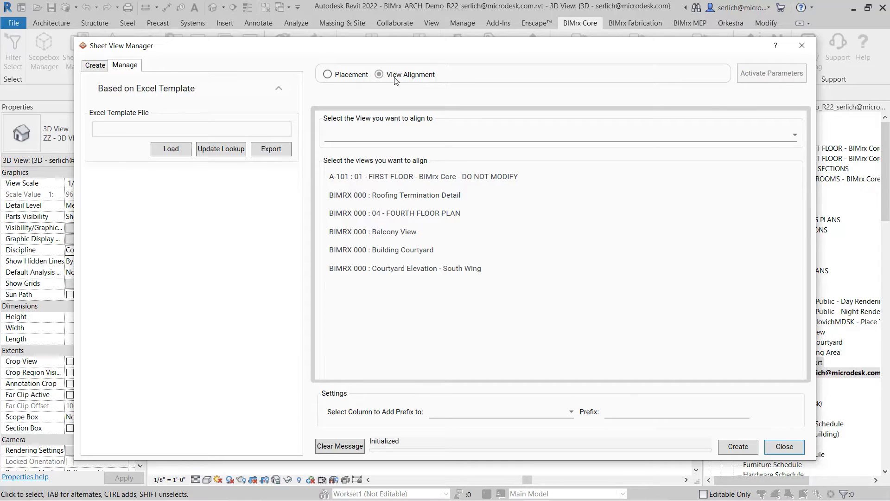
Return to the creation settings and look at the Excel template options before going back to the discipline settings.
left_click(102, 65)
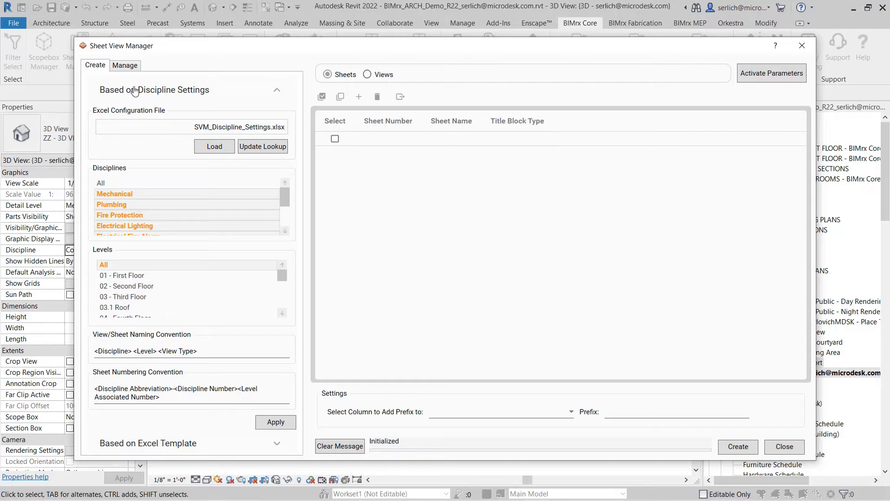
left_click(186, 94)
left_click(173, 122)
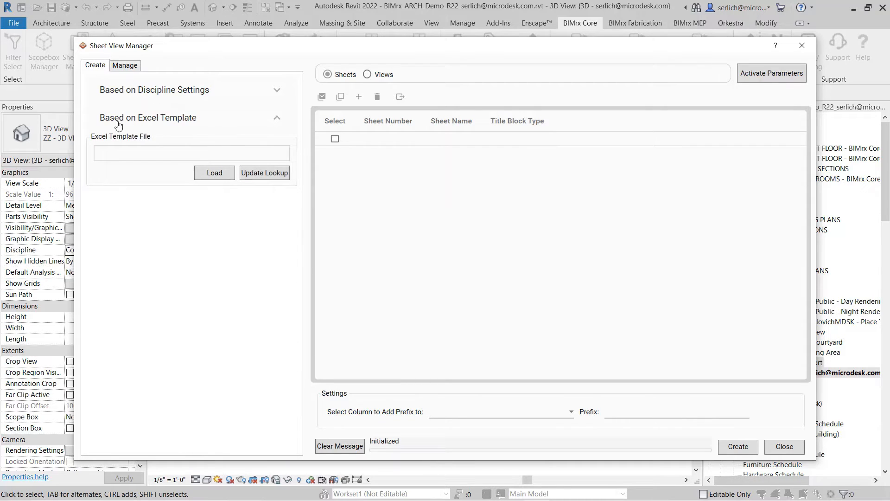
left_click(171, 94)
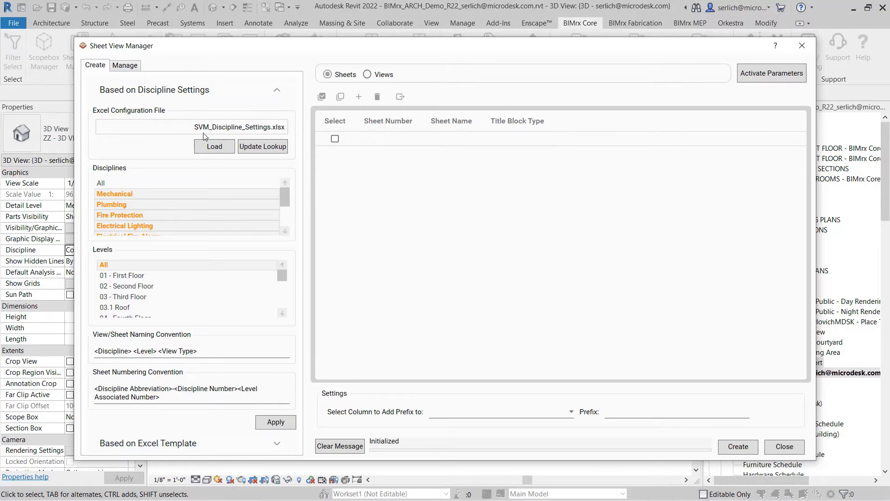
Check the C:\ProgramData\Microdesk\BIMrx.Revit folder for the available Excel configuration files without loading one.
left_click(223, 148)
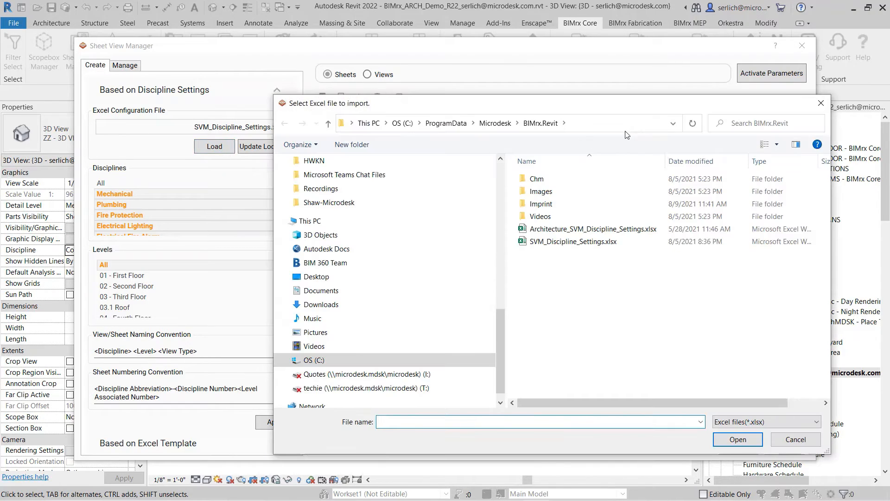
left_click(624, 128)
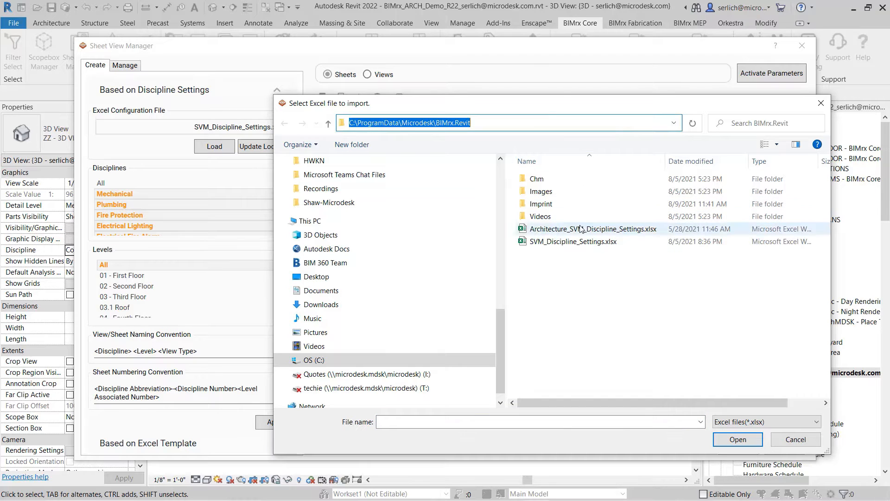
left_click_drag(537, 107, 445, 73)
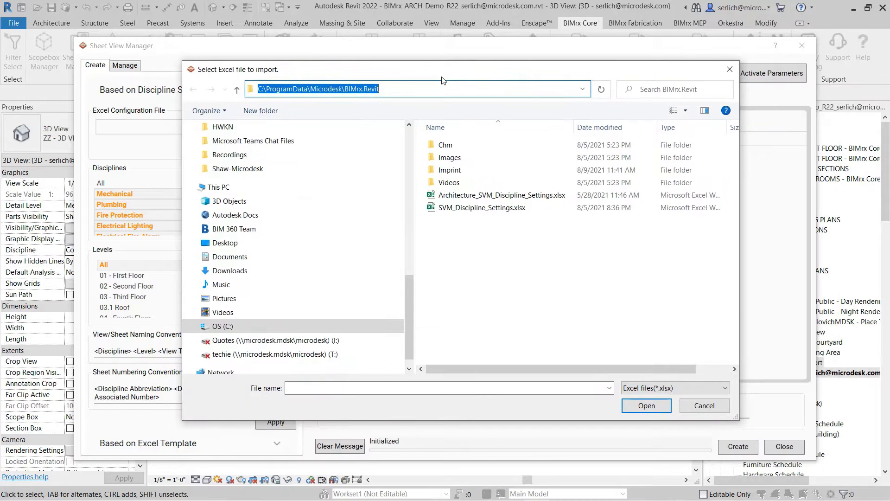
left_click(703, 409)
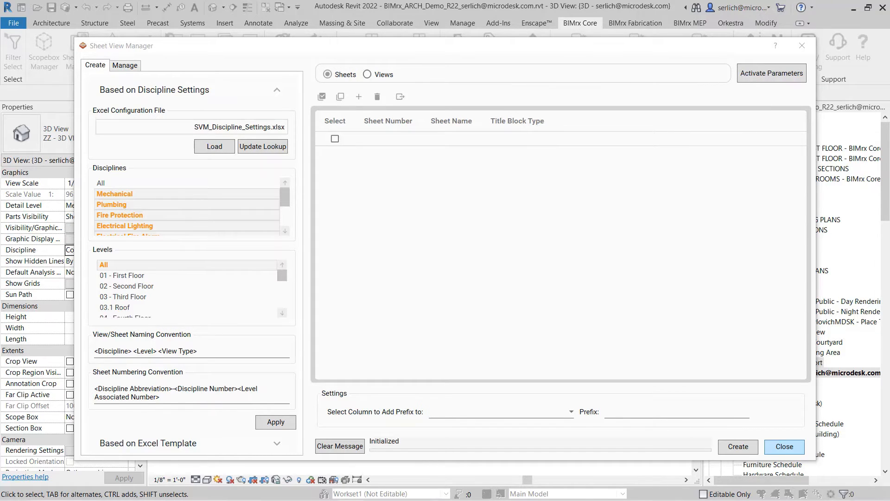
In File Explorer, copy SVM_Discipline_Settings.xlsx from the BIMrx.Revit folder to the Desktop.
left_click_drag(889, 55, 373, 29)
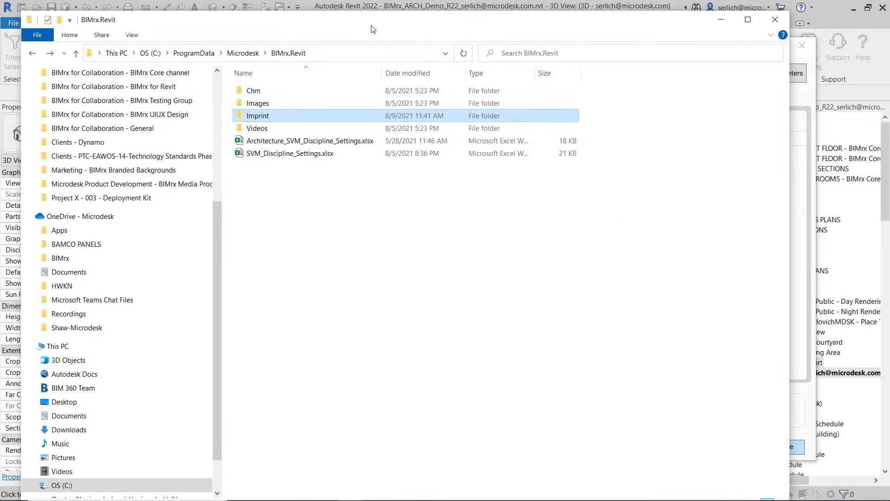
left_click(258, 157)
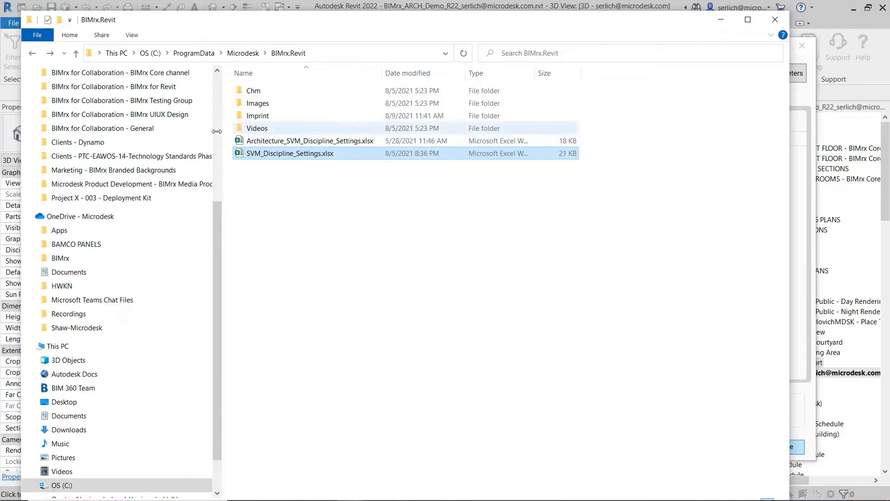
scroll(149, 306, "up", 5)
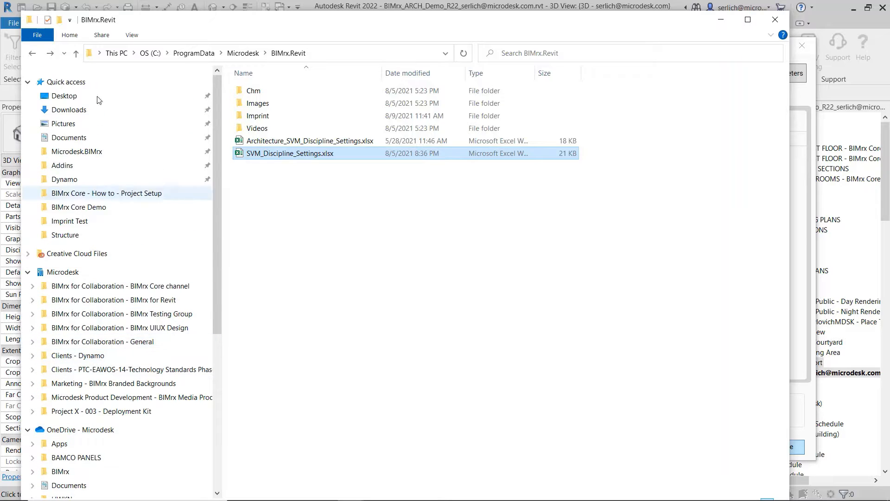
left_click(64, 95)
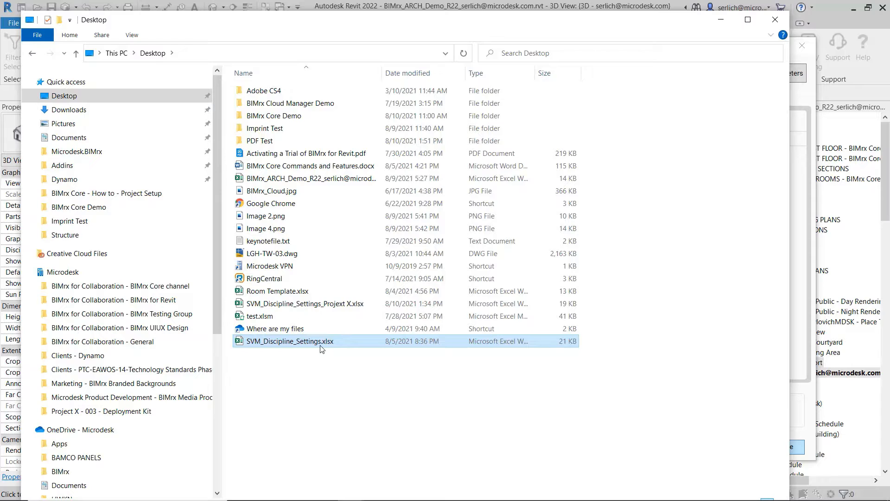
Rename the copied settings workbook as SVM_Discipline_Settings_Projext Z.xlsx and return to the Sheet View Manager in Revit.
left_click(321, 342)
left_click(321, 342)
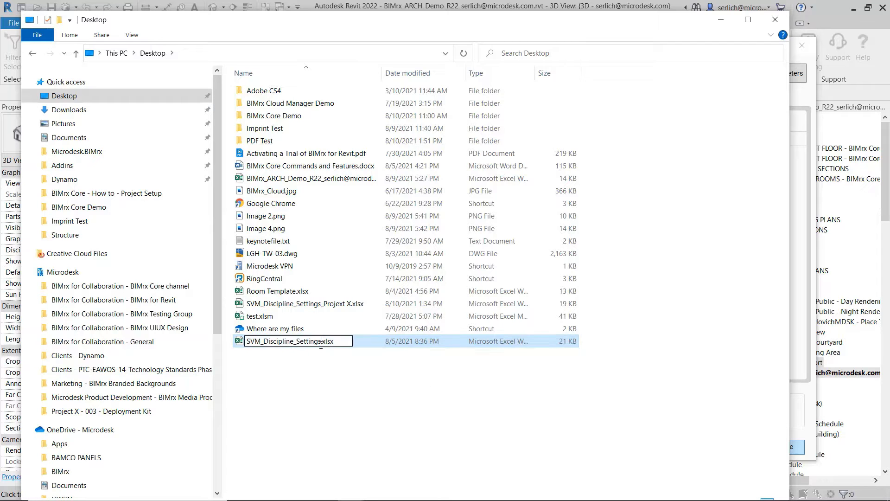
type("_Projext Z")
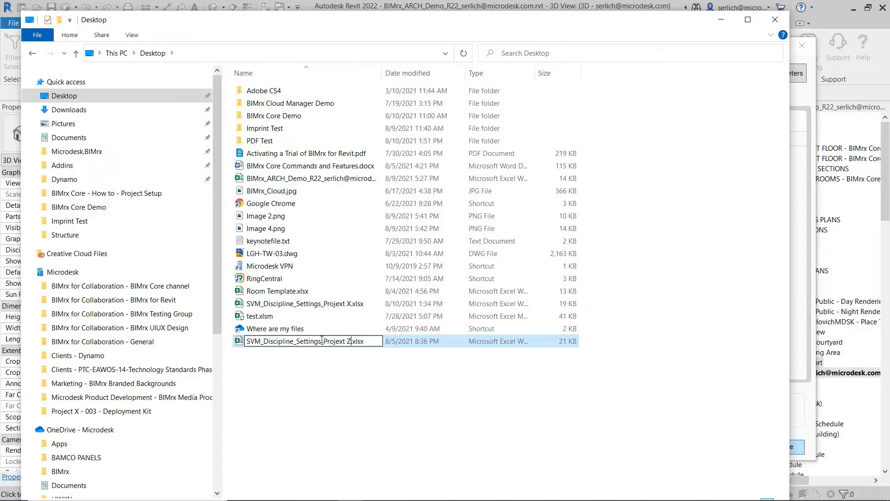
left_click(540, 395)
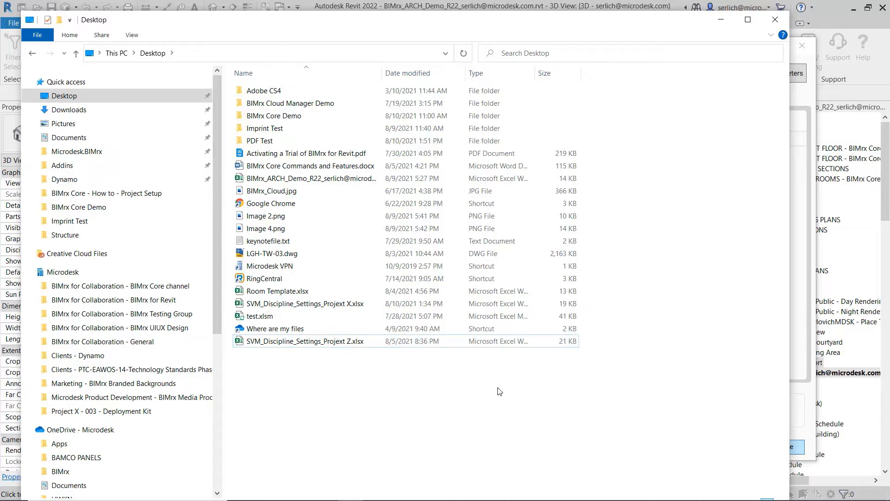
left_click(717, 22)
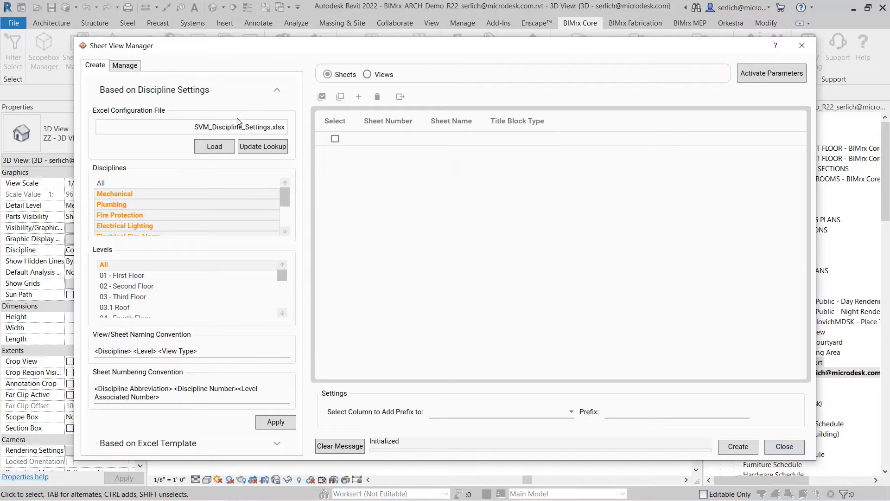
Load SVM_Discipline_Settings_Projext Z.xlsx from the Desktop as the Excel configuration file and update its lookup data.
left_click(227, 147)
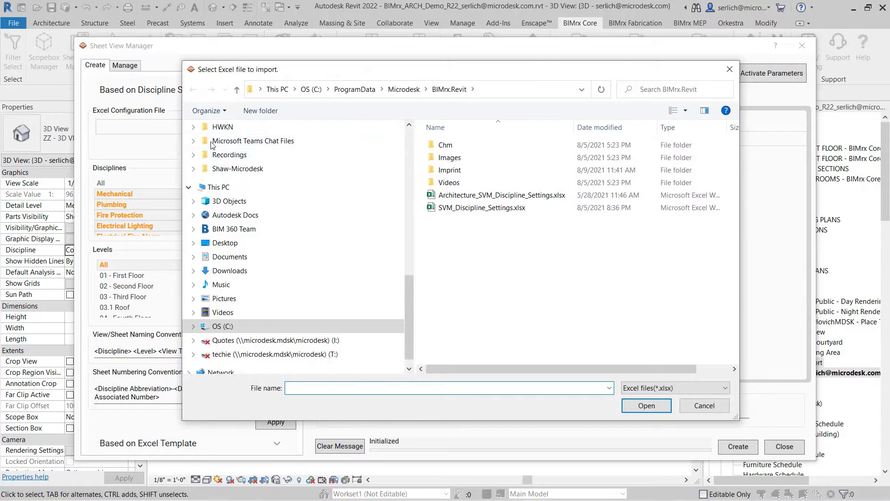
scroll(232, 153, "up", 10)
left_click(357, 150)
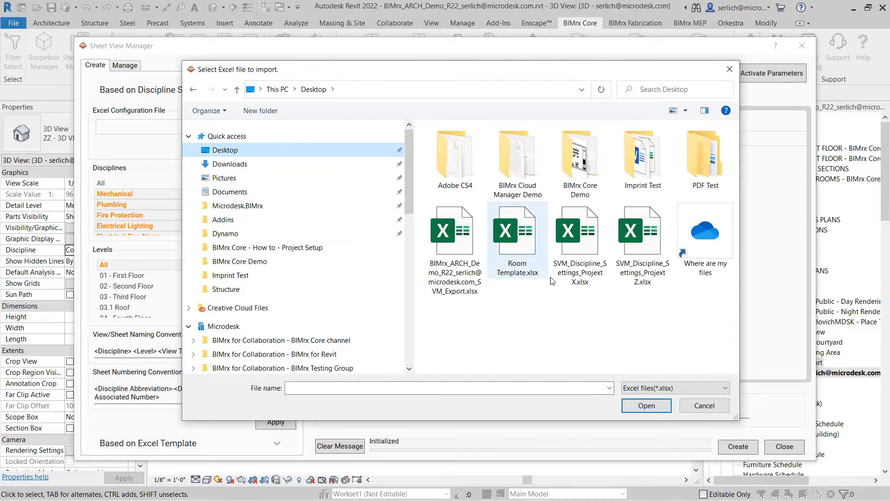
double_click(655, 282)
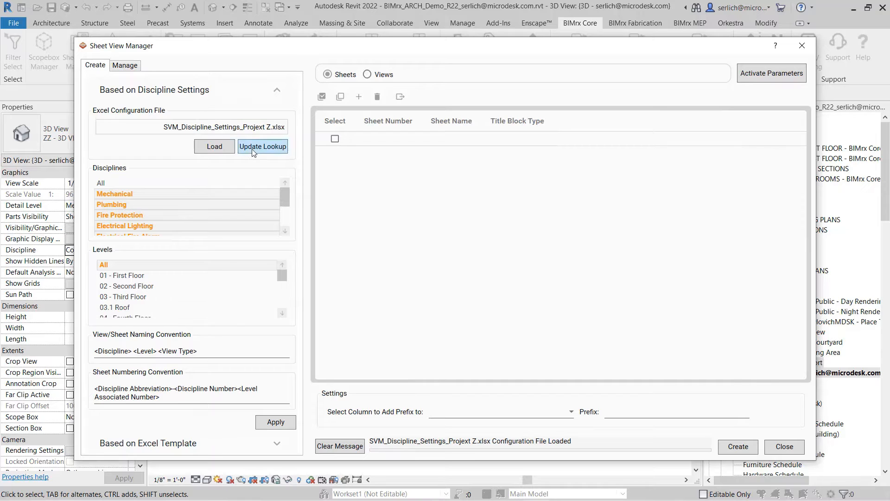
left_click_drag(351, 45, 348, 32)
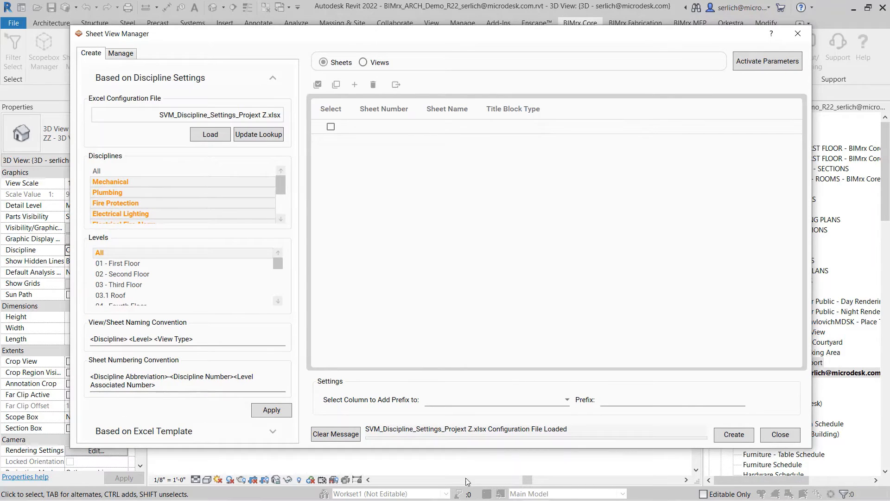
left_click(263, 136)
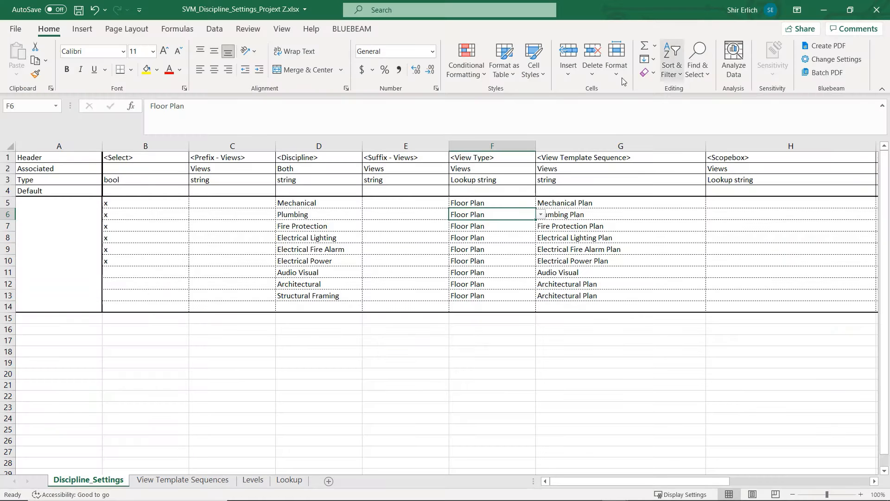
In Excel, examine the view template sequences and disciplines on the workbook's Discipline_Settings sheet.
left_click(620, 258)
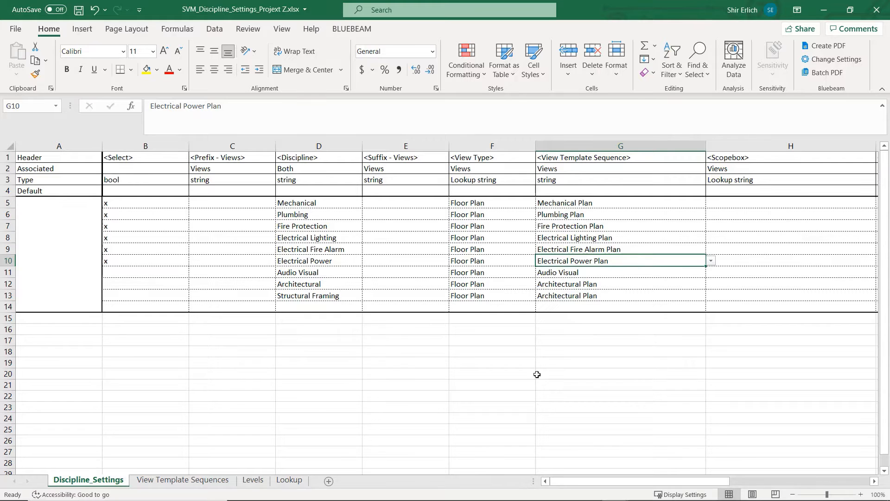
left_click_drag(606, 485, 553, 486)
left_click(290, 203)
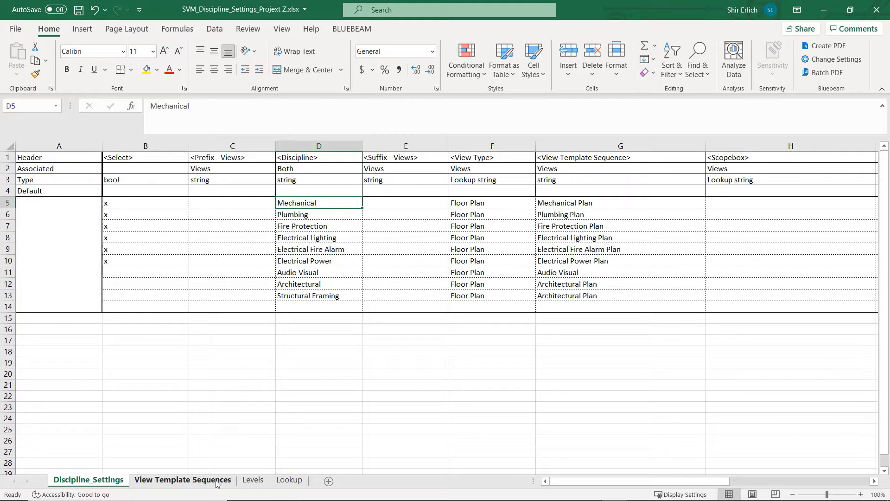
Examine the Lookup sheet's view types, templates and scope boxes, and the <Select> marks for the disciplines on Discipline_Settings.
left_click(290, 481)
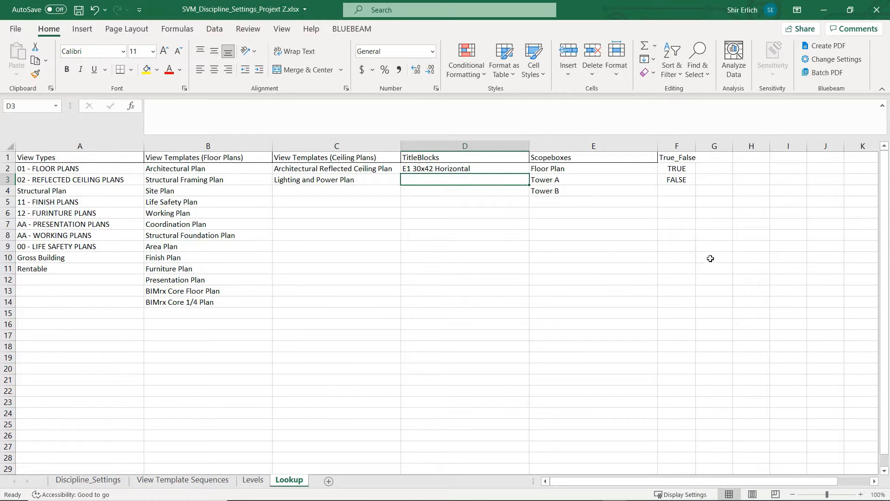
left_click(67, 482)
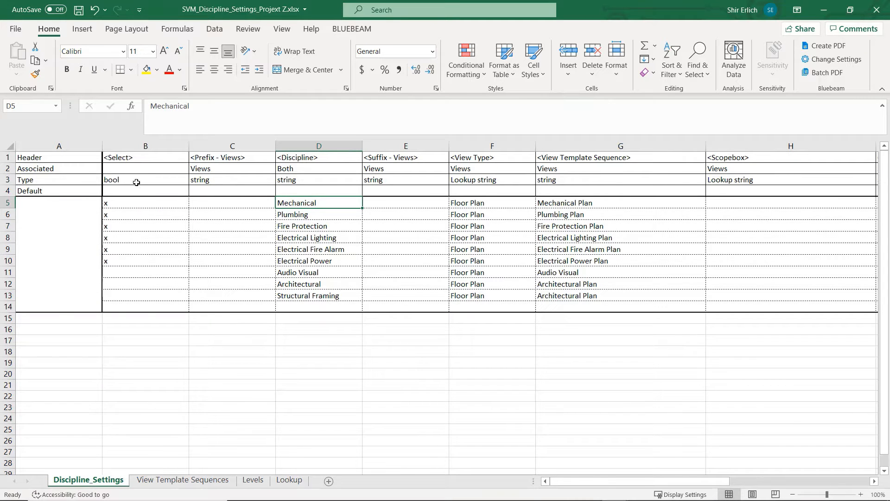
left_click(135, 262)
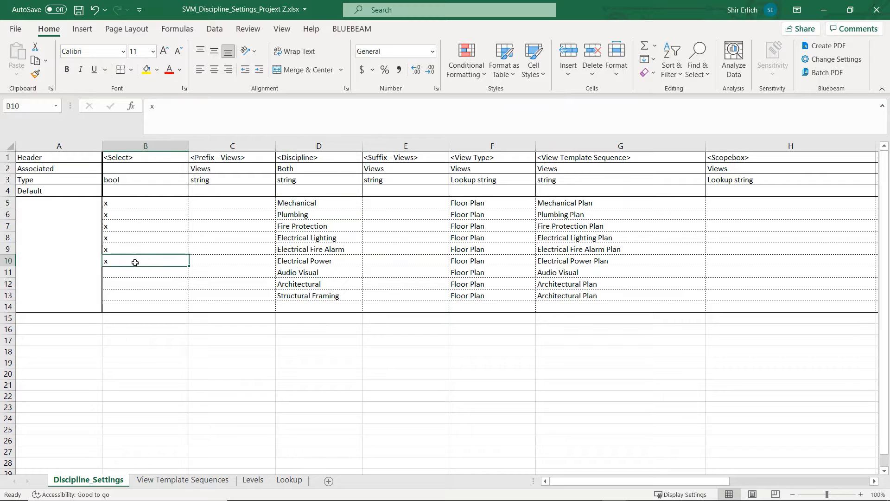
left_click(110, 238)
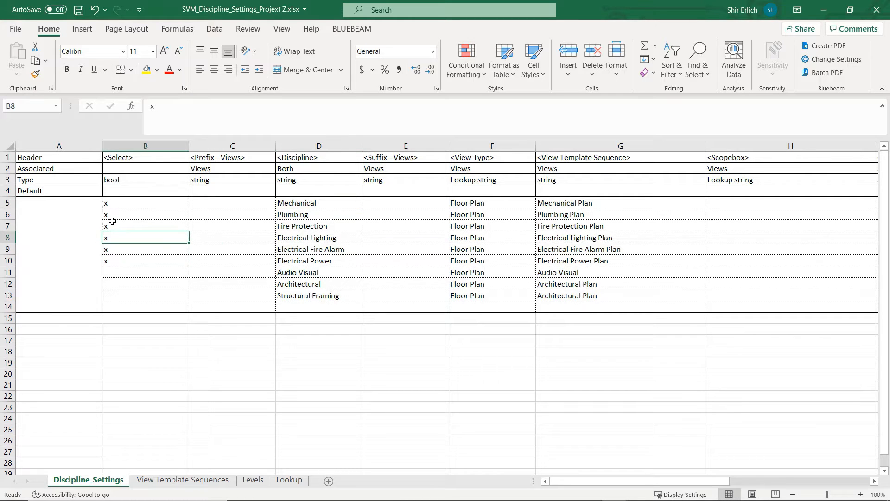
left_click(113, 222)
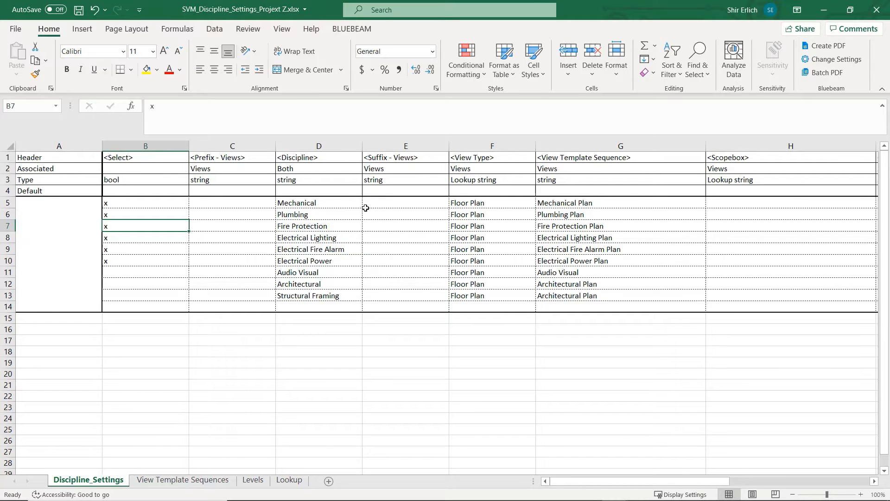
key("alt+Tab")
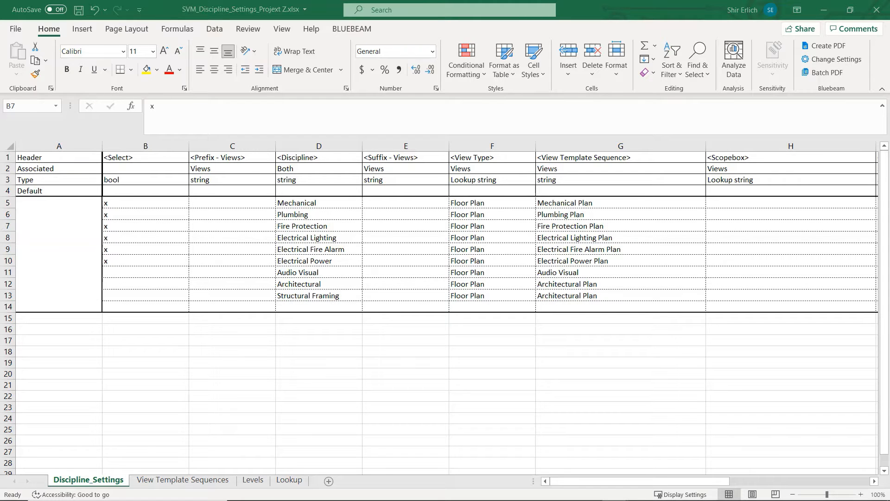
key("alt+Tab")
On Discipline_Settings, replace the disciplines in D5:D7 with Floor Plan, Reflected Ceiling Plans and Finish Plans.
left_click(346, 203)
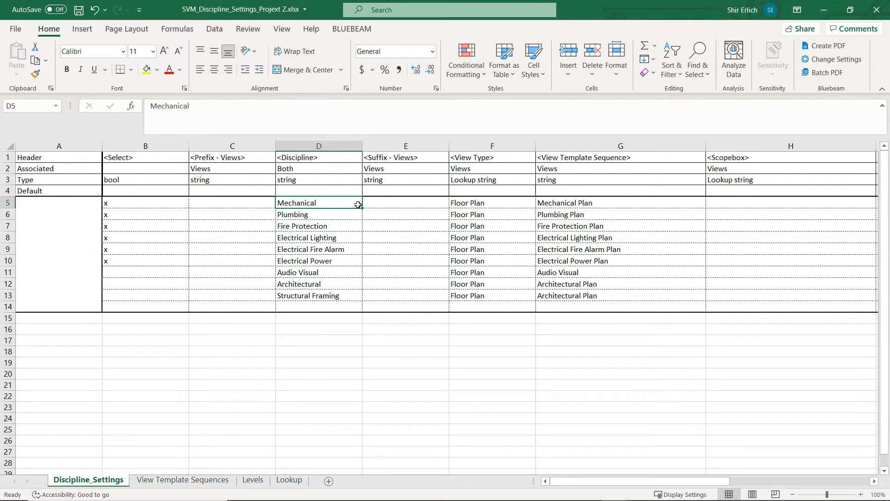
type("Floor")
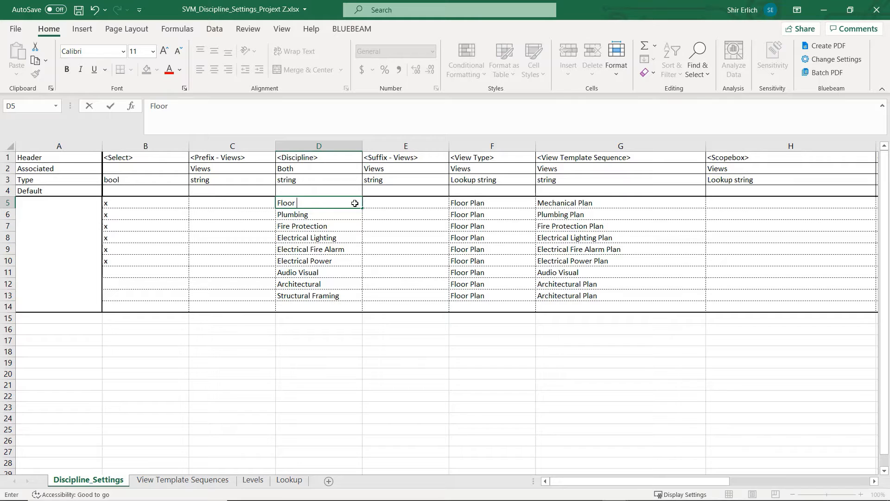
type(" Plan")
left_click(346, 216)
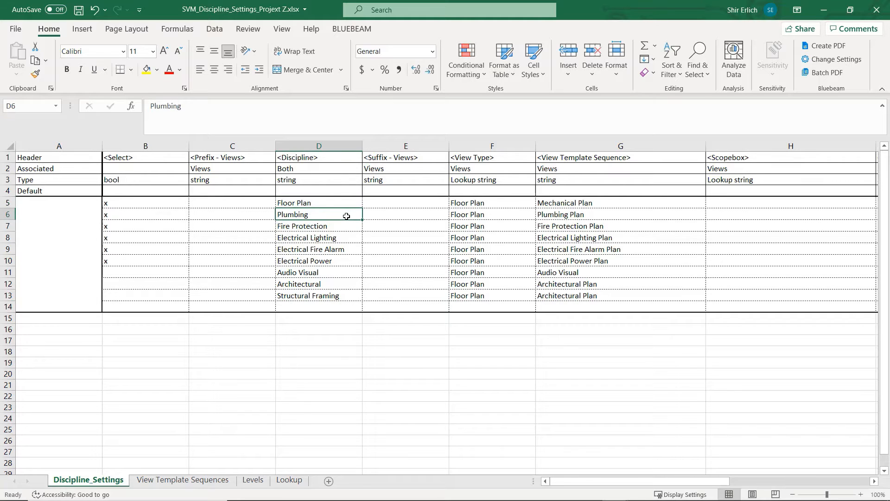
type("Reflected Ceiling Plans")
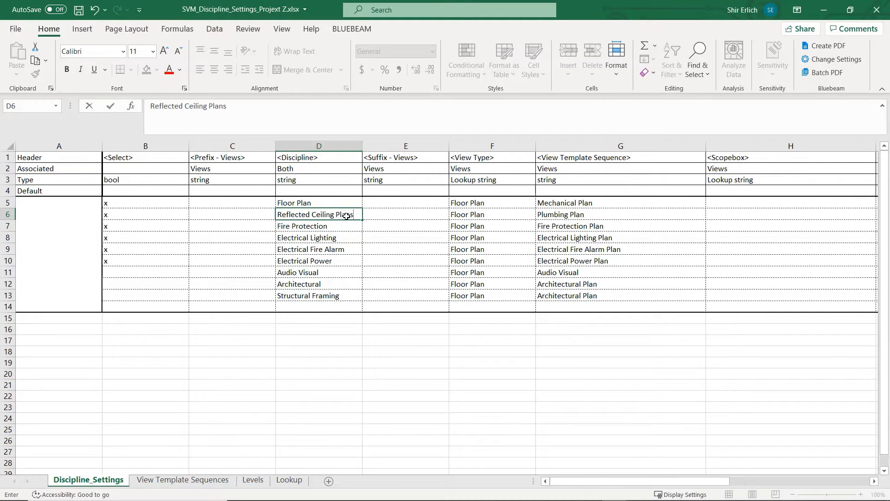
left_click(348, 225)
type("Finish Plans")
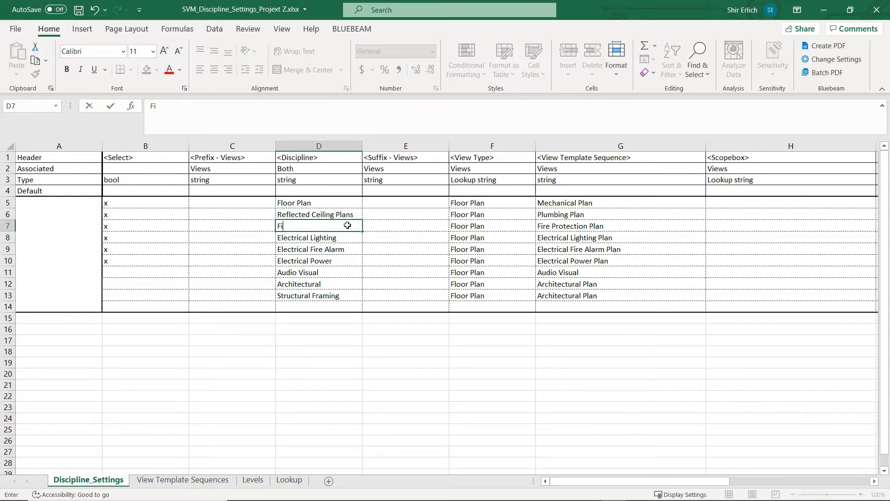
Replace the disciplines in D8 and D9 with Furniture Plans and Presentation Plans.
left_click(328, 237)
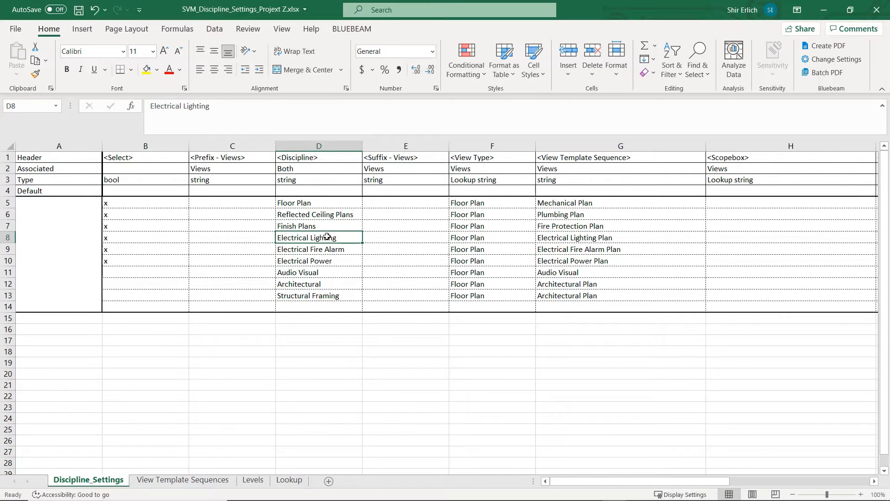
double_click(343, 239)
left_click_drag(343, 239, 256, 243)
type("Furniture Plans")
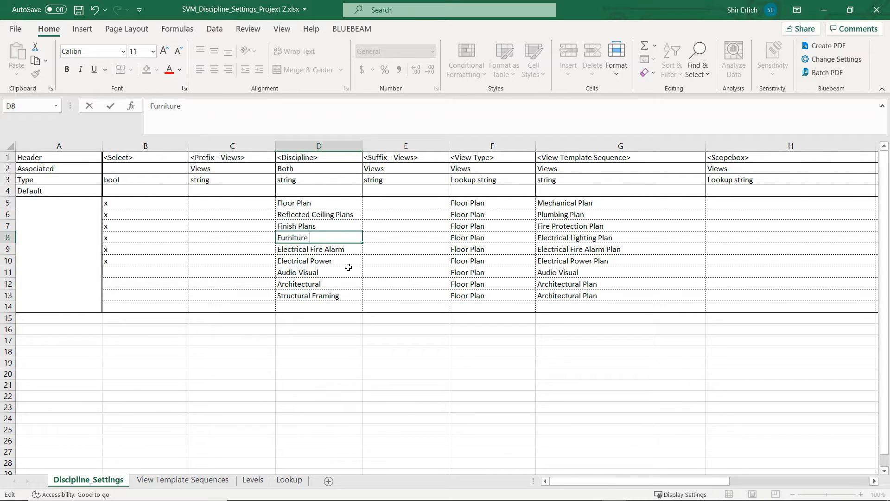
double_click(349, 250)
left_click_drag(349, 250, 274, 250)
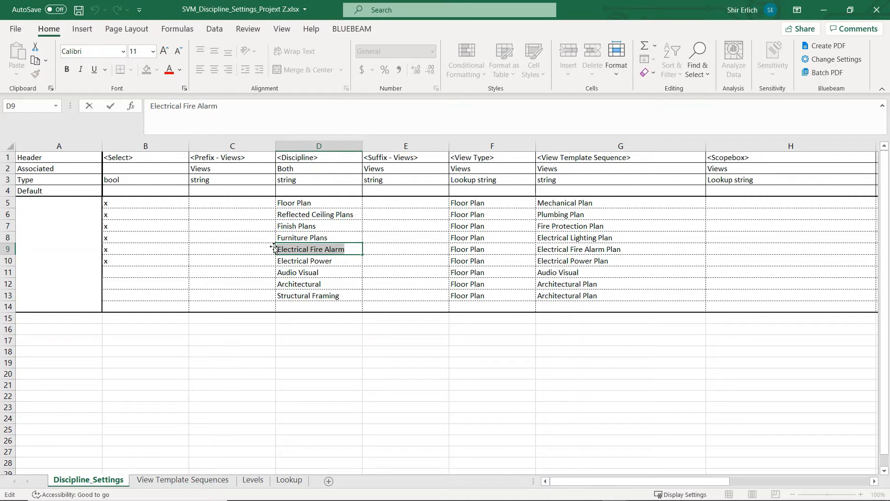
type("Presentation Plans")
Set the discipline in D10 to Working Plans and clear the leftover entries in D11:G13.
left_click(314, 261)
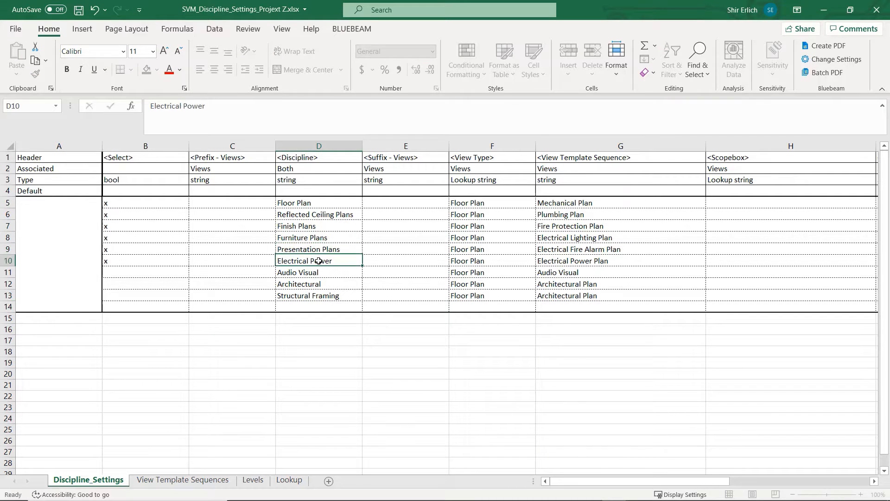
type("Working Plans")
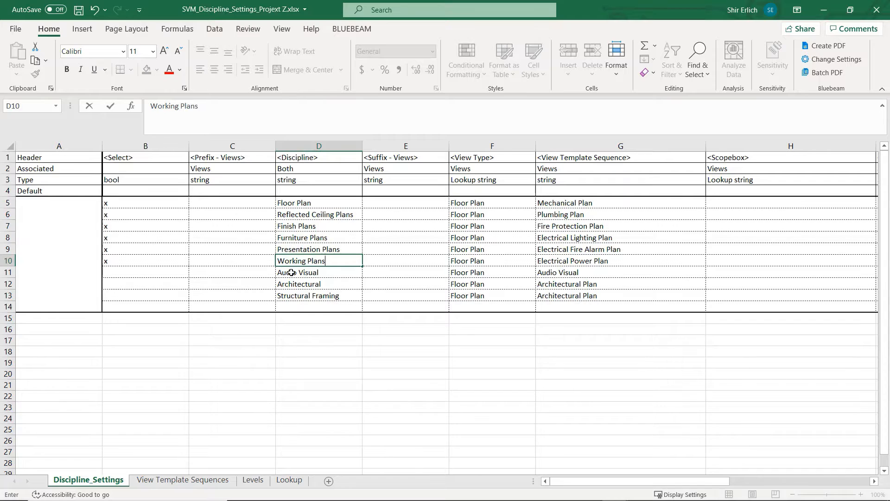
left_click_drag(291, 273, 574, 292)
key("Delete")
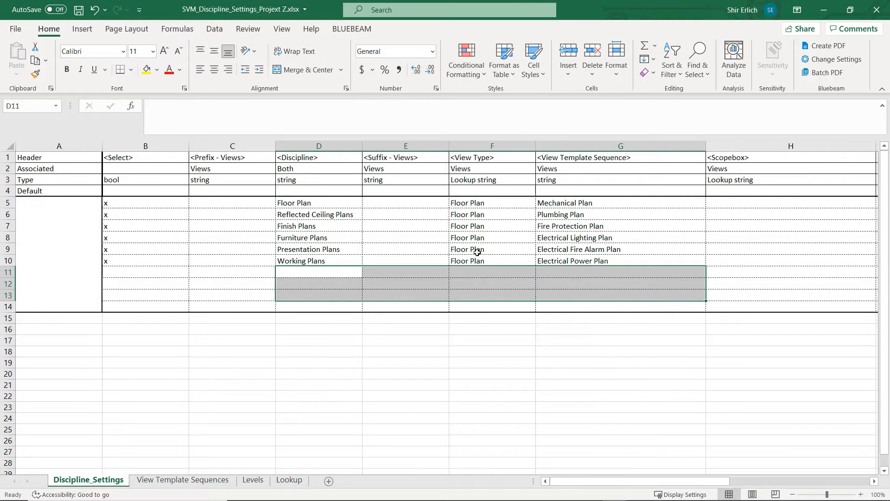
Set the view types in F5:F7 to 01 - FLOOR PLANS, 02 - REFLECTED CEILING PLANS and 11 - FINISH PLANS.
left_click(533, 204)
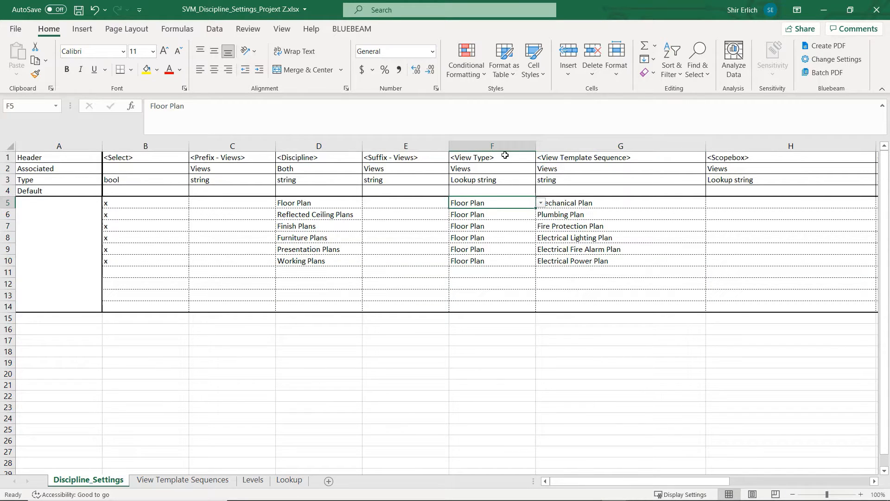
left_click(540, 205)
left_click(535, 212)
left_click(541, 214)
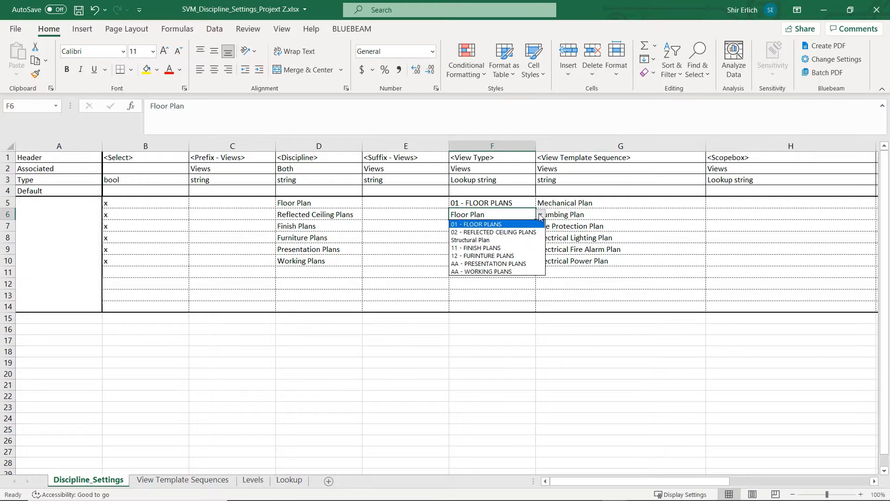
left_click(528, 232)
left_click(534, 226)
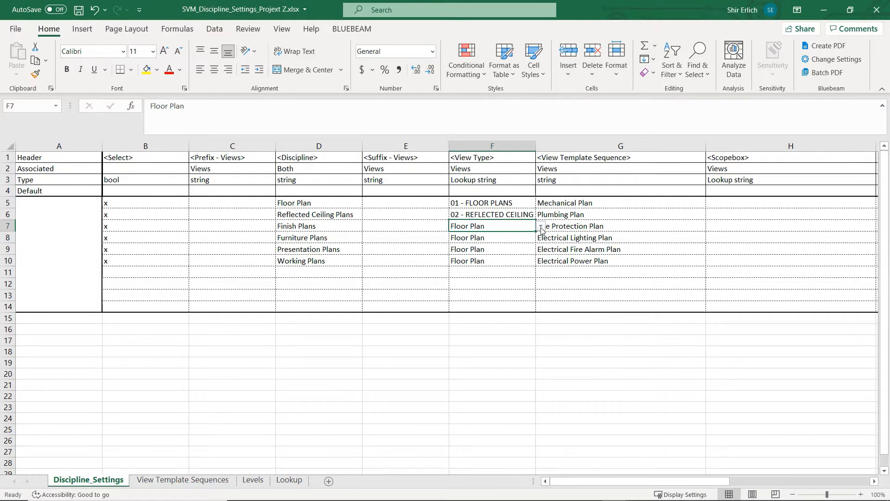
left_click(541, 226)
left_click(532, 255)
Set the view types in F8:F10 to 12 - FURINTURE PLANS, AA - PRESENTATION PLANS and AA - WORKING PLANS.
left_click(532, 238)
left_click(541, 238)
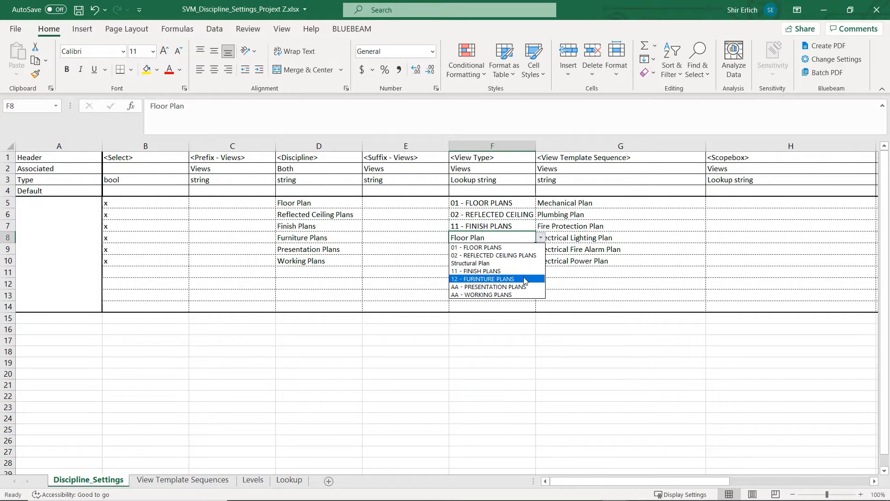
left_click(526, 279)
left_click(528, 249)
left_click(540, 249)
left_click(526, 299)
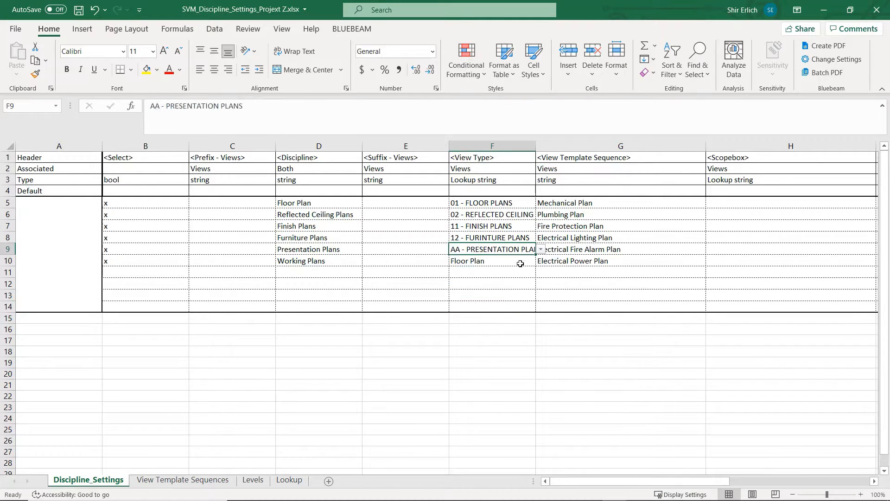
left_click(534, 261)
left_click(541, 260)
left_click(501, 317)
left_click(597, 274)
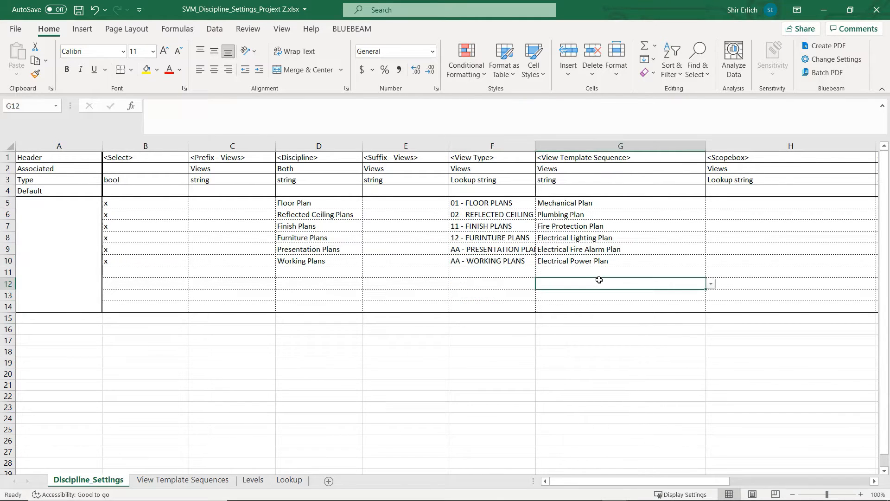
Remove the <Select> marks from the Working Plans and Reflected Ceiling Plans rows.
left_click(151, 265)
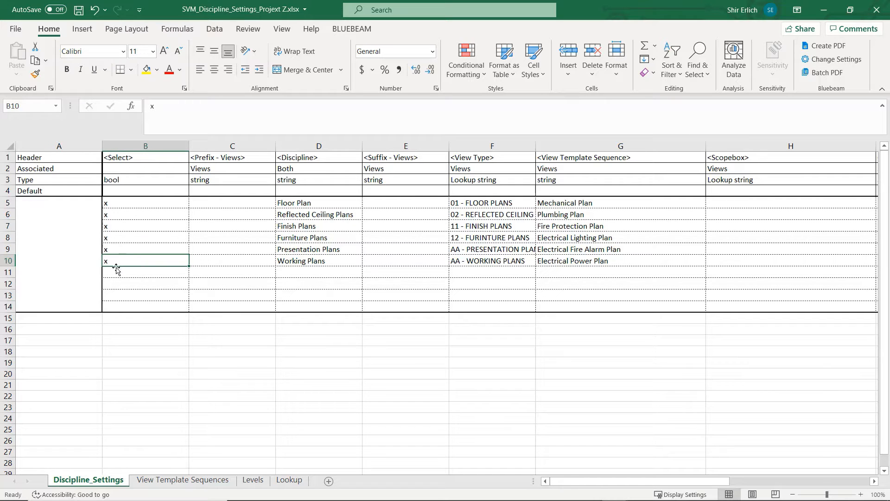
key("BackSpace")
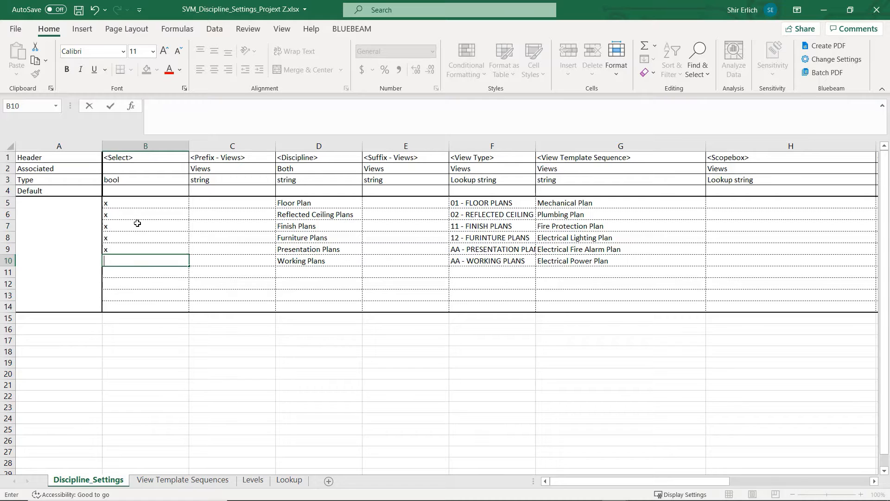
left_click(132, 216)
key("BackSpace")
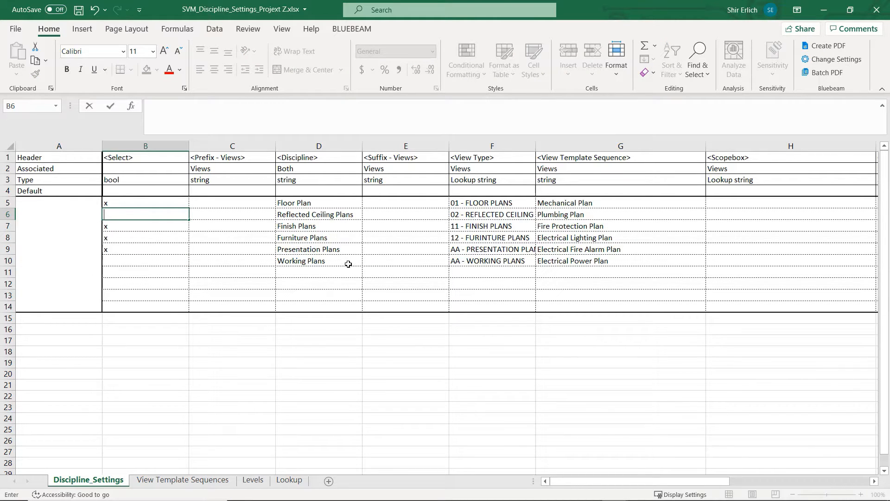
left_click_drag(571, 481, 591, 481)
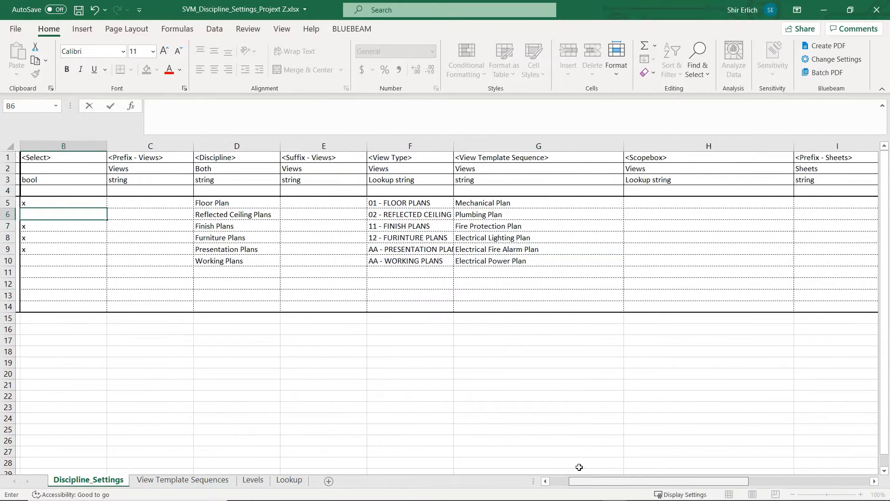
left_click(502, 270)
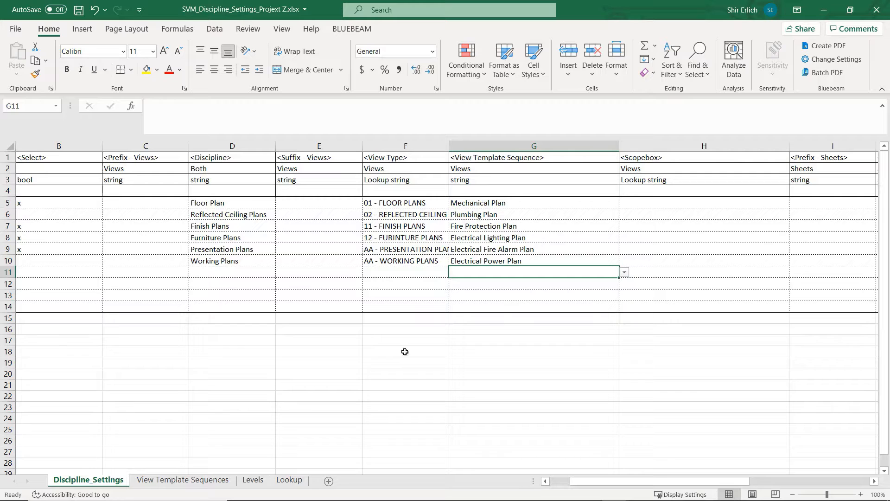
Copy the six discipline names into A2:A7 of the View Template Sequences sheet and clear the leftover entries in A8:C9.
left_click(180, 481)
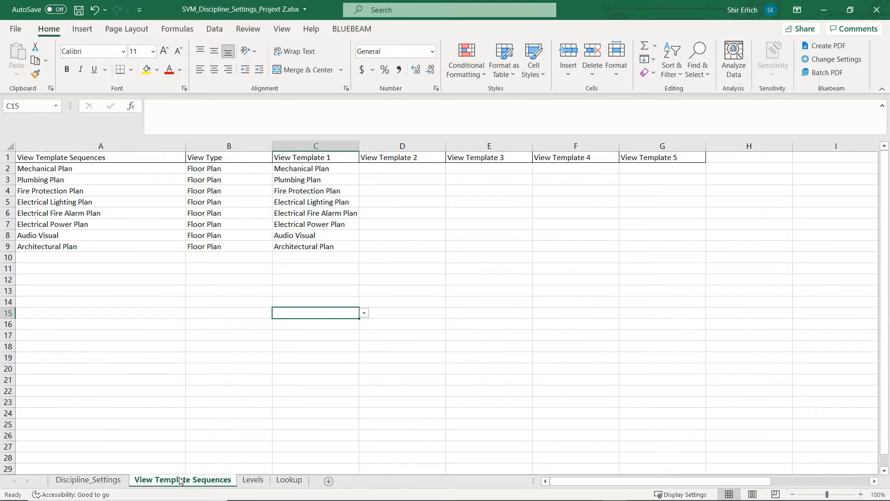
left_click(88, 480)
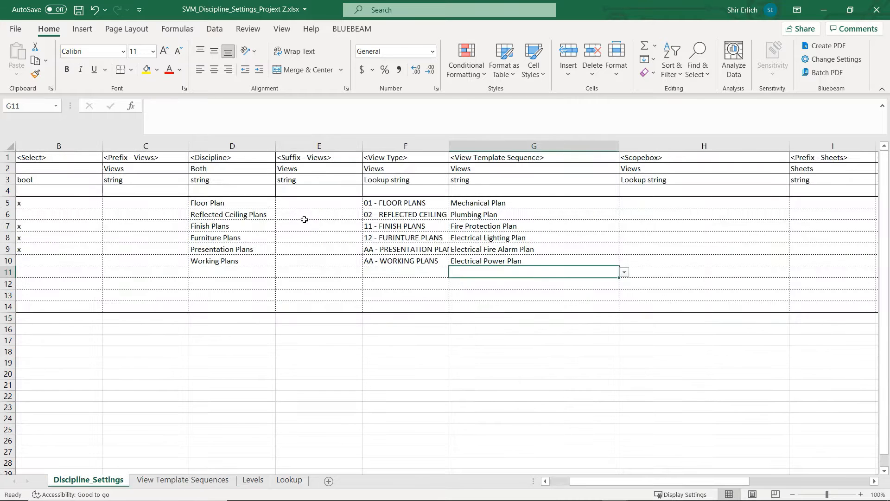
left_click_drag(205, 203, 262, 264)
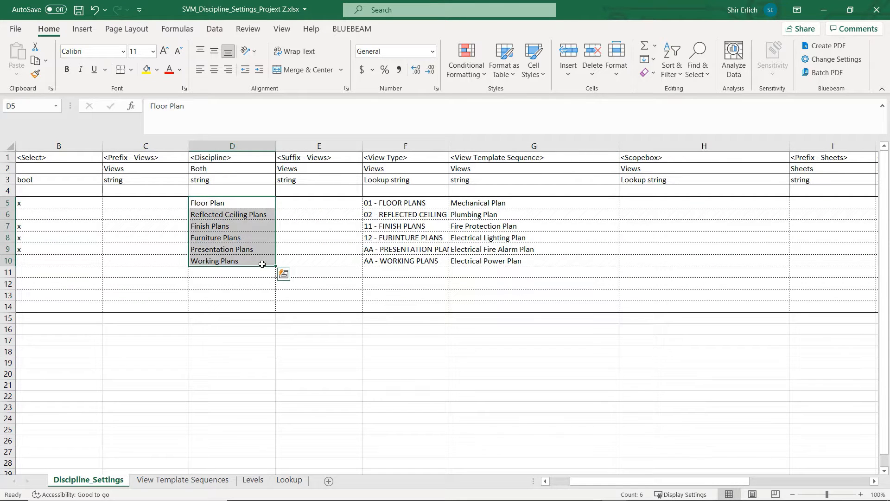
key("ctrl+c")
left_click(166, 483)
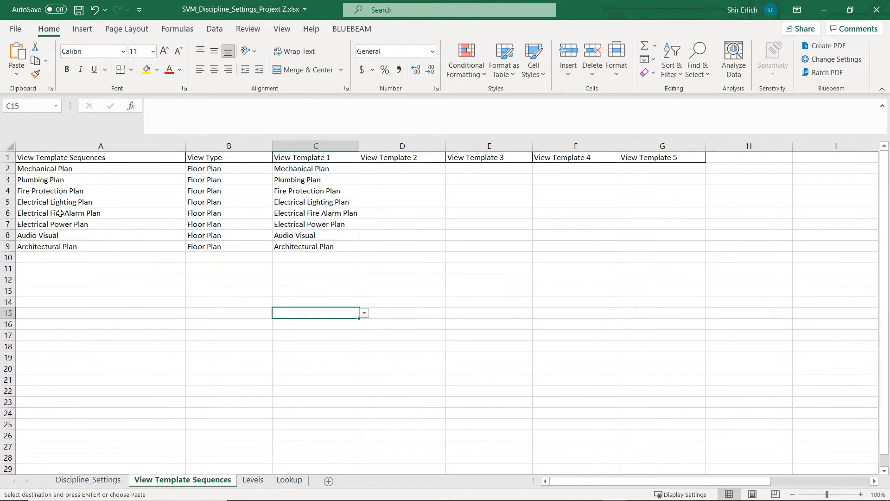
left_click(45, 168)
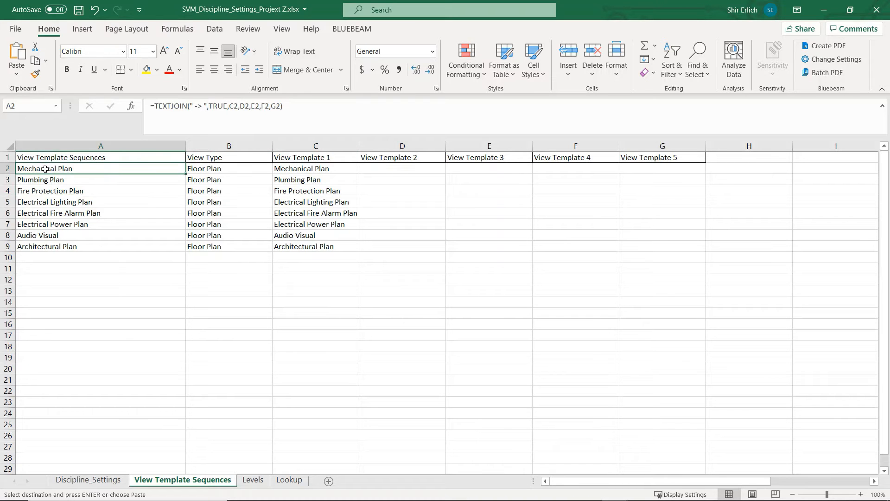
key("ctrl+v")
left_click_drag(31, 236, 304, 246)
key("Delete")
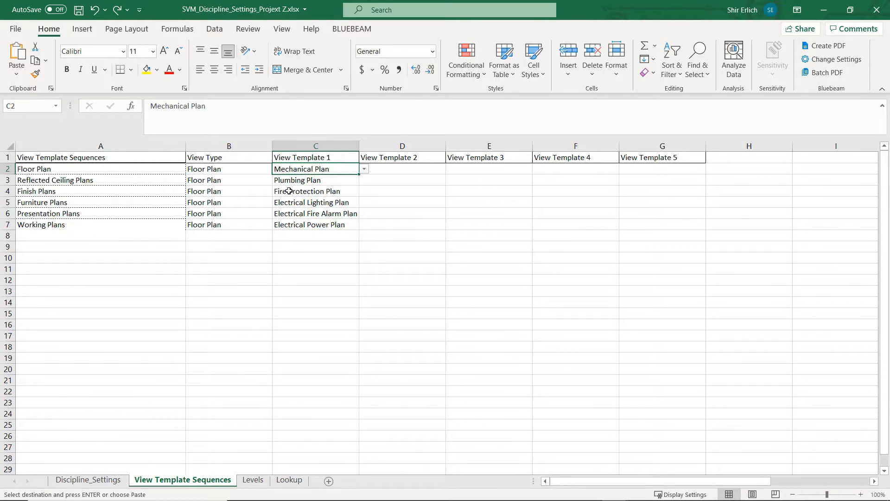
Set View Template 1 of the Floor Plan row in C2 to Architectural Plan.
left_click(364, 170)
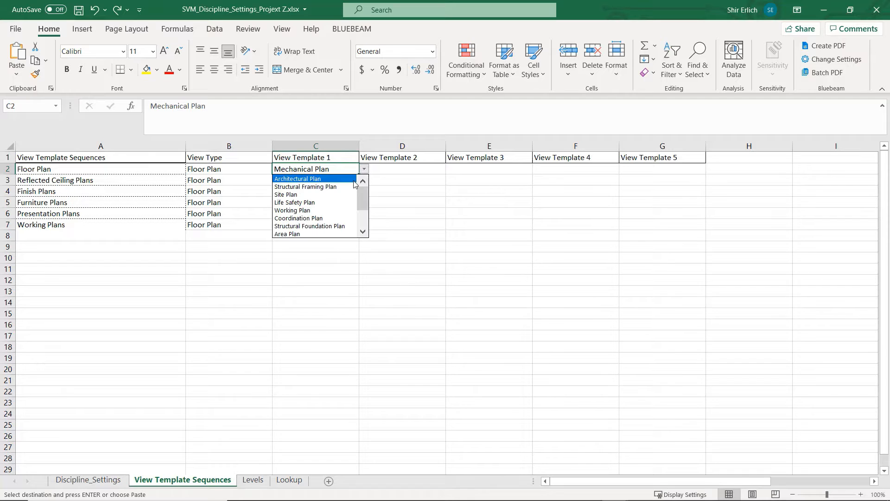
mouse_move(364, 203)
left_mouse_down()
mouse_move(369, 226)
mouse_move(360, 187)
mouse_move(362, 208)
left_mouse_up()
left_click(349, 181)
left_click(351, 181)
Set the Reflected Ceiling Plans row to view type 02 - REFLECTED CEILING PLANS and template Architectural Reflected Ceiling Plan.
left_click(364, 182)
left_click(265, 178)
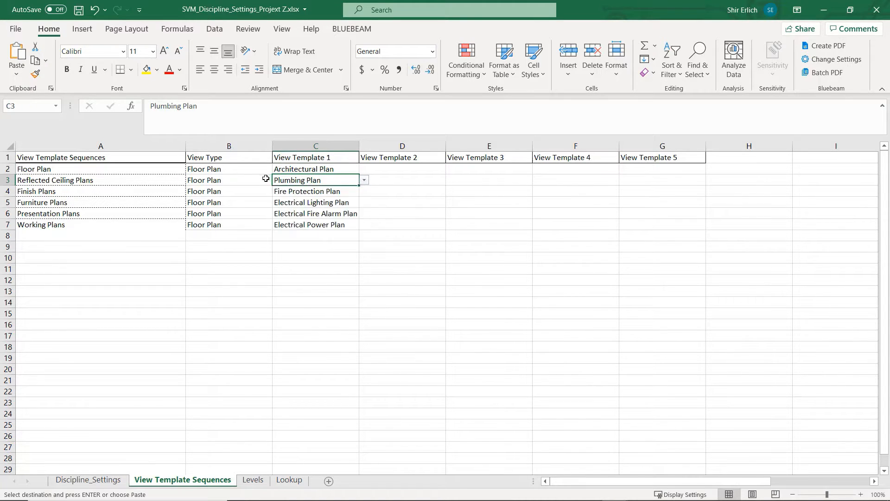
left_click(266, 179)
left_click(277, 180)
left_click(259, 198)
left_click(346, 181)
left_click(364, 180)
left_click(342, 190)
Set View Template 1 to Finish Plan in C4 and Furniture Plan in C5.
left_click(351, 191)
left_click(364, 191)
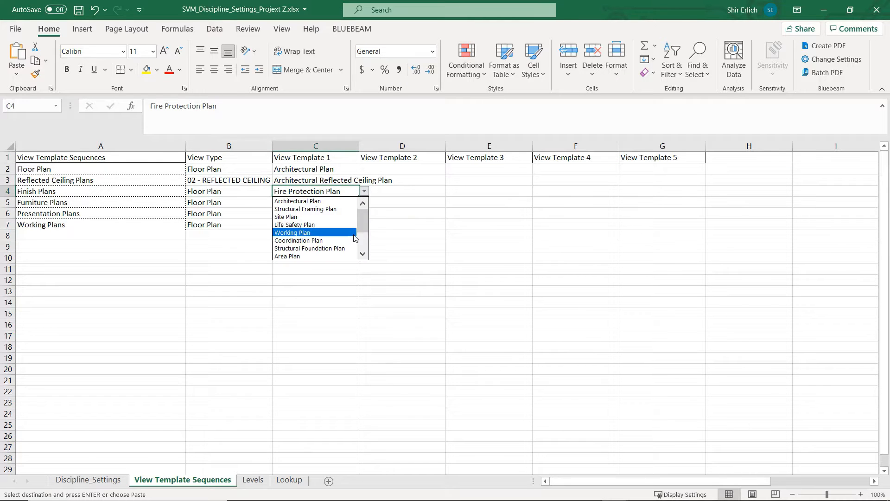
left_click(336, 233)
left_click_drag(362, 225, 368, 271)
left_click(345, 203)
left_click(364, 202)
left_click(336, 244)
Set View Template 1 to Presentation Plan in C6 and Working Plan in C7.
left_click(346, 214)
left_click(364, 213)
left_click(334, 255)
left_click(341, 225)
left_click(364, 225)
left_click(324, 267)
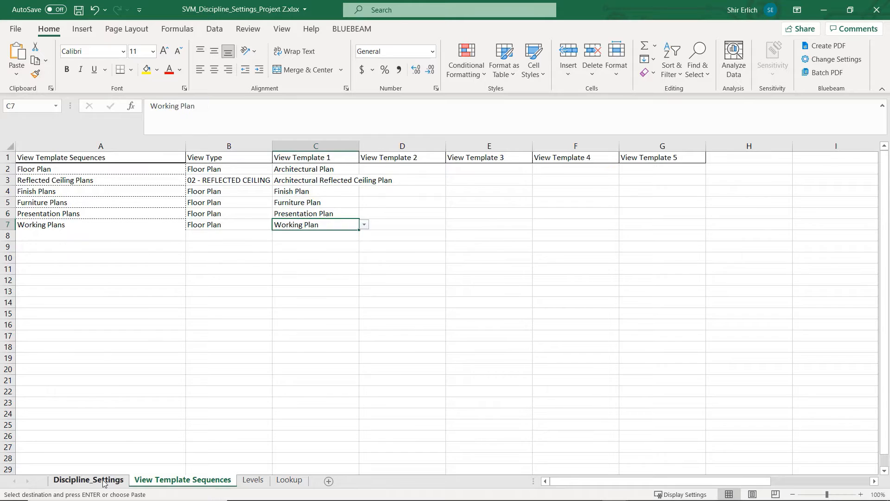
Copy the six view types from F5:F10 of Discipline_Settings into B2:B7 of View Template Sequences.
left_click(103, 479)
left_click(395, 217)
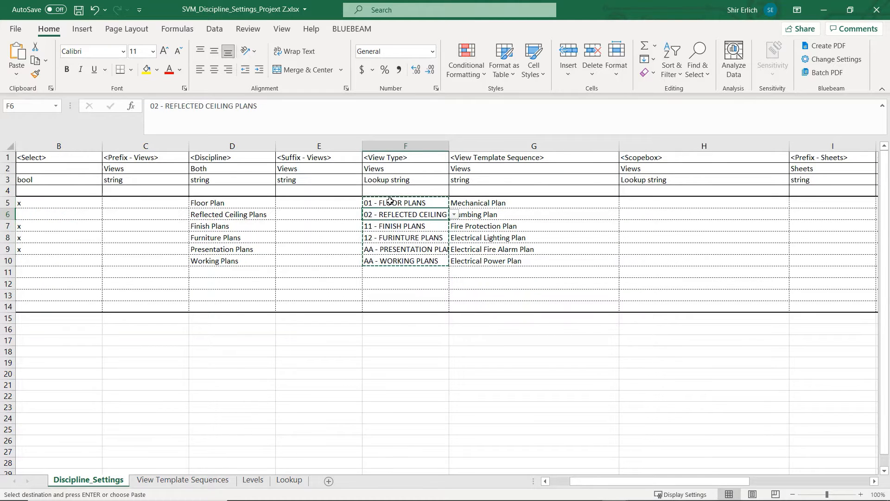
left_click(394, 203)
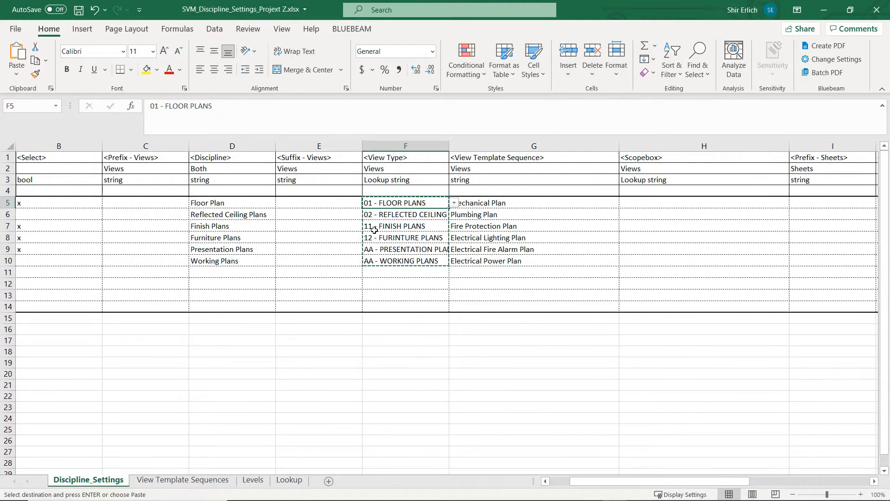
left_click(206, 480)
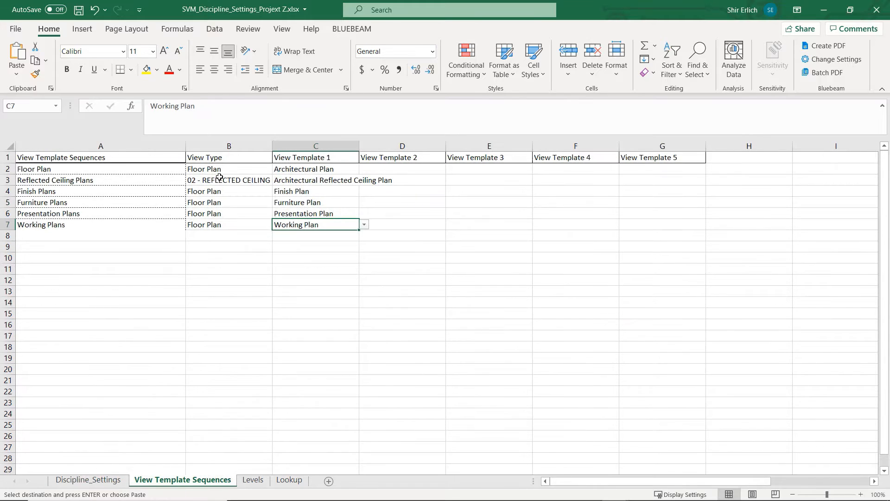
left_click_drag(218, 171, 214, 224)
key("ctrl+Page_Up")
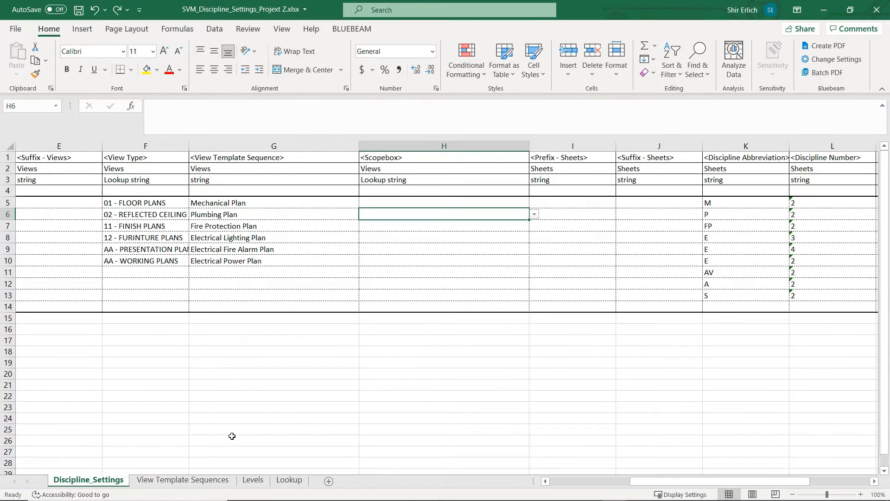
left_click(180, 482)
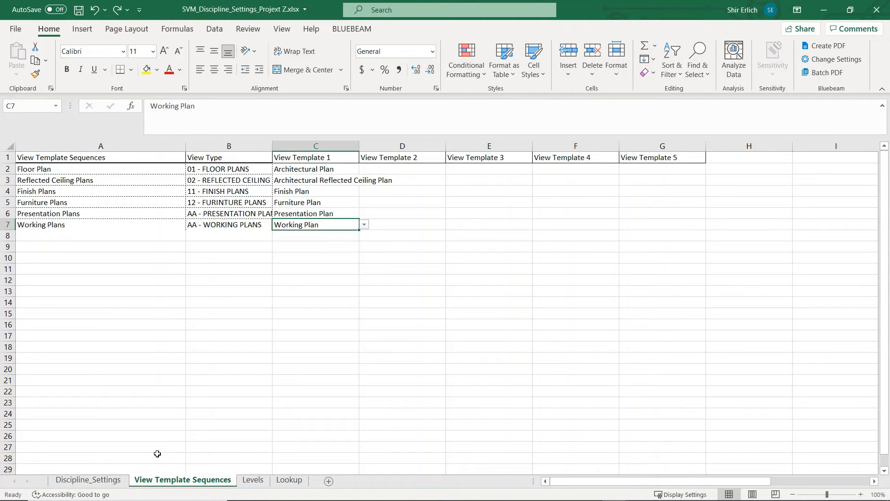
In Discipline_Settings, set the View Template Sequence to Floor Plan in G5 and Reflected Ceiling Plans in G6.
left_click(88, 480)
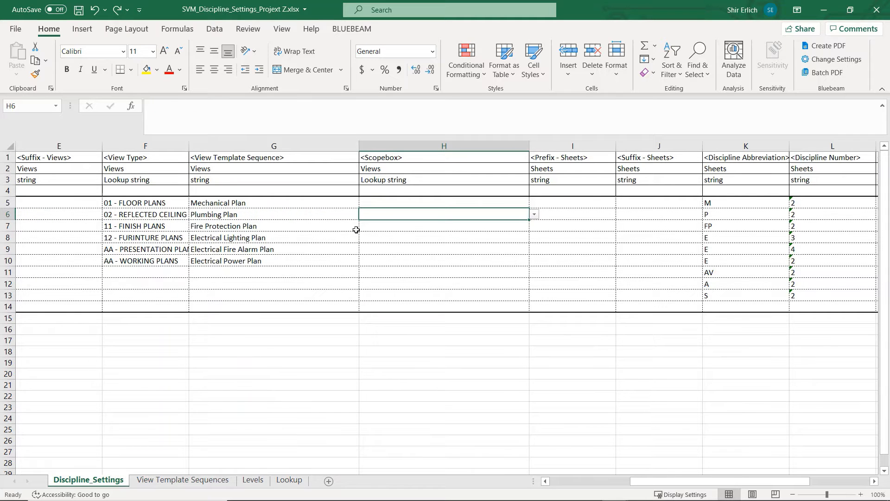
left_click(233, 198)
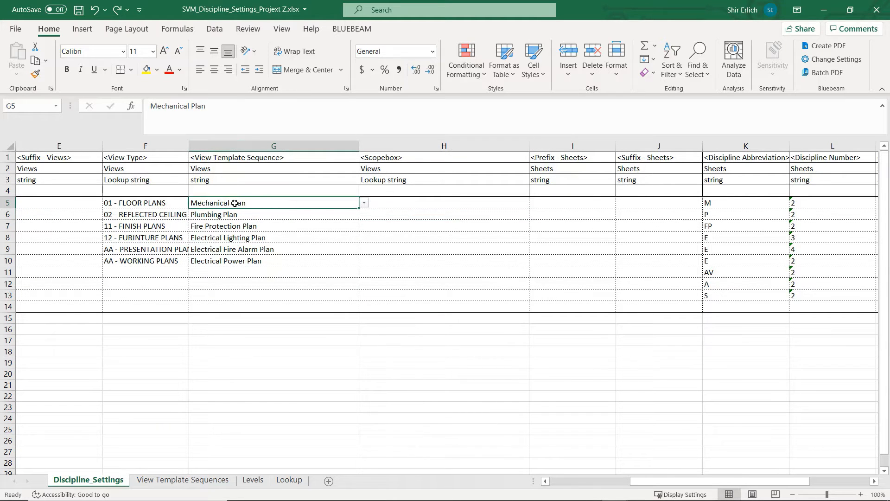
left_click(364, 203)
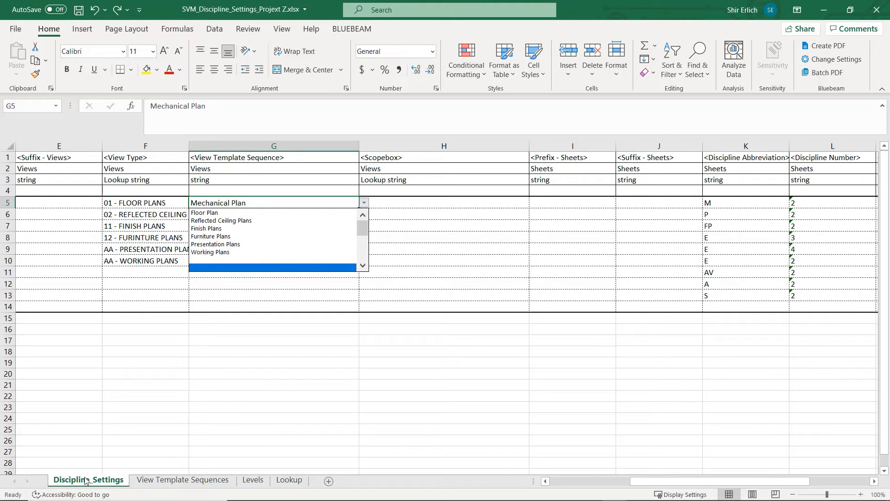
left_click(244, 212)
left_click(246, 214)
left_click(364, 214)
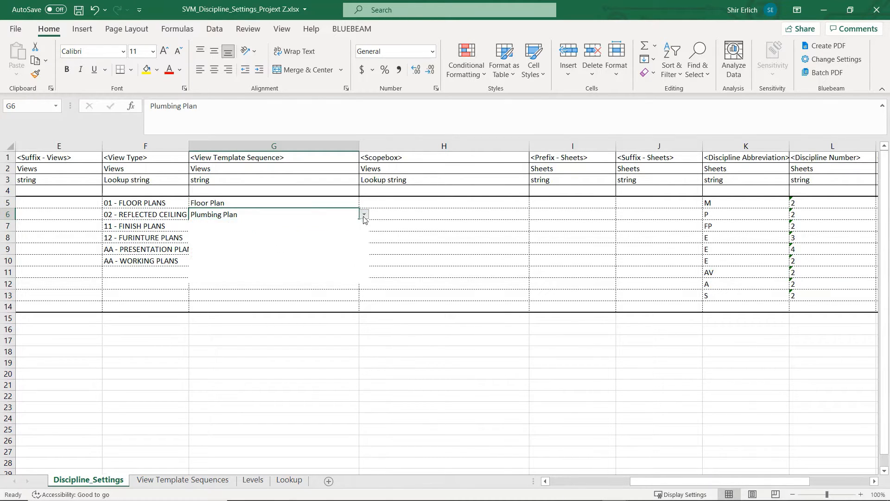
left_click(320, 232)
Set the View Template Sequence to Finish Plans in G7 and Furniture Plans in G8.
left_click(325, 226)
left_click(366, 226)
left_click(340, 243)
left_click(365, 227)
left_click(335, 246)
left_click(341, 239)
left_click(364, 238)
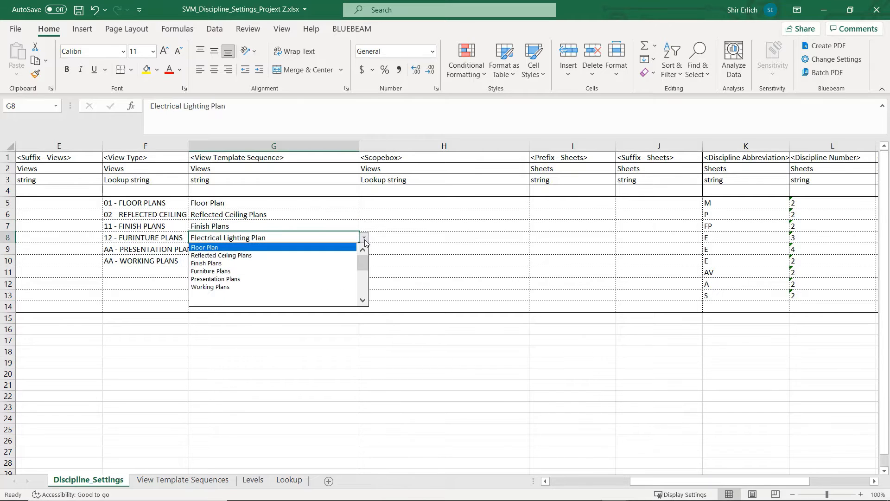
left_click(326, 269)
Set the View Template Sequence to Presentation Plans in G9 and Working Plans in G10.
left_click(324, 256)
left_click(364, 250)
left_click(334, 287)
left_click(325, 261)
left_click(364, 261)
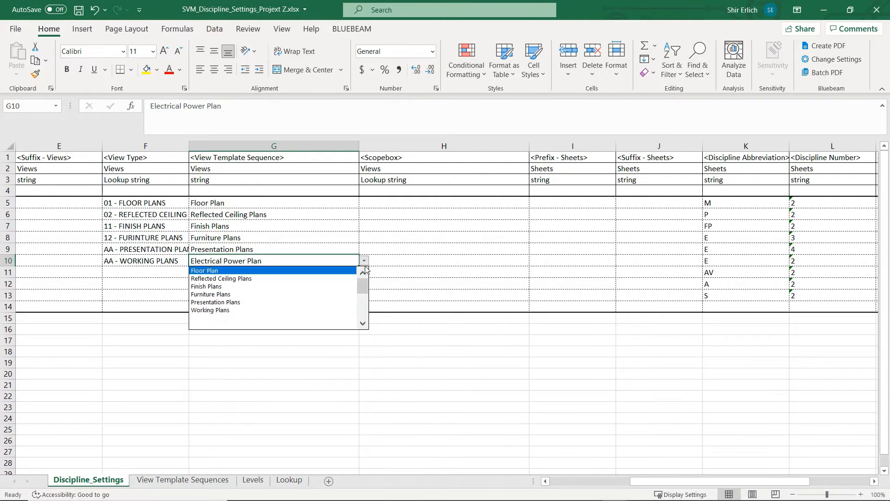
left_click(325, 310)
Set the Scopebox to Floor Plan for all six disciplines in H5:H10.
left_click(376, 218)
left_click(385, 203)
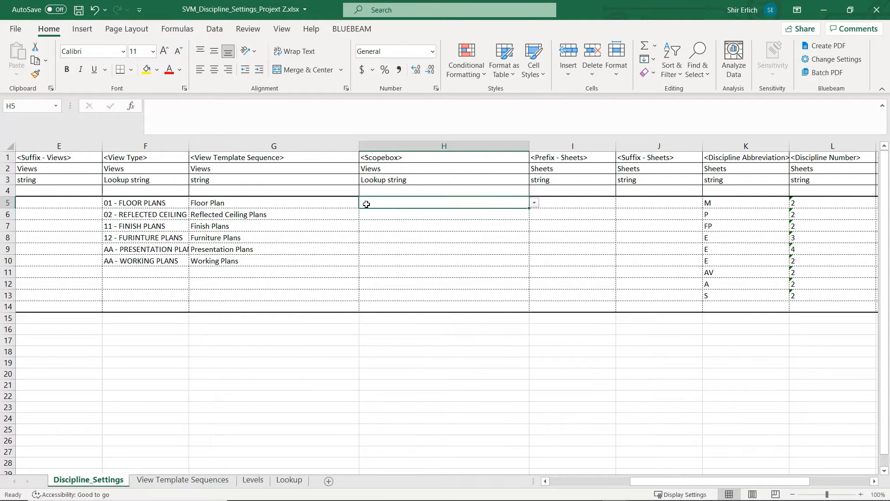
left_click(535, 203)
left_click_drag(535, 228, 533, 219)
left_click(520, 212)
left_click(519, 213)
left_click(536, 216)
left_click(532, 225)
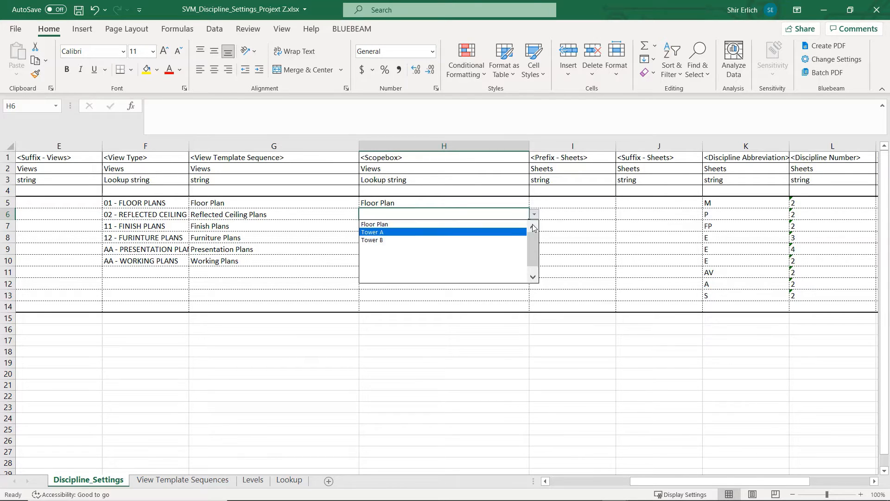
left_click(520, 223)
left_click_drag(529, 220, 529, 264)
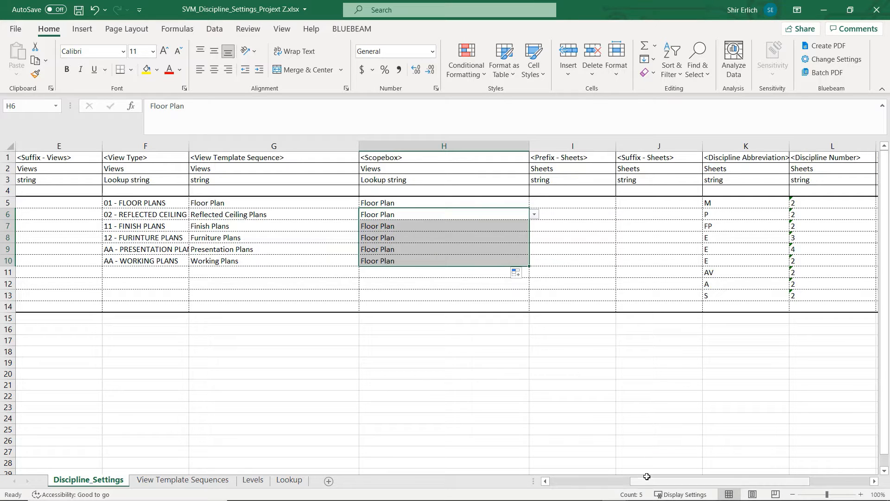
Clear the leftover discipline abbreviation and number entries in rows 11 to 13.
left_click_drag(652, 483, 712, 484)
left_click(403, 295)
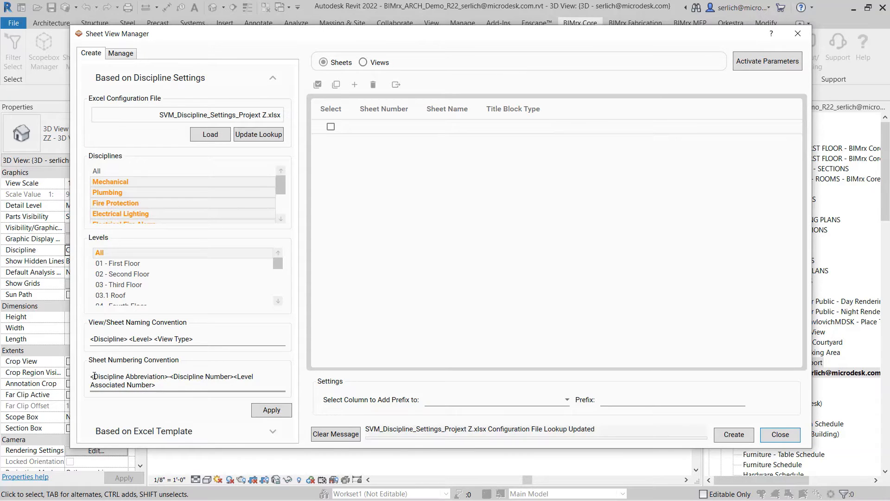
Review the Sheet Numbering Convention in Revit's Sheet View Manager and switch back to the Excel settings file.
left_click_drag(94, 376, 237, 385)
left_click(213, 385)
key("alt+Tab")
Set the Discipline Abbreviation to A for all six disciplines in K5:K10.
left_click(409, 209)
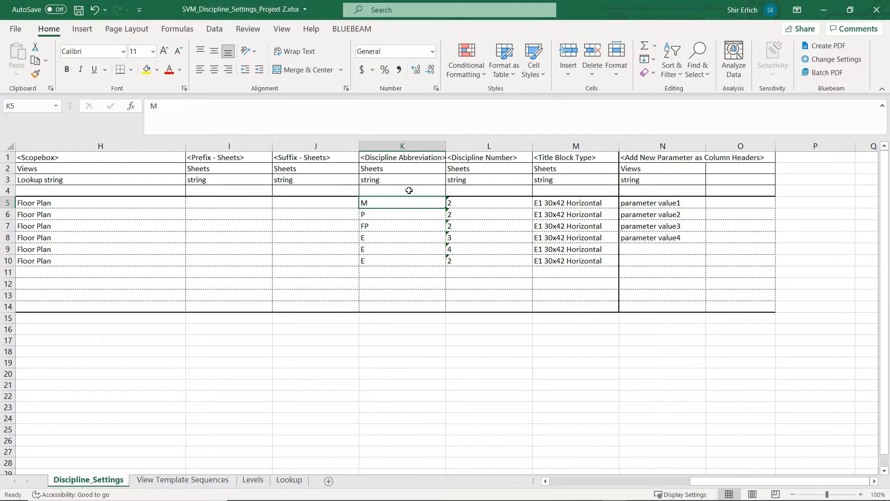
type("A")
key("Return")
key("Up")
left_click_drag(446, 209, 445, 262)
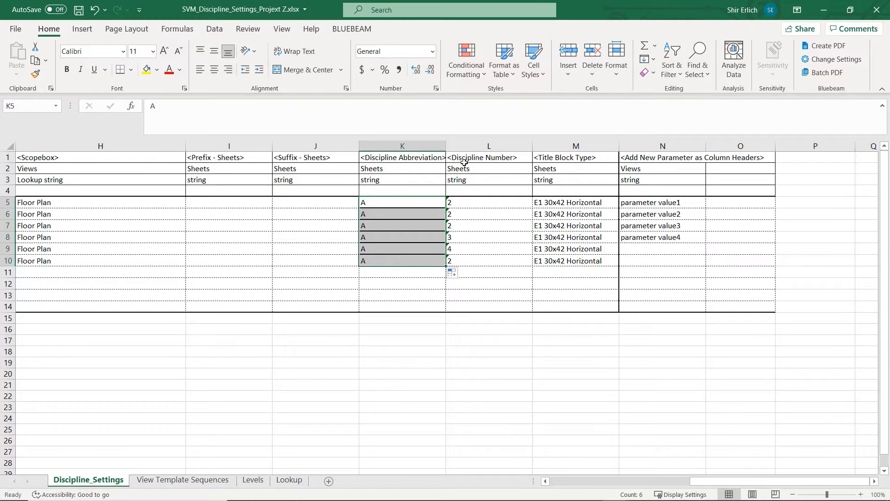
Number the disciplines sequentially from 1 to 6 in the Discipline Number cells L5:L10.
left_click(465, 204)
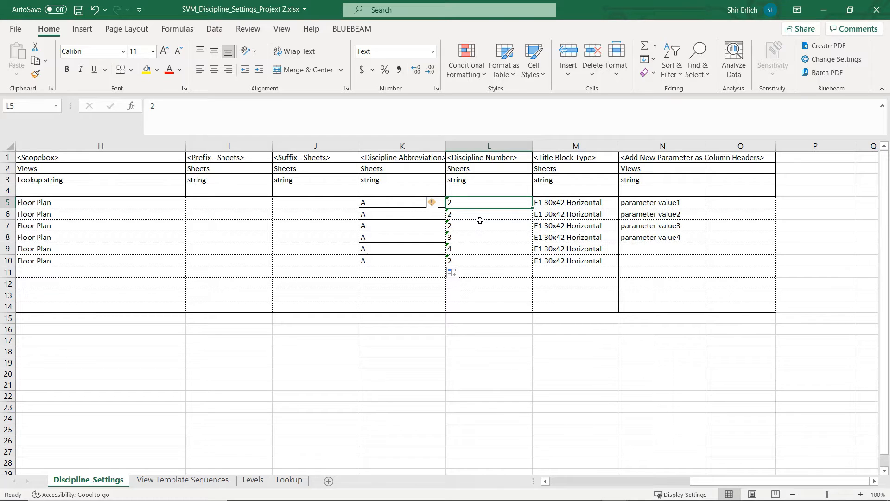
type("1")
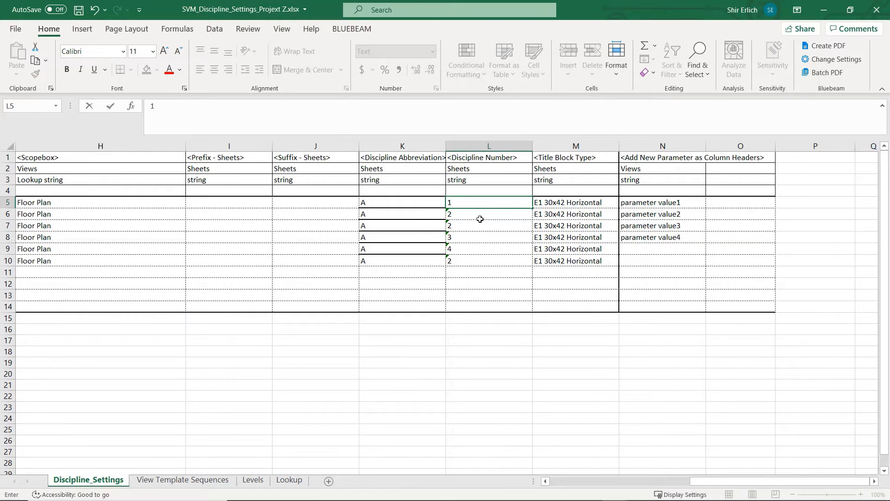
key("Return")
key("Return")
type("2")
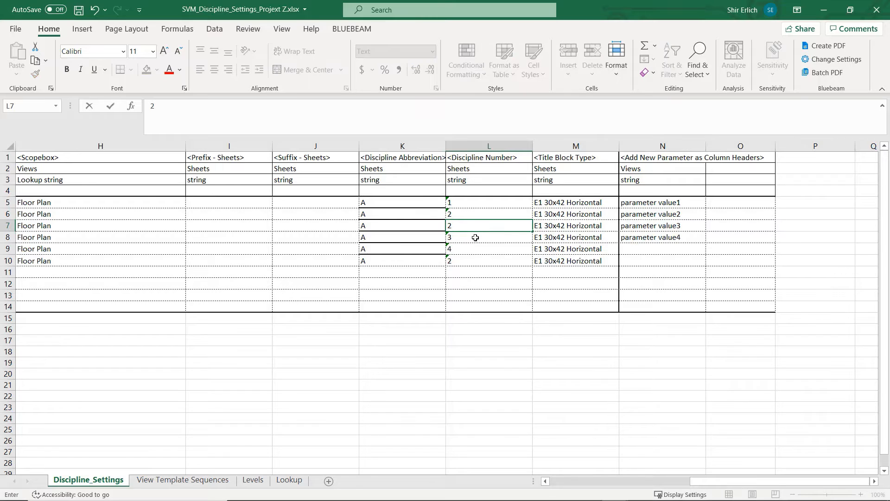
key("Return")
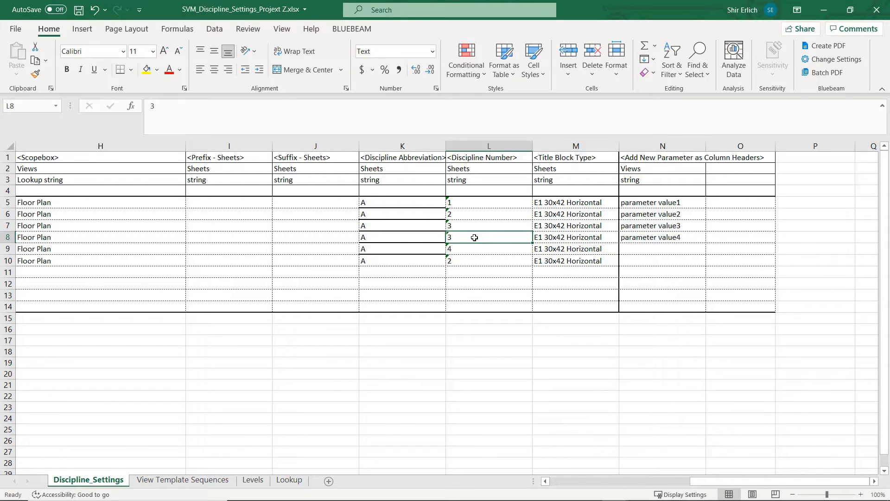
type("4")
key("Return")
type("5")
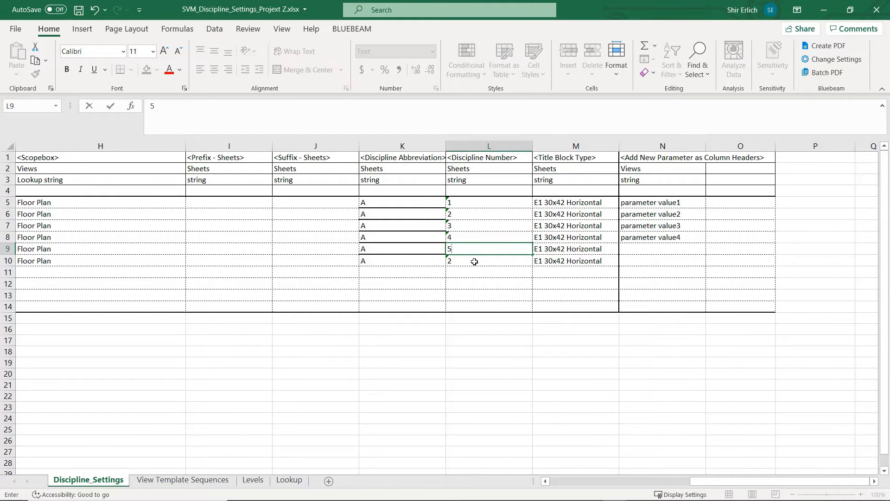
key("Return")
type("6")
left_click(472, 281)
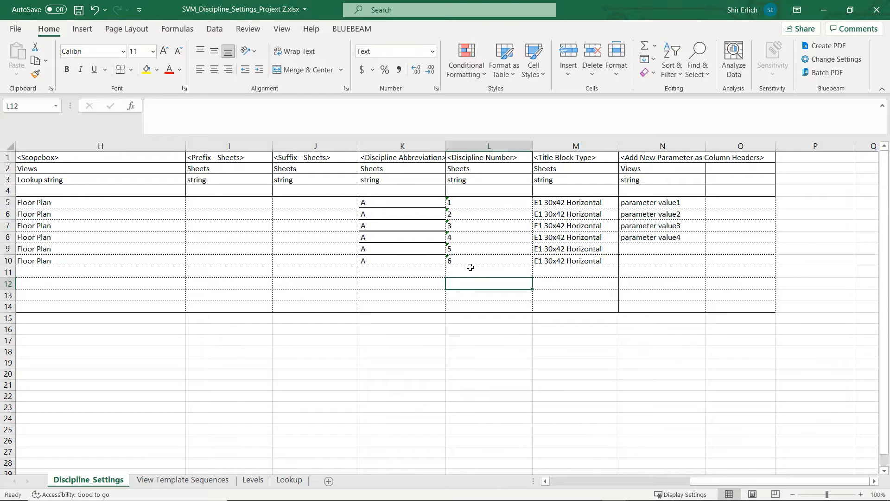
Choose E1 30x42 Horizontal as the Title Block Type in M5.
left_click(612, 202)
left_click(624, 203)
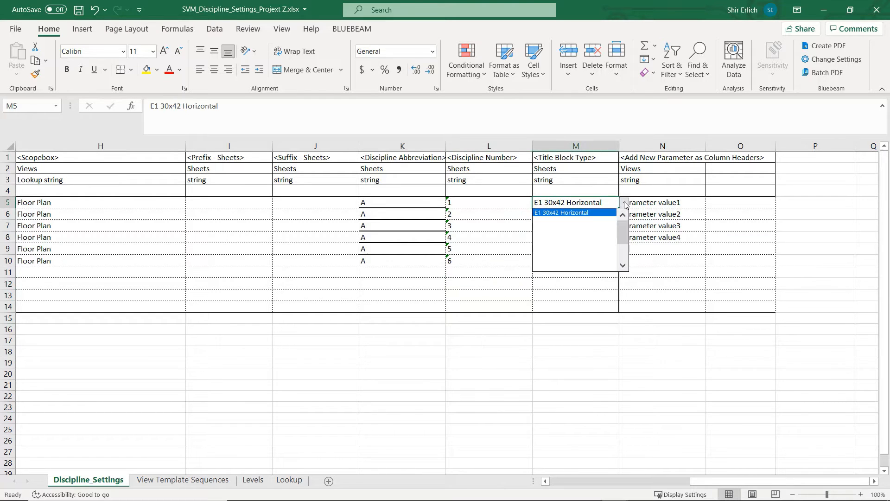
left_click(612, 213)
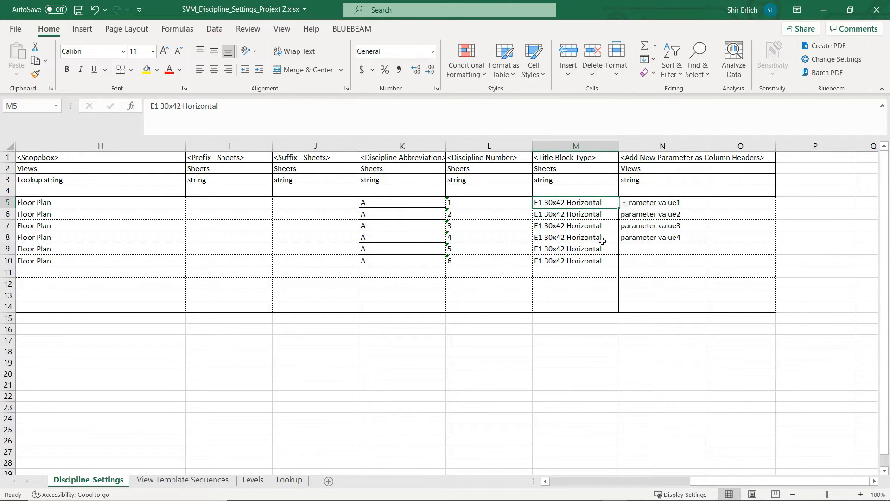
left_click(588, 235)
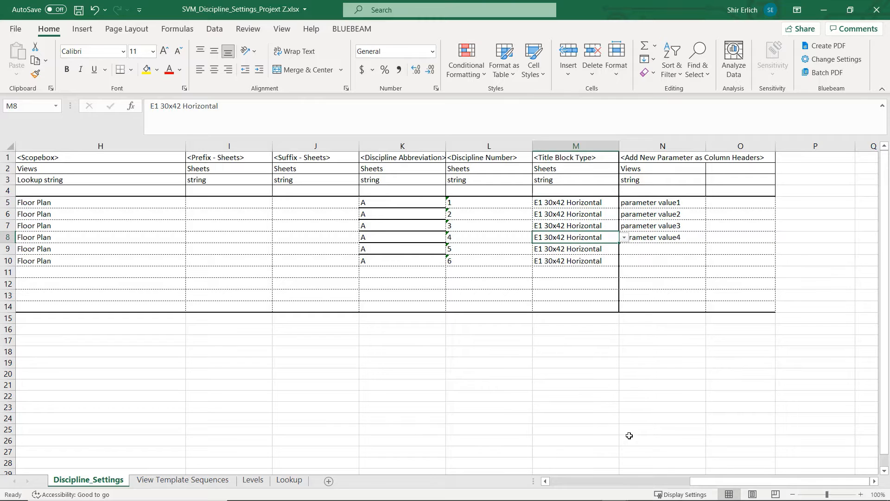
Enter the view prefixes FP, RCP and FF for Floor Plan, Reflected Ceiling Plans and Finish Plans in C5:C7.
left_click_drag(765, 484, 743, 484)
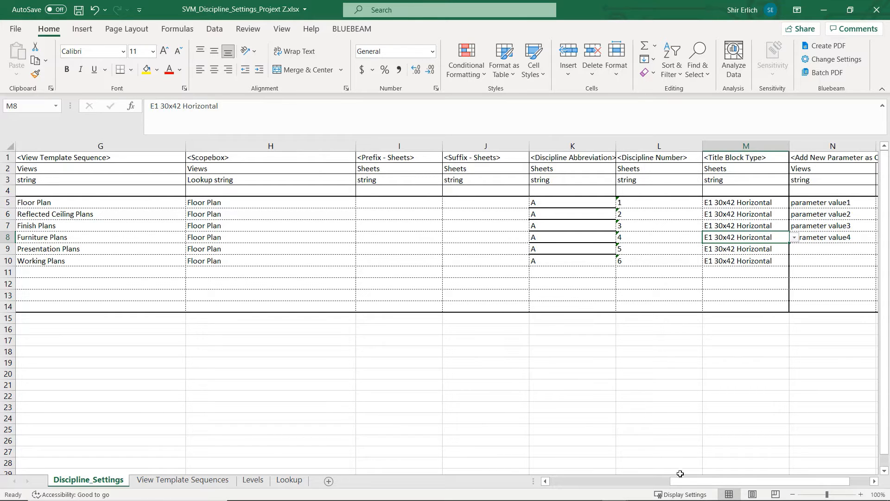
left_click_drag(680, 481, 573, 484)
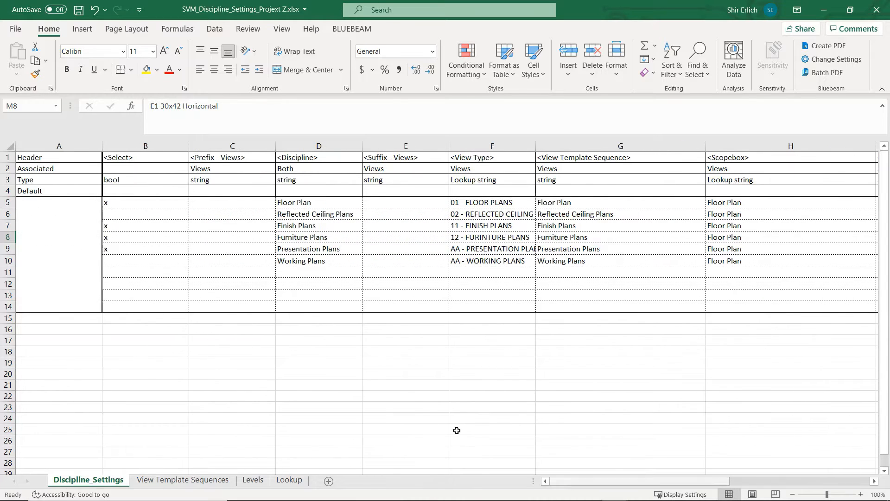
left_click(224, 207)
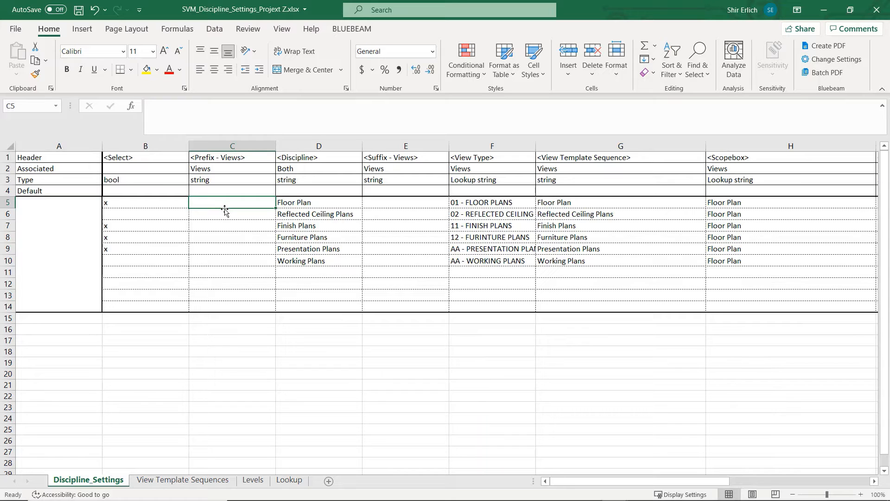
type("FLP")
left_click(224, 211)
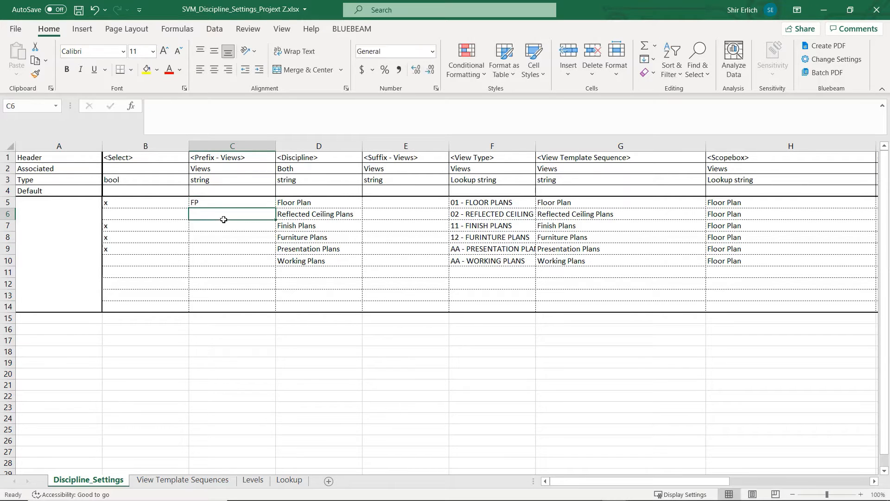
type("RCP")
left_click(227, 226)
type("FF")
Enter the view prefixes FURN, PRES and WRK for Furniture, Presentation and Working Plans in C8:C10.
left_click(229, 237)
type("FURN")
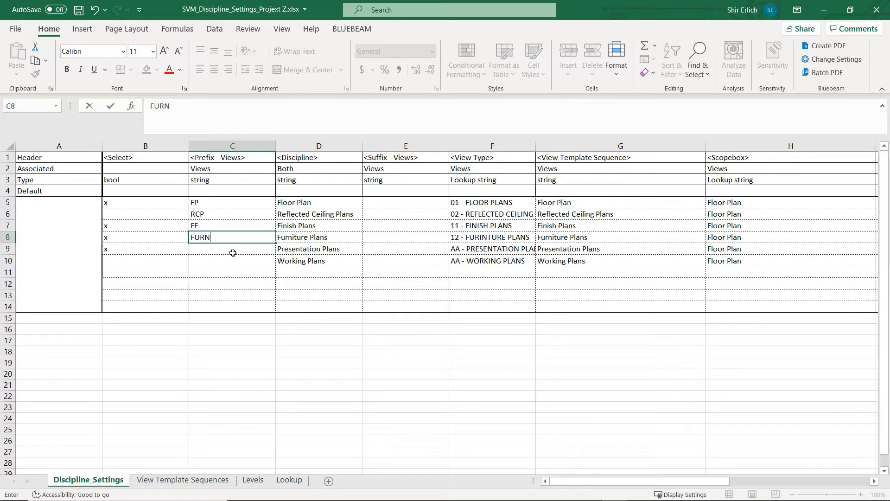
left_click(227, 249)
type("PRES")
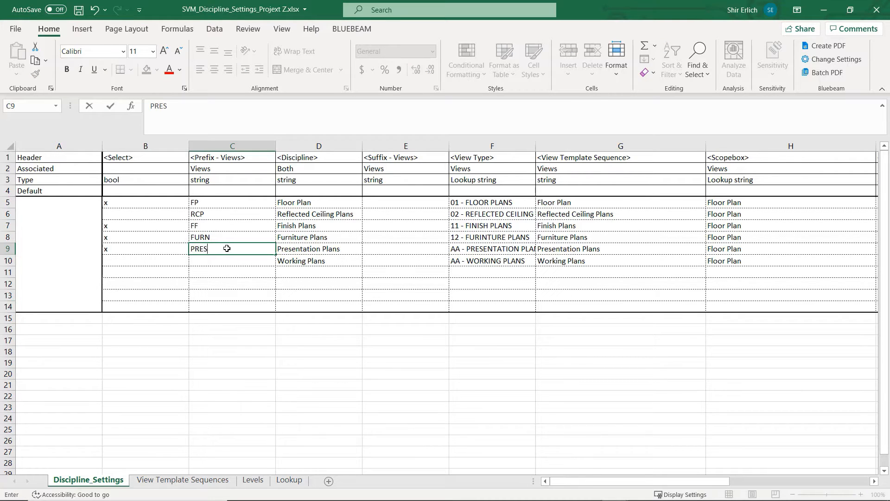
left_click(222, 259)
type("WRK")
left_click(224, 283)
On the Levels sheet, enter 01 as the First Floor's Level Associated Number and fill the series down to the last level.
left_click_drag(638, 480, 781, 470)
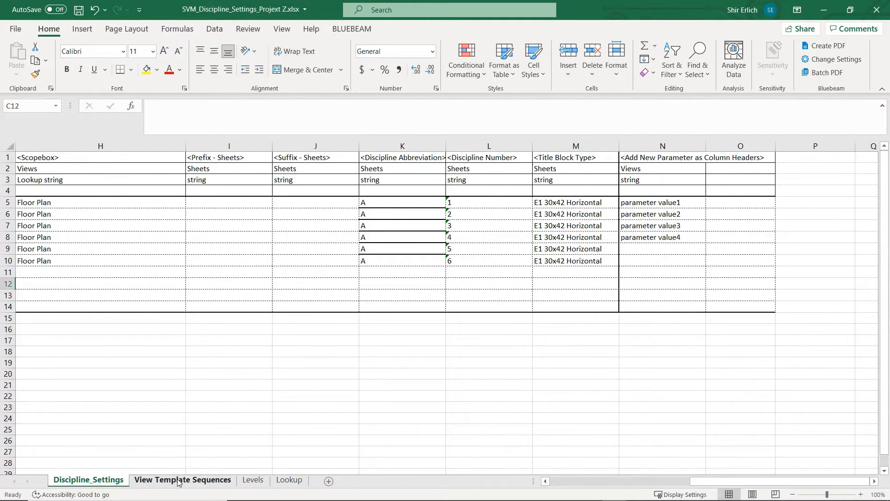
left_click(254, 480)
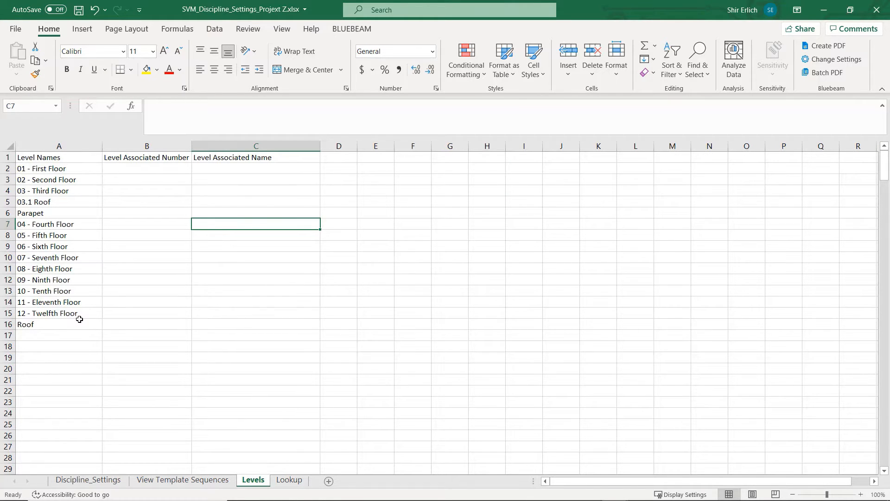
left_click(168, 168)
type("01")
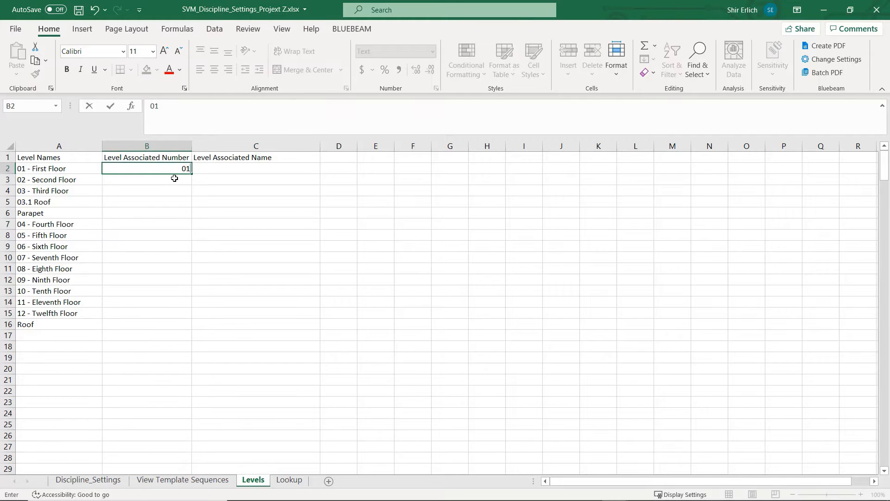
key("ctrl+Return")
left_click_drag(193, 174, 199, 333)
Set the Level Associated Number to 03.1 for the 03.1 Roof level and 03.2 for Parapet.
left_click(179, 191)
key("ctrl+c")
left_click(175, 200)
key("ctrl+v")
type("03.1")
key("ctrl+Return")
Renumber the levels from Fourth Floor to the last Roof as 04 through 13 in B7:B16.
left_click(148, 191)
key("ctrl+c")
left_click(134, 222)
key("ctrl+v")
double_click(116, 224)
type("4")
key("Return")
left_click(140, 224)
Enter 1st FL, 2nd FL and 3rd FL in C2:C4 and flash-fill the remaining Level Associated Names.
left_click(197, 171)
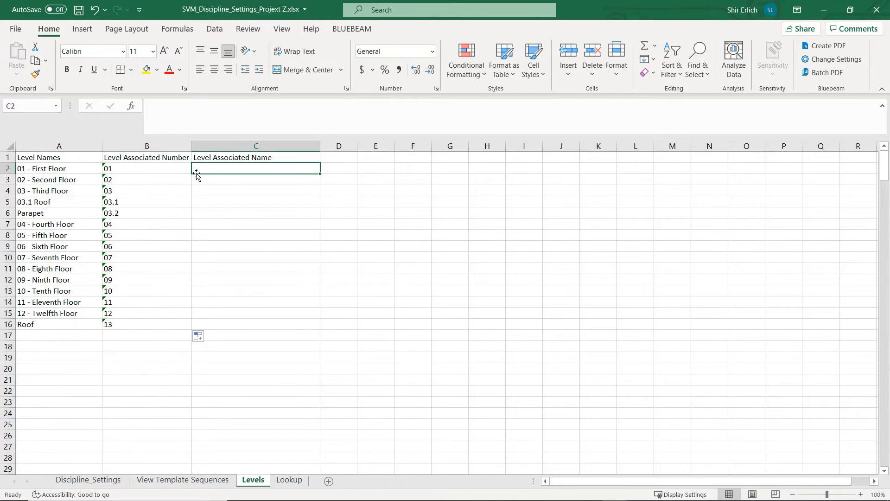
left_click(177, 168)
left_click(206, 169)
type("1st")
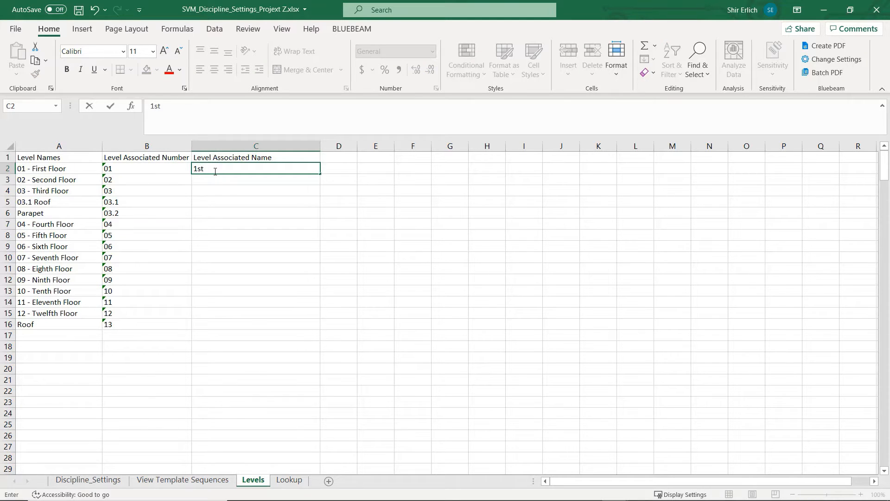
type(" FL")
key("Return")
type("2nd FL")
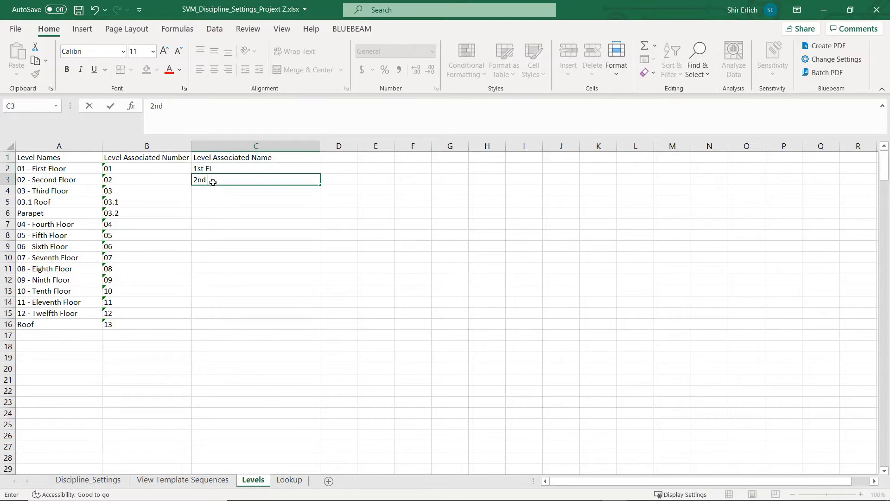
key("Return")
type("3rd FL")
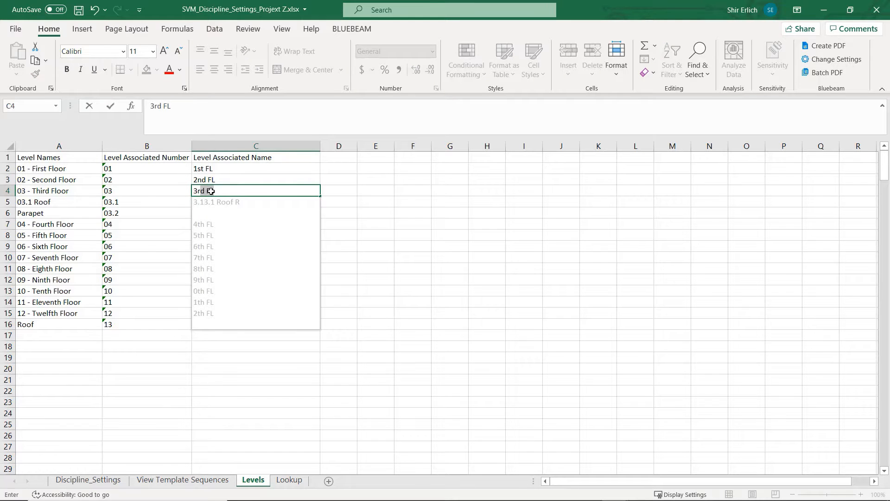
key("Tab")
key("Return")
key("Return")
Set the Level Associated Name in C5 to Roof, with Parapet in C6 and Roof in C16 filled to match.
double_click(241, 201)
left_click_drag(241, 202, 184, 212)
type("Roof")
left_click(183, 211)
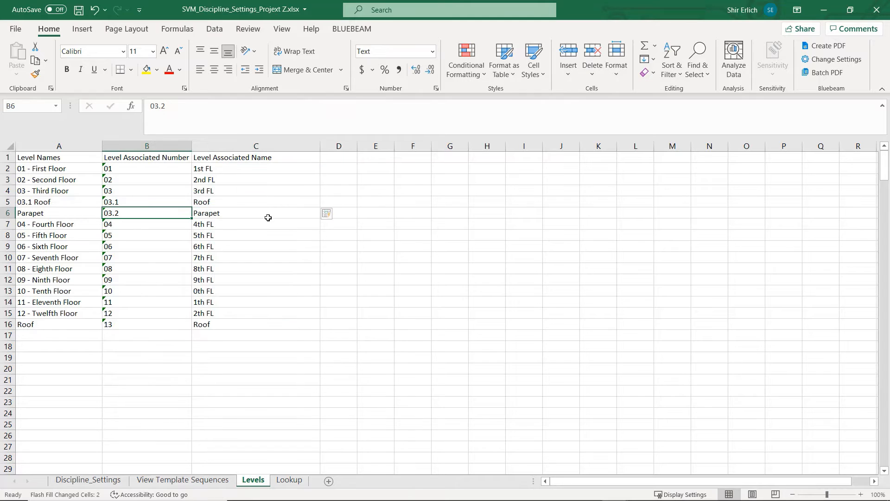
Correct the Level Associated Names in C13:C15 to 10th FL, 11th FL and 12th FL.
double_click(195, 290)
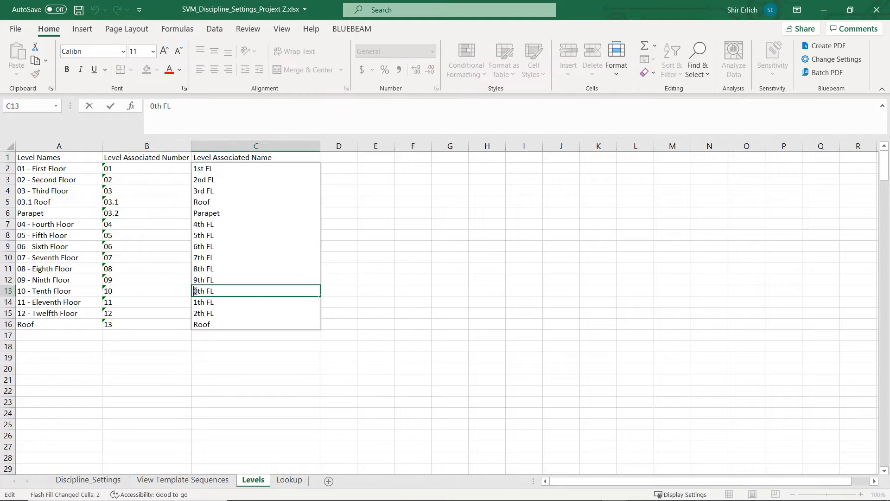
type("1")
double_click(197, 302)
type("1")
double_click(197, 313)
type("1")
key("Return")
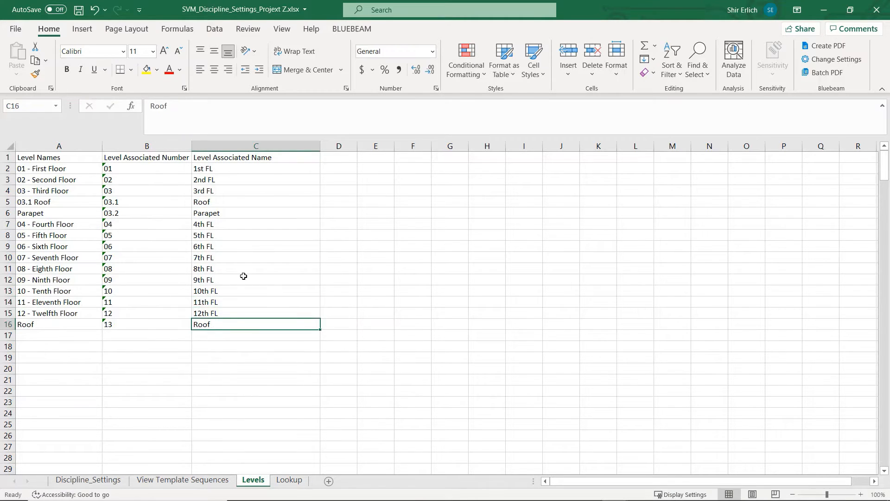
left_click(274, 180)
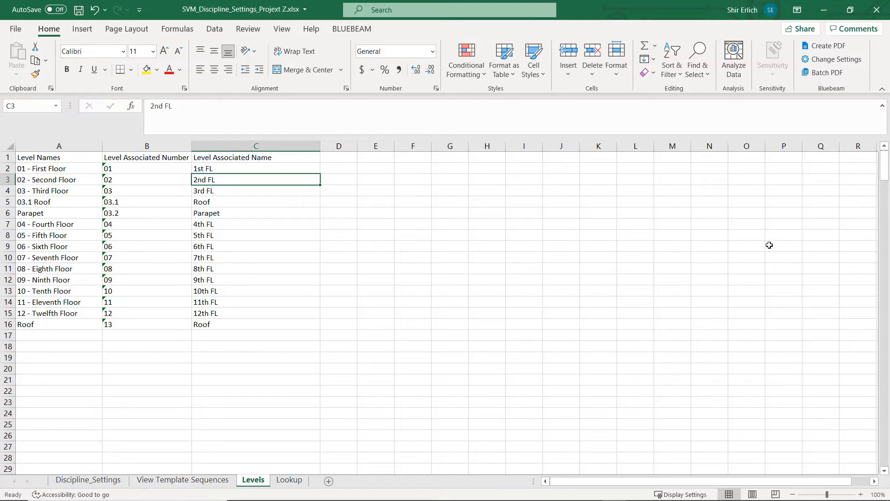
Save the workbook, switch to Revit and load SVM_Discipline_Settings_Projext Z.xlsx as the Sheet View Manager's configuration file.
key("ctrl+s")
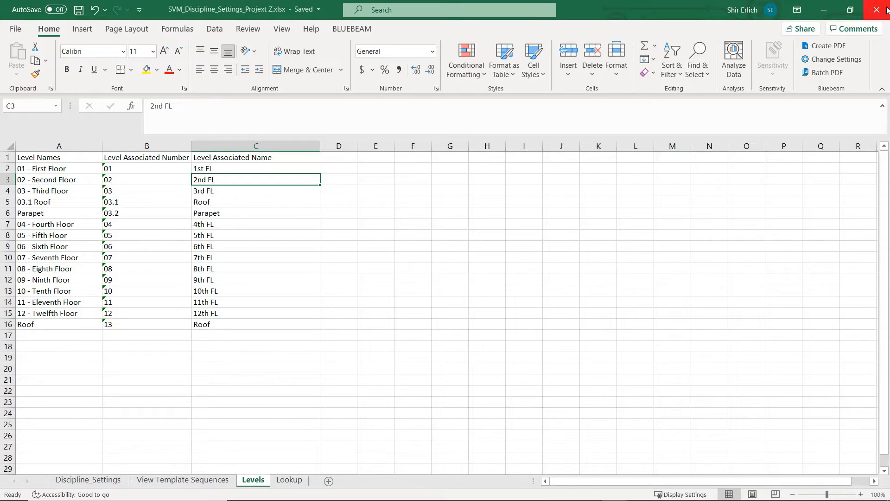
left_click(828, 9)
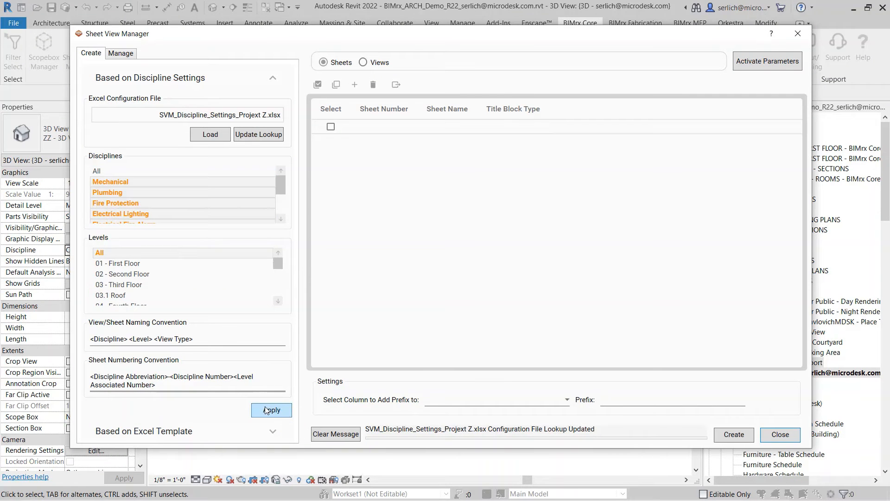
left_click(219, 139)
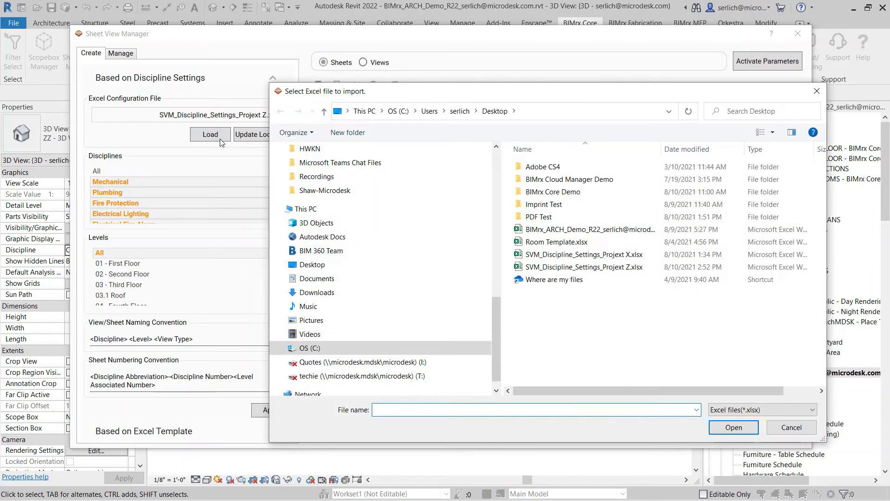
double_click(612, 266)
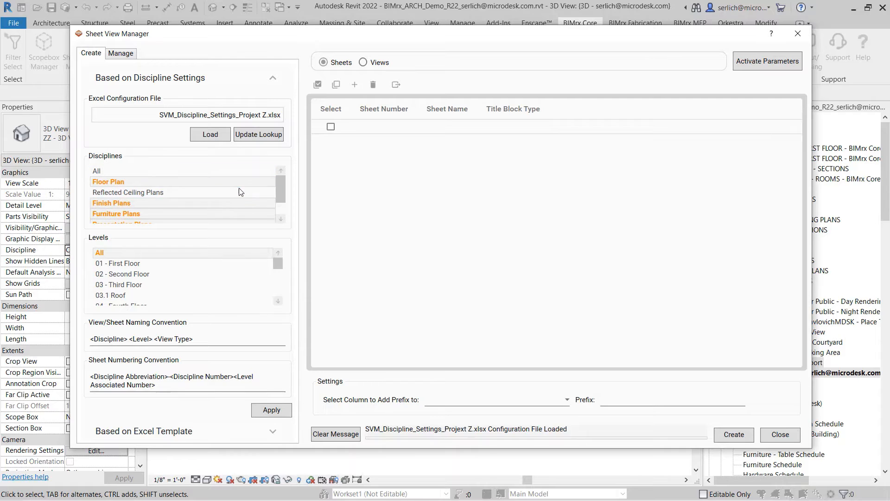
Add Reflected Ceiling Plans to the selected disciplines, leaving Working Plans out.
scroll(283, 187, "down", 1)
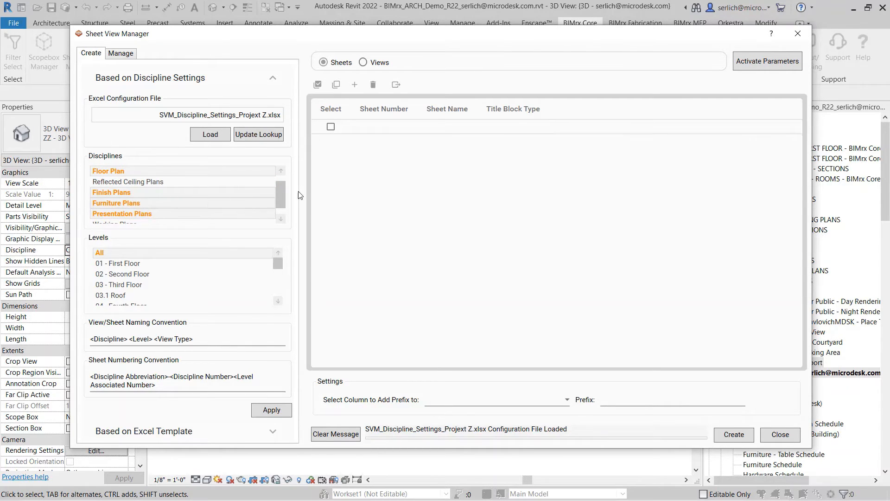
mouse_move(281, 189)
left_mouse_down()
mouse_move(279, 202)
mouse_move(281, 175)
left_mouse_up()
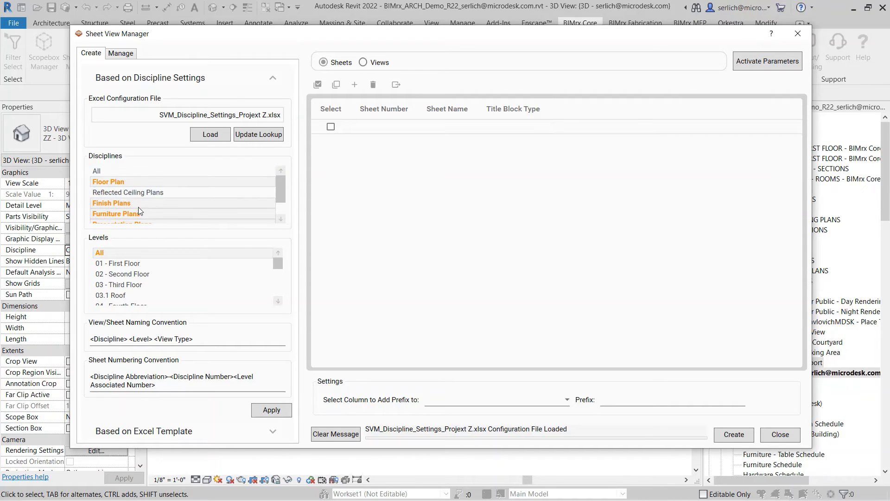
left_click(118, 193)
scroll(115, 213, "down", 1)
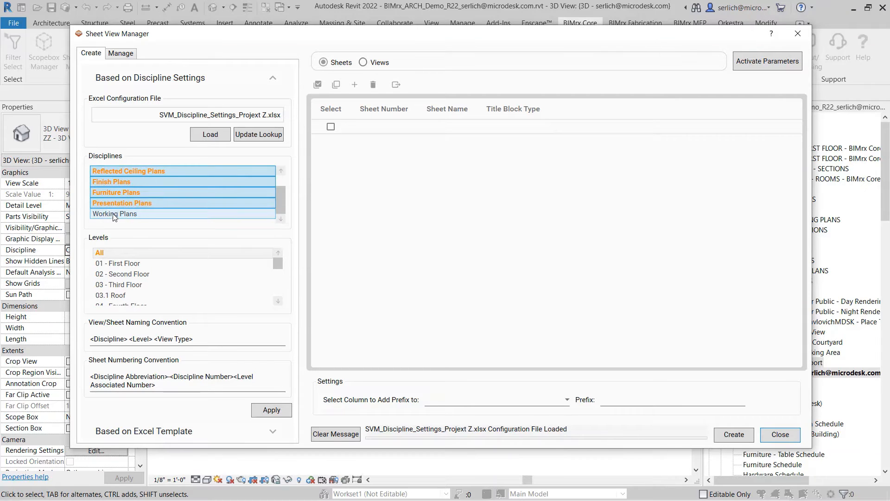
scroll(121, 214, "up", 1)
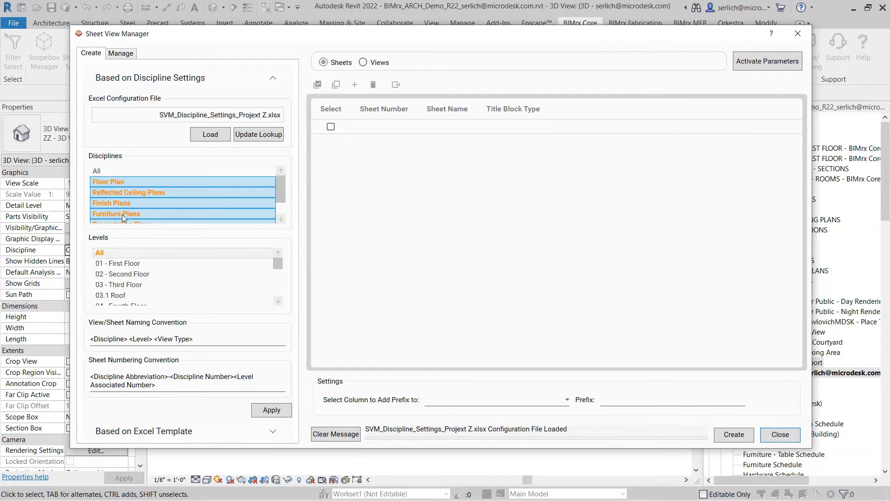
Limit the levels to First, Second and Third Floor and apply the settings to generate the sheet list.
left_click(113, 263)
left_click(115, 274)
left_click(114, 285)
left_click(104, 254)
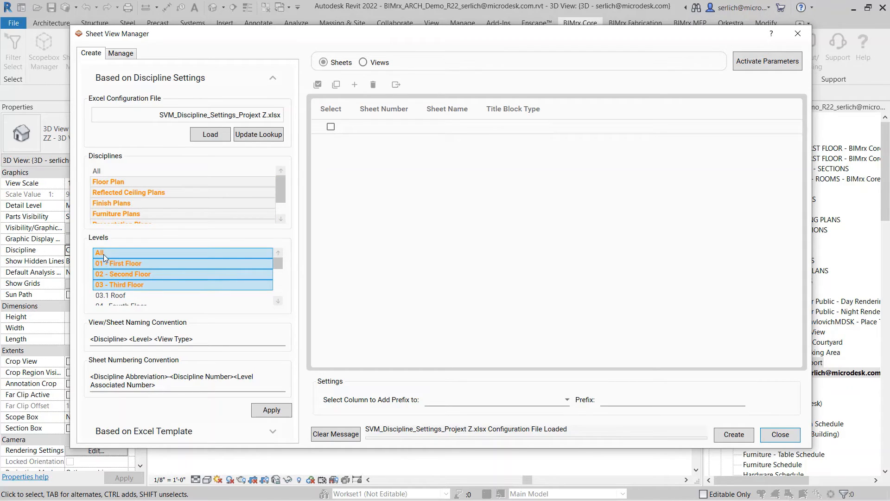
left_click(104, 254)
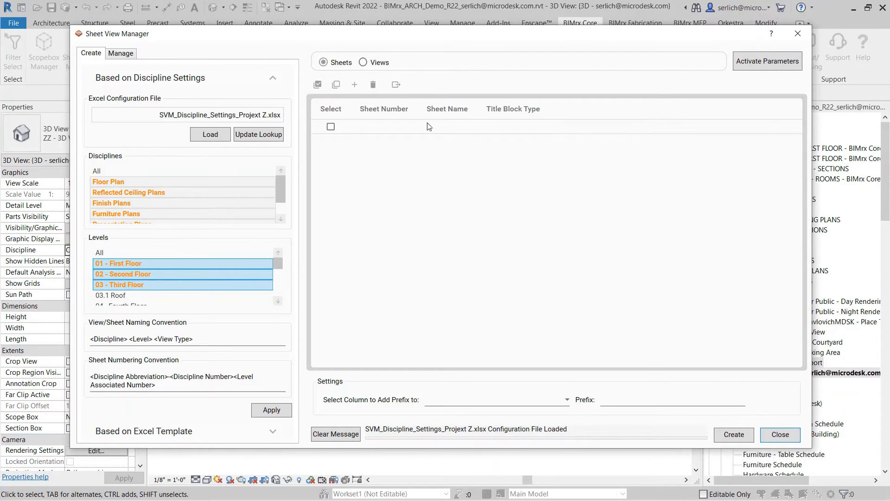
left_click(281, 410)
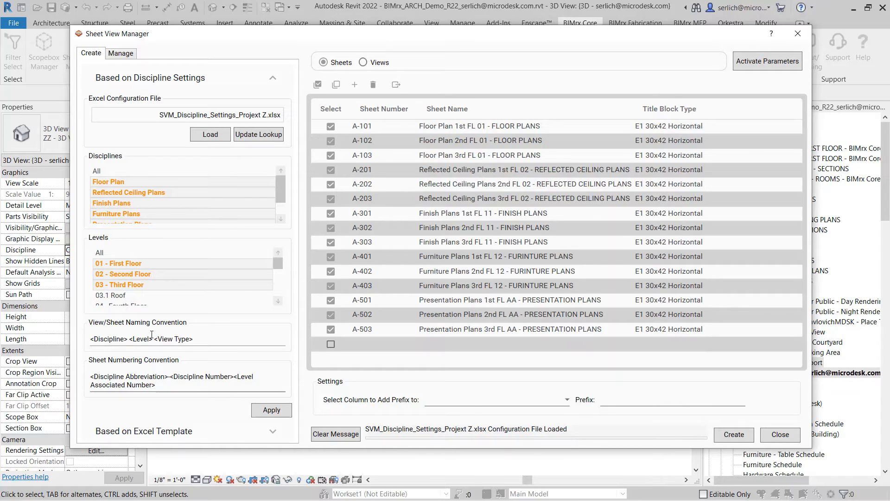
Switch to the view list and apply _<Level>_<View Type> as the View/Sheet Naming Convention.
left_click(364, 64)
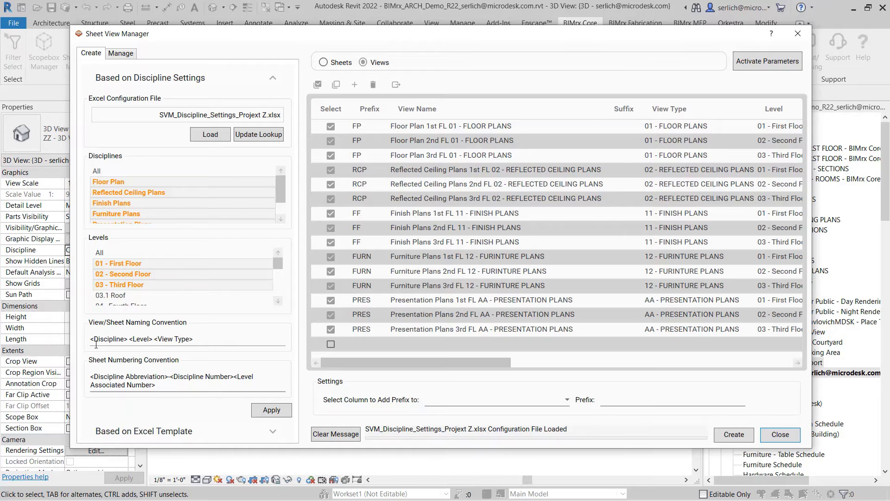
double_click(121, 339)
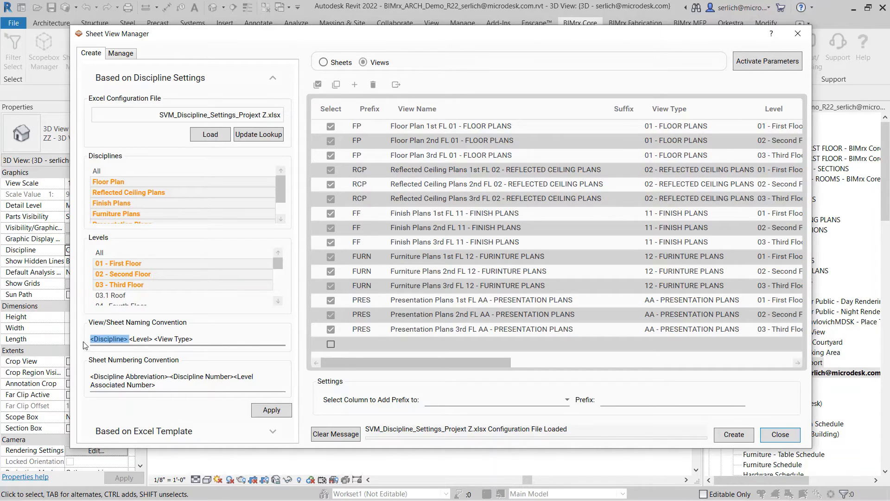
type("_")
key("BackSpace")
type("_")
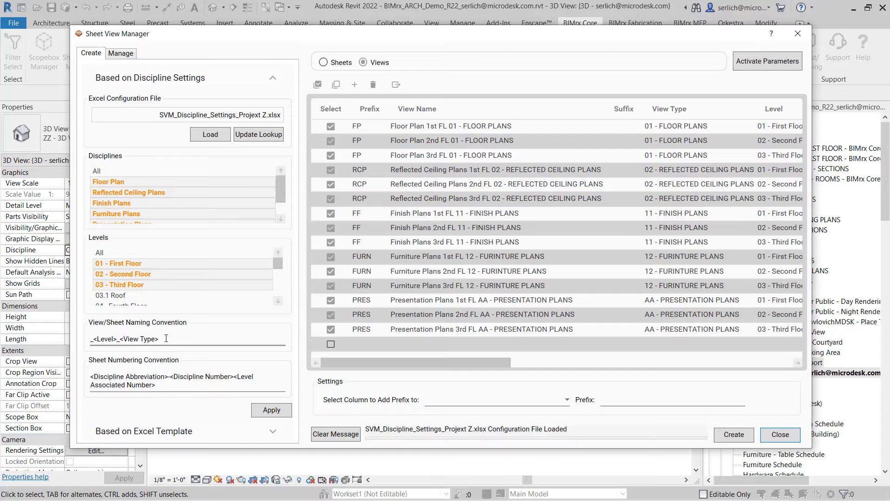
left_click(273, 411)
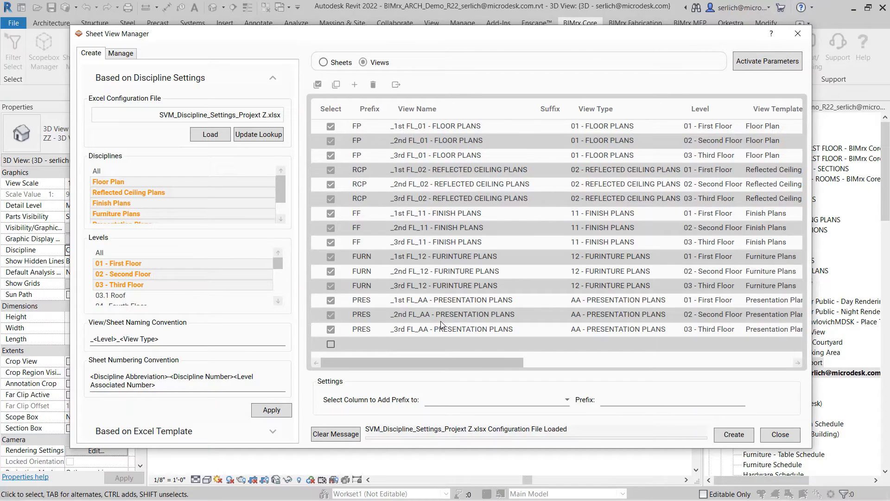
Replace View Type with Discipline in the naming convention, making it _<Level>_<Discipline>, and apply it.
left_click_drag(159, 345, 123, 340)
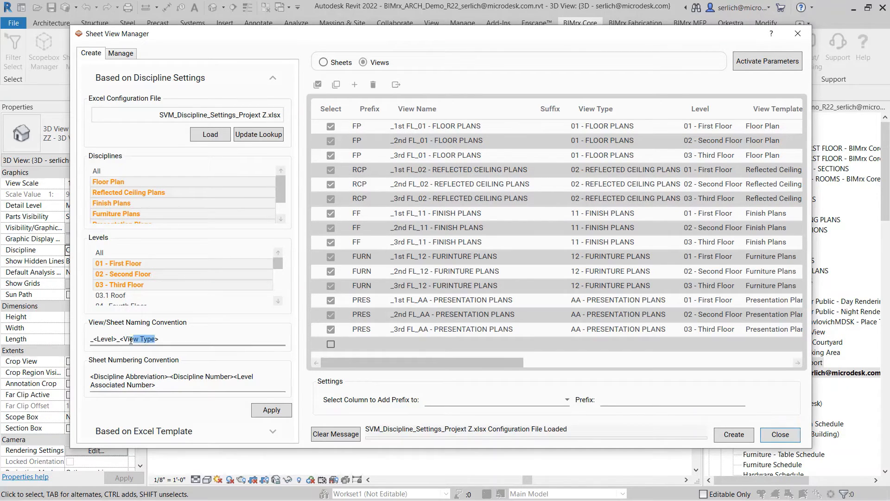
type("Dic")
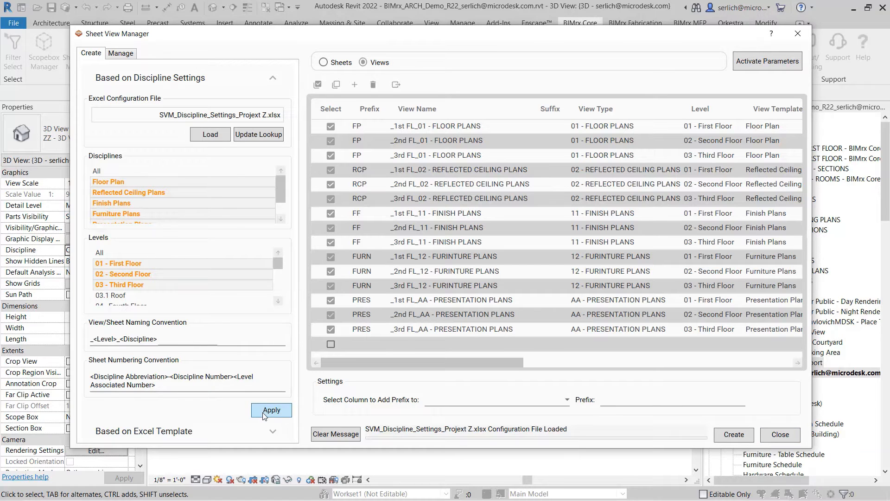
left_click(263, 410)
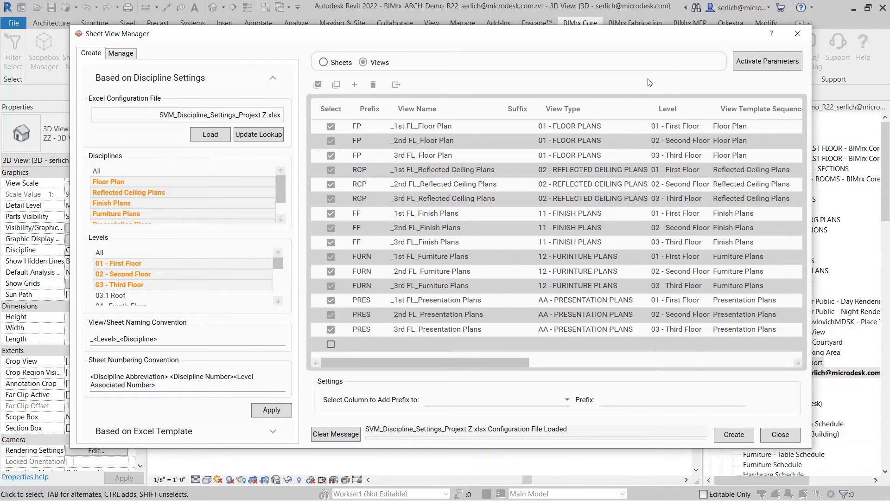
Create all the listed floor, ceiling, finish, furniture and presentation plan views for the three levels.
left_click_drag(714, 40, 627, 37)
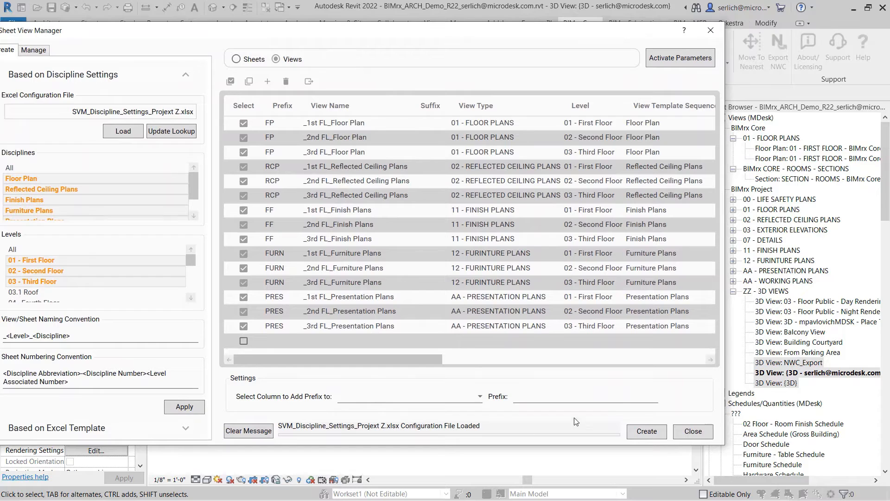
left_click(633, 435)
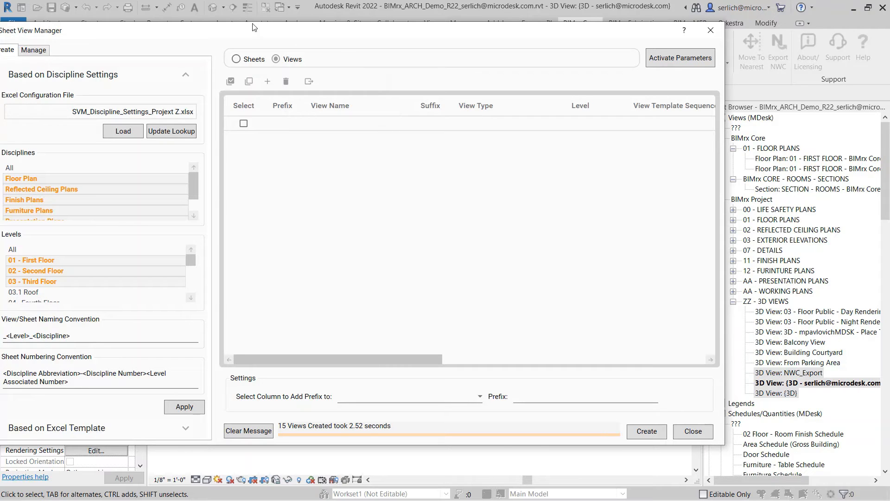
In the sheet list, leave only the Presentation Plans sheets A-501, A-502 and A-503 selected and create them.
left_click(243, 63)
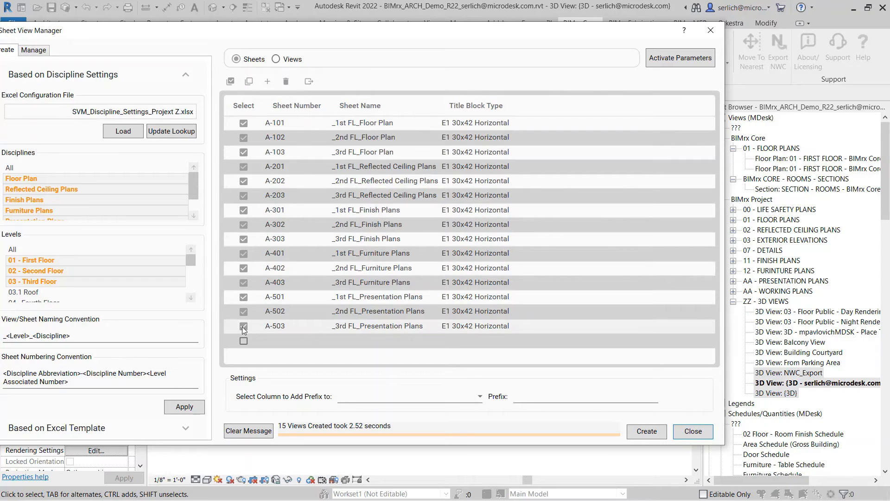
left_click(249, 84)
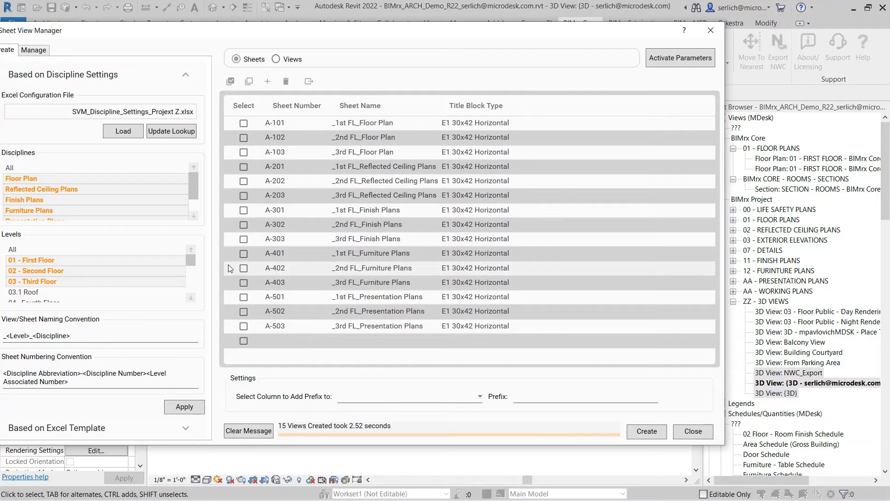
left_click(240, 299)
left_click(243, 312)
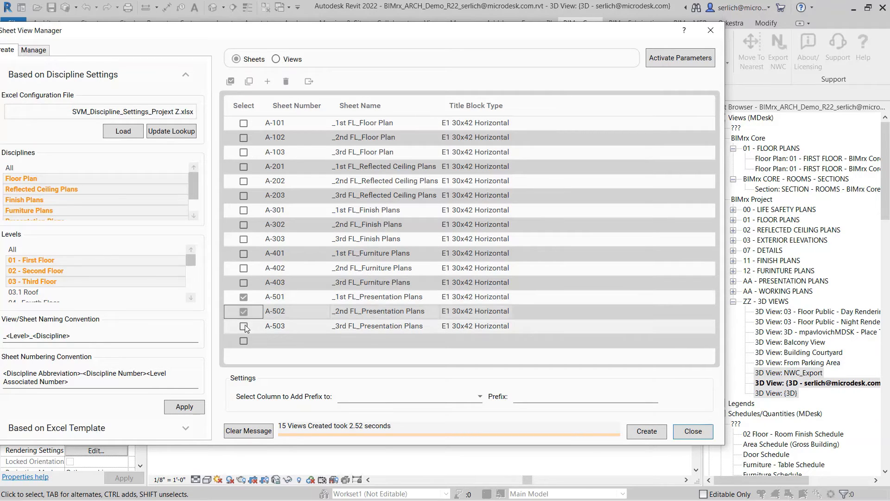
left_click(244, 326)
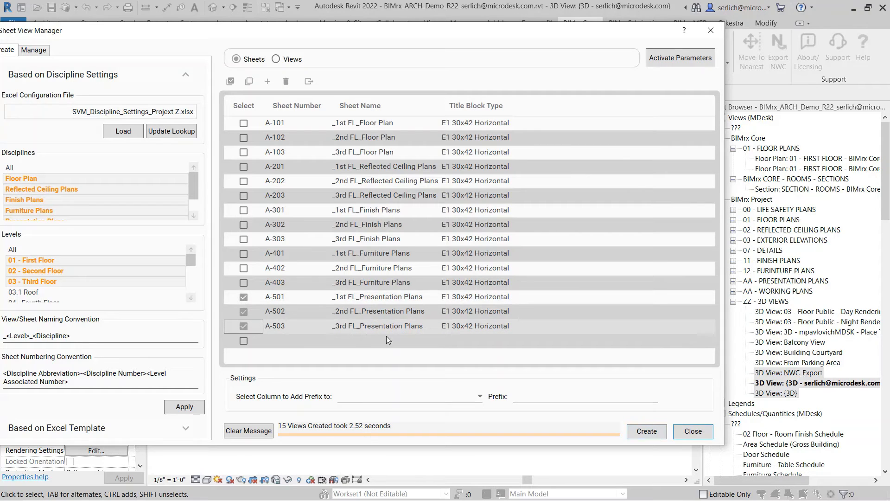
left_click(646, 431)
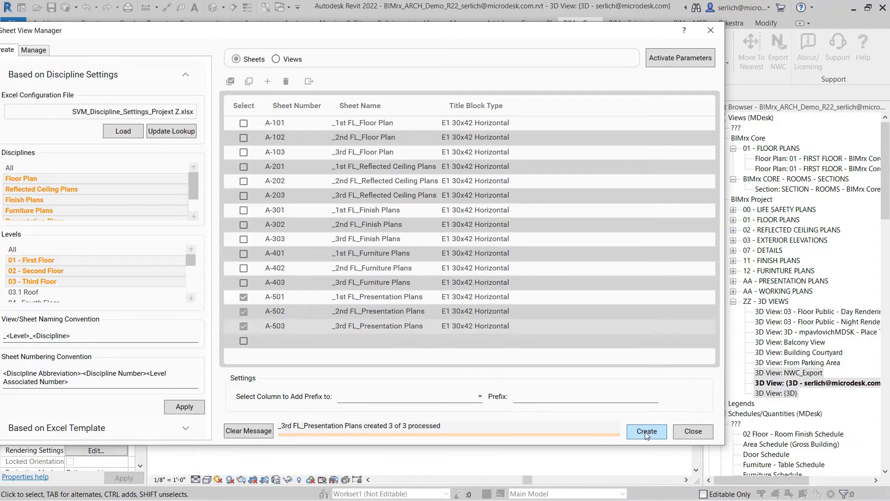
Close Sheet View Manager and check the new floor plan views and sheets in the ??? groups of the project browser.
left_click(694, 431)
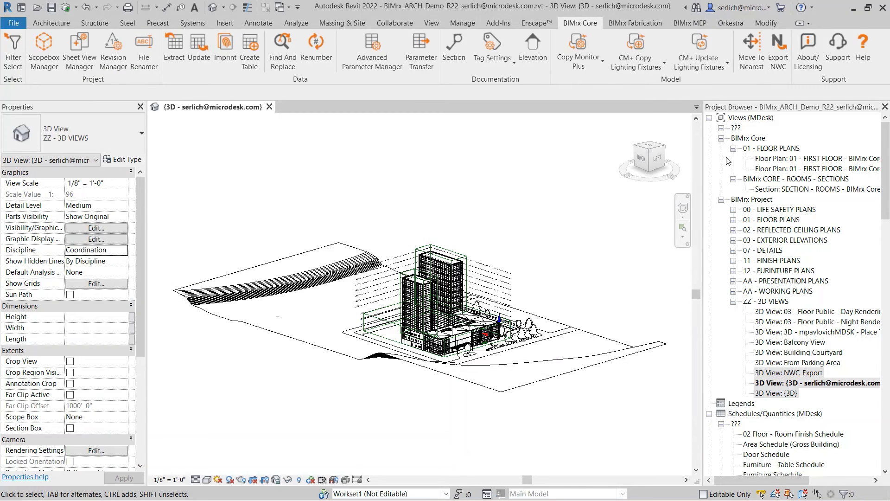
left_click(721, 128)
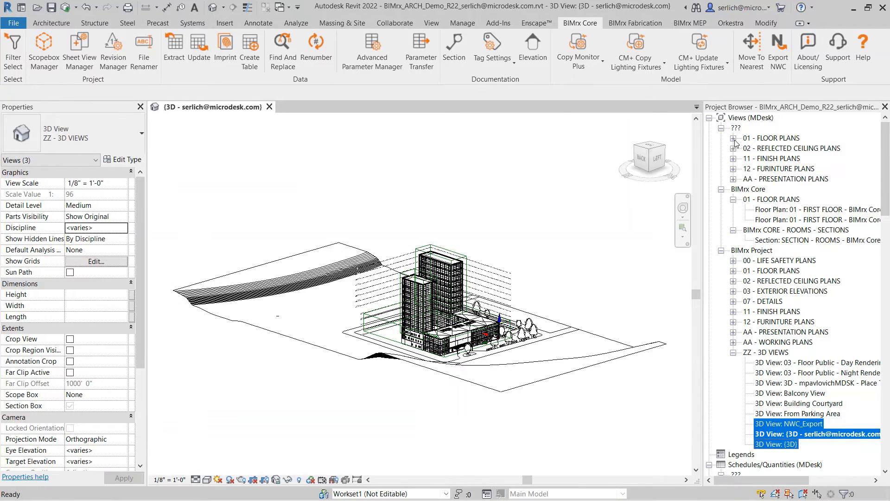
left_click(733, 138)
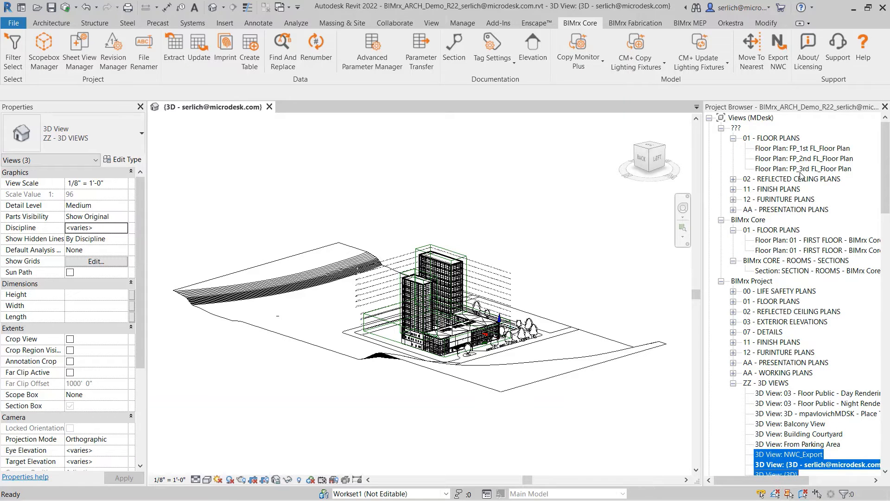
scroll(755, 282, "down", 15)
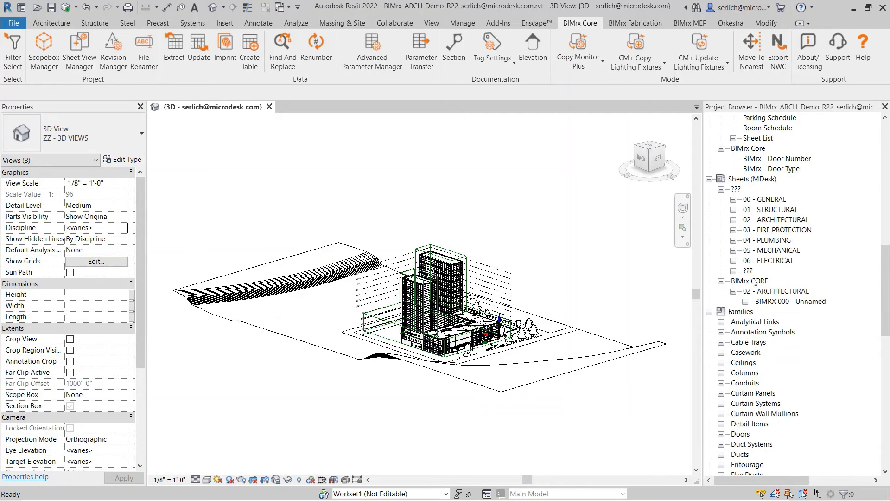
left_click(733, 270)
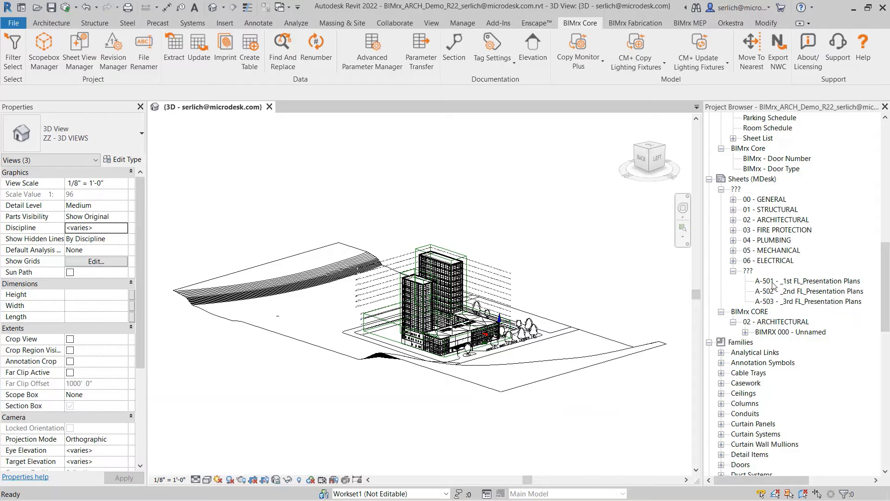
Reopen Sheet View Manager and show the creation options based on an Excel template.
left_click(78, 49)
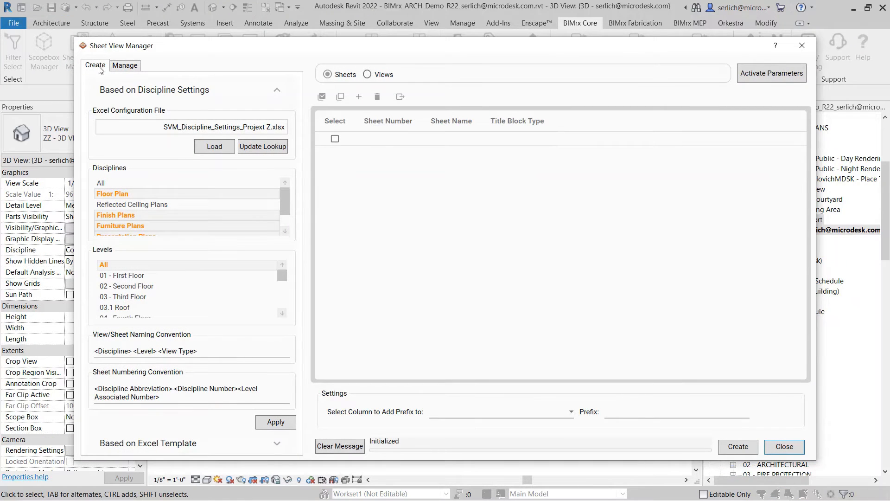
left_click(148, 444)
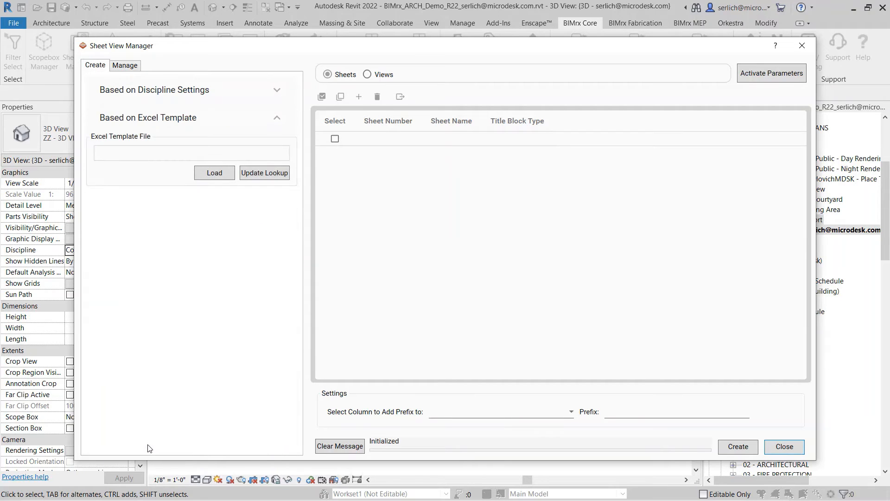
left_click_drag(301, 49, 273, 33)
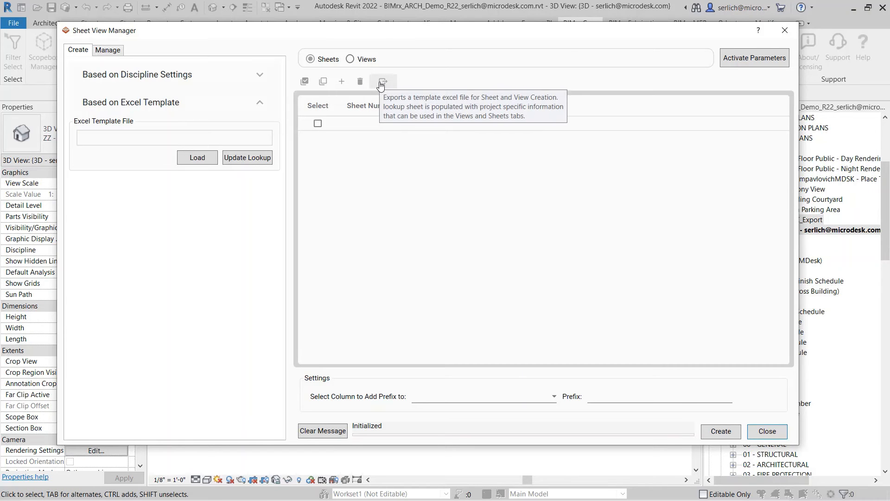
left_click(171, 77)
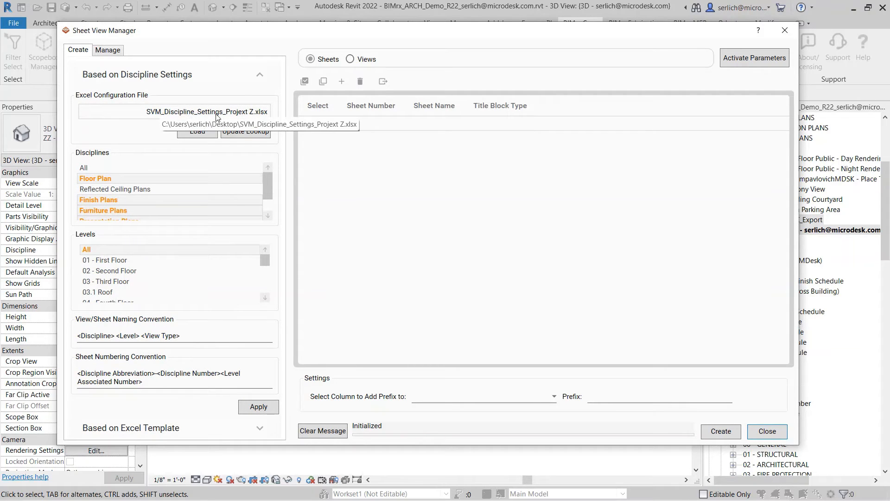
left_click(209, 432)
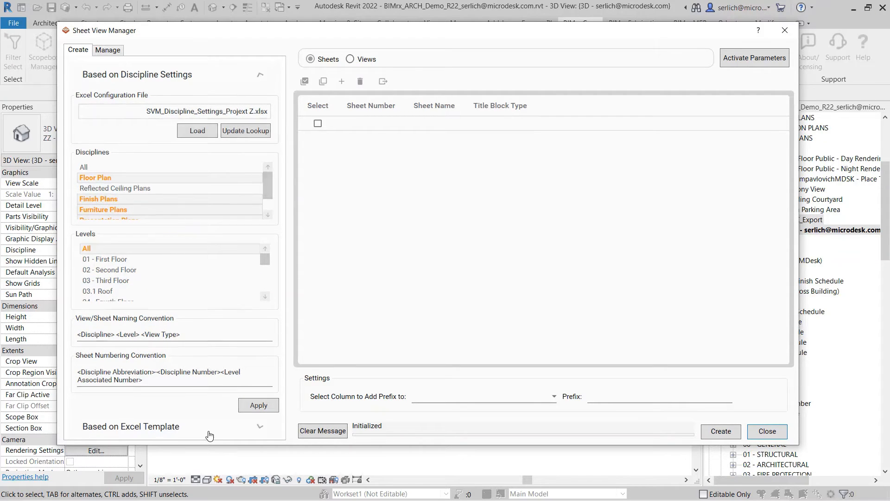
Activate the Title on Sheet parameter for the view list and return to the list.
left_click(351, 59)
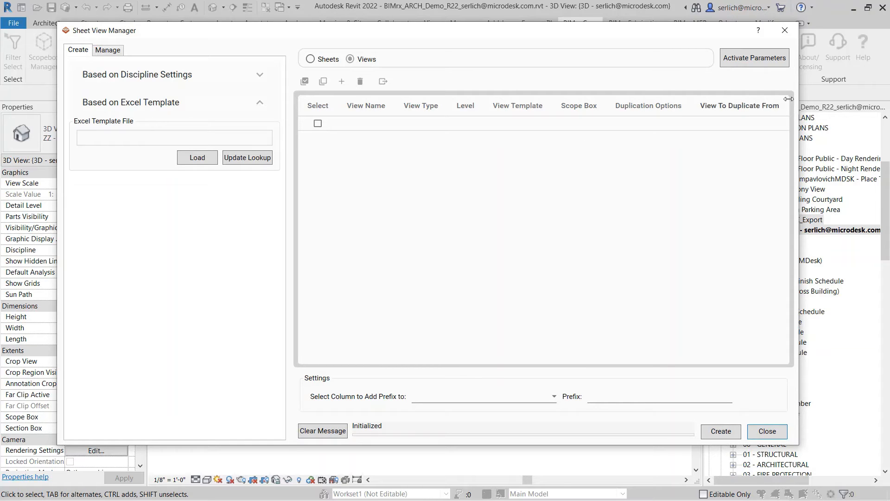
left_click(780, 61)
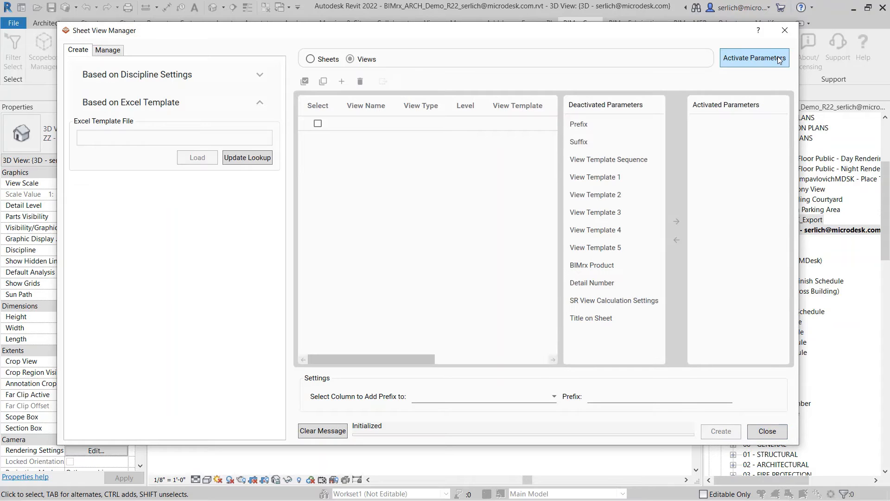
left_click(594, 320)
left_click(676, 221)
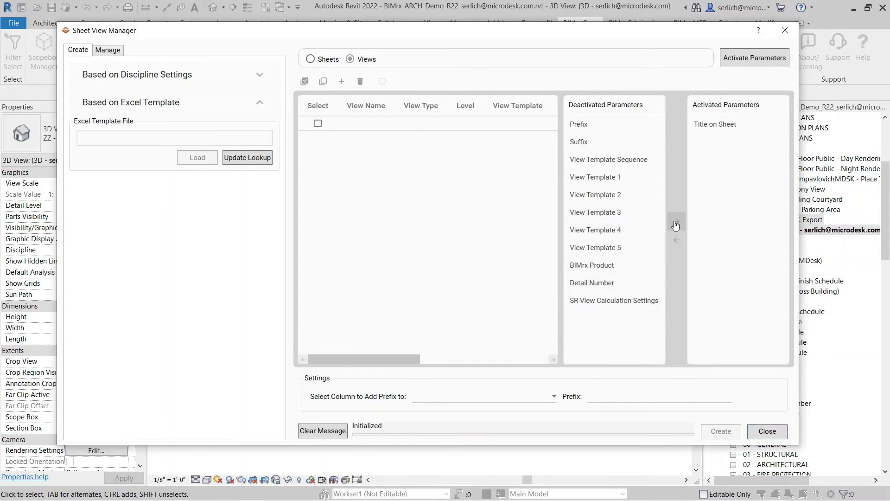
left_click(776, 63)
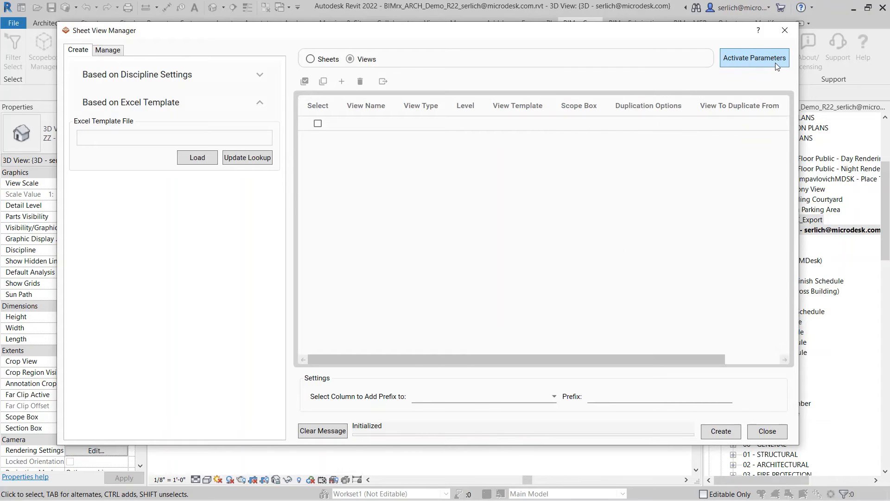
left_click_drag(718, 357, 773, 353)
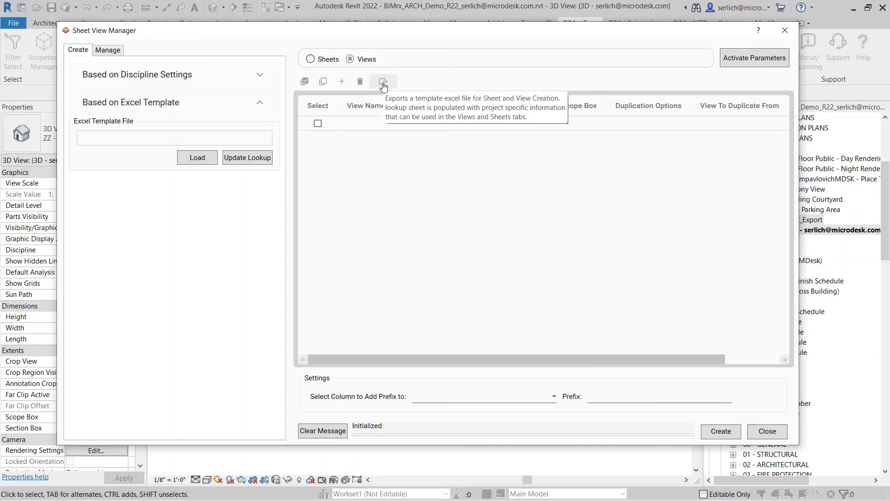
Export the sheet and view creation template to the Desktop and open the exported SVM_Export workbook in Excel.
left_click(383, 82)
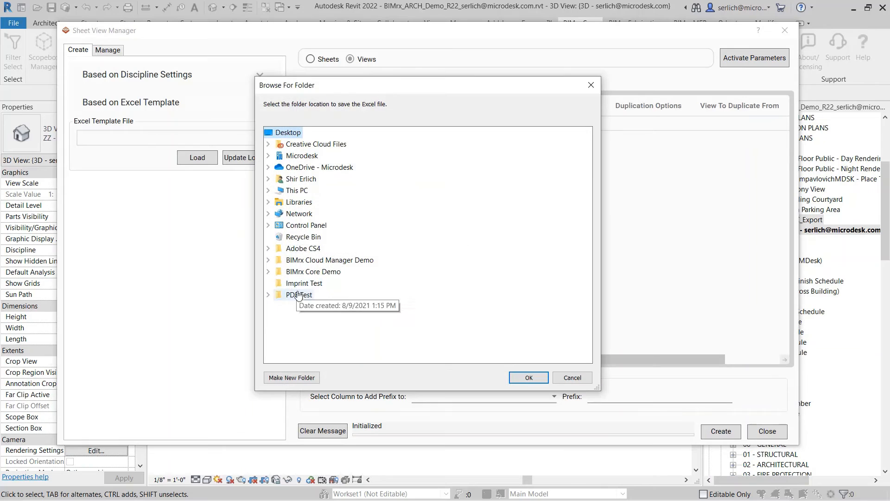
left_click(523, 376)
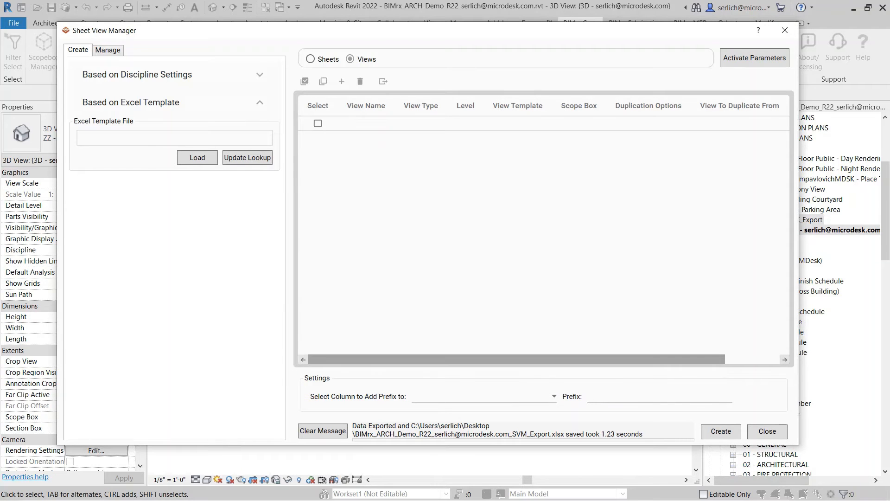
key("alt+Tab")
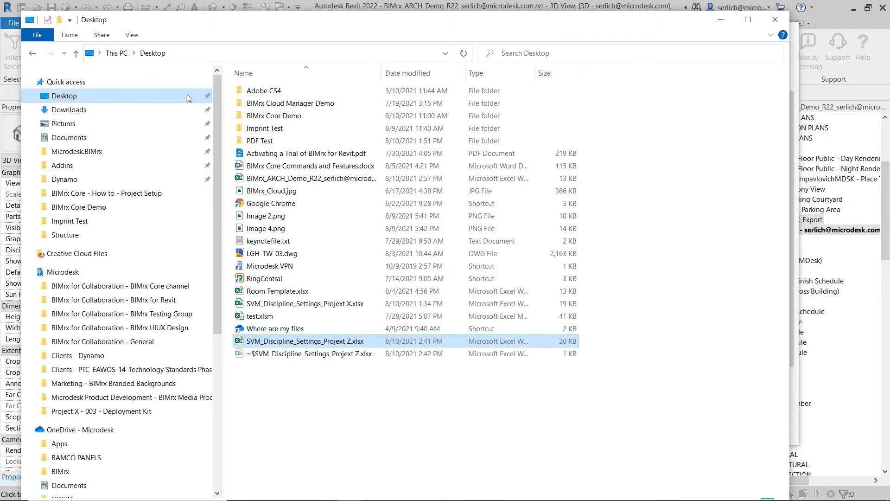
left_click_drag(382, 74, 490, 74)
double_click(325, 178)
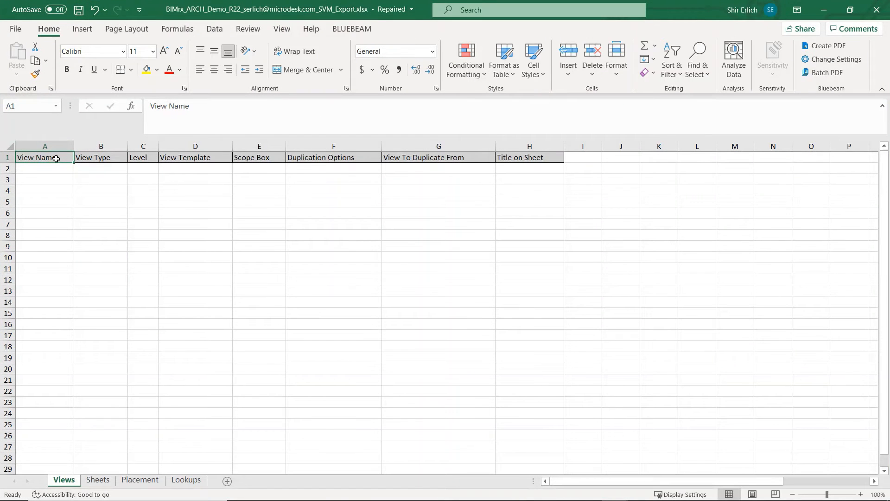
Examine the column headers on the Views, Sheets and Placement worksheets of the exported template.
left_click(64, 484)
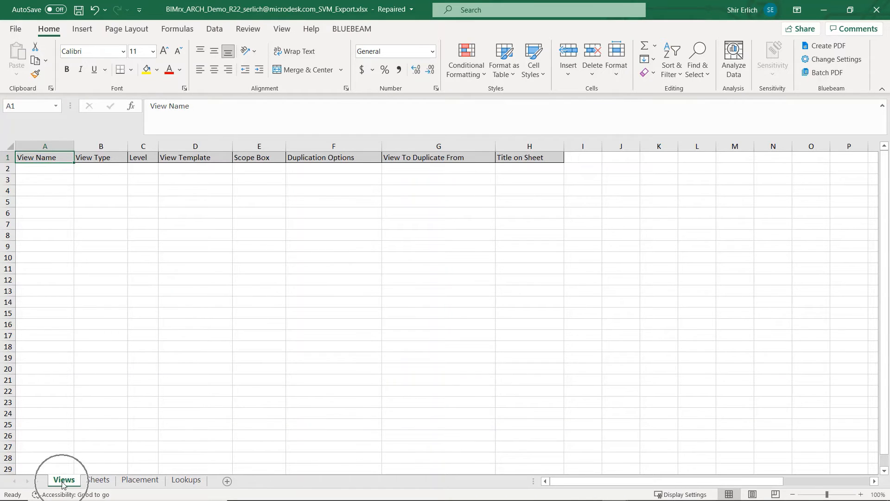
left_click(93, 482)
left_click(93, 482)
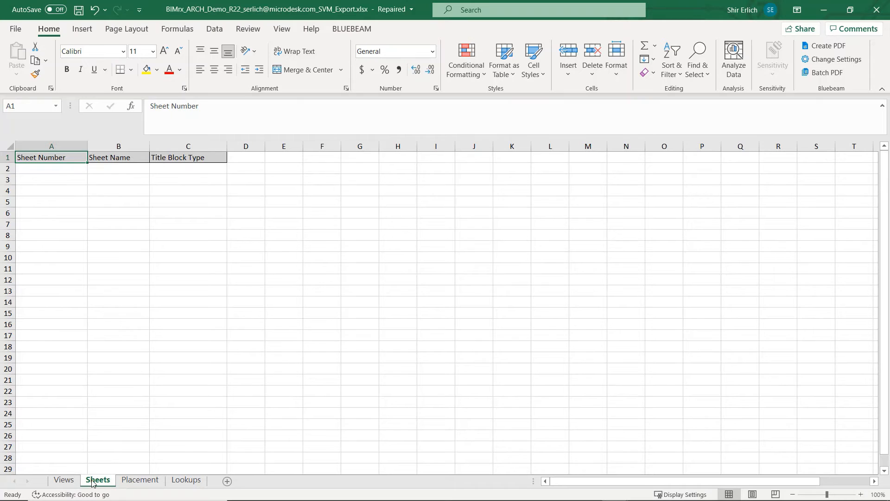
left_click(126, 482)
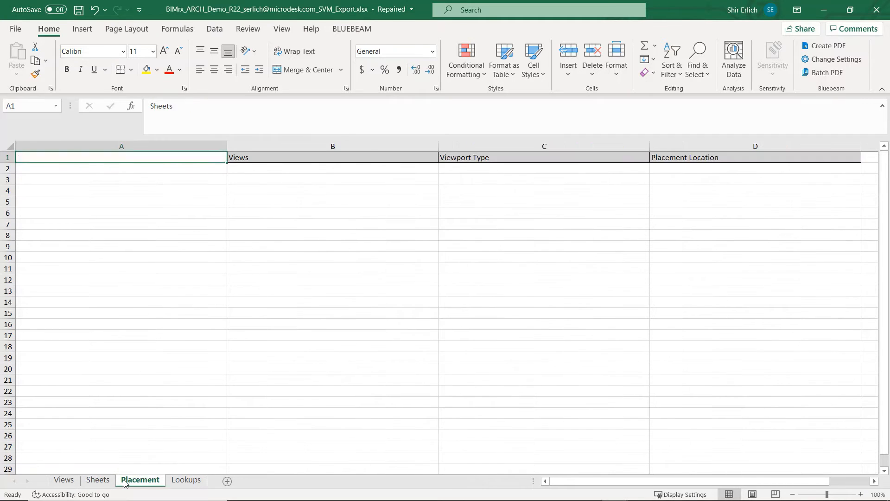
type("z")
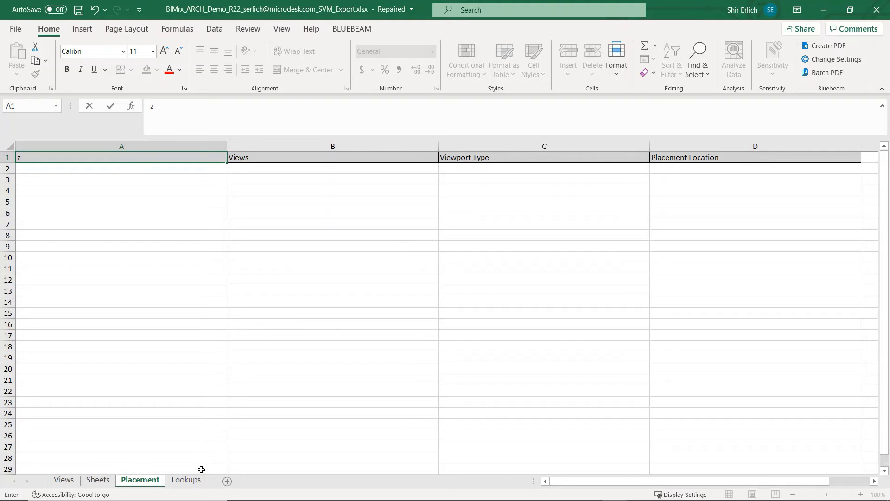
Examine the Lookups worksheet through its Duplication Options column and highlight the Title on Sheet column on the Views worksheet.
left_click(186, 480)
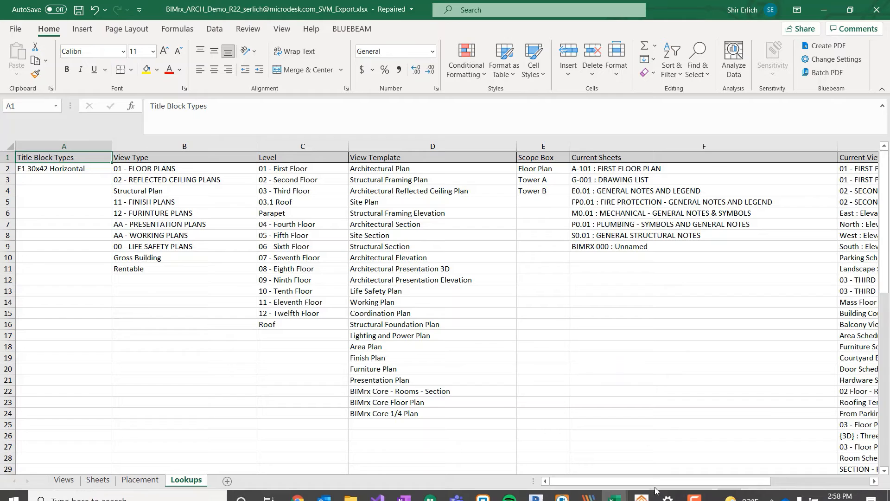
left_click_drag(649, 481, 727, 479)
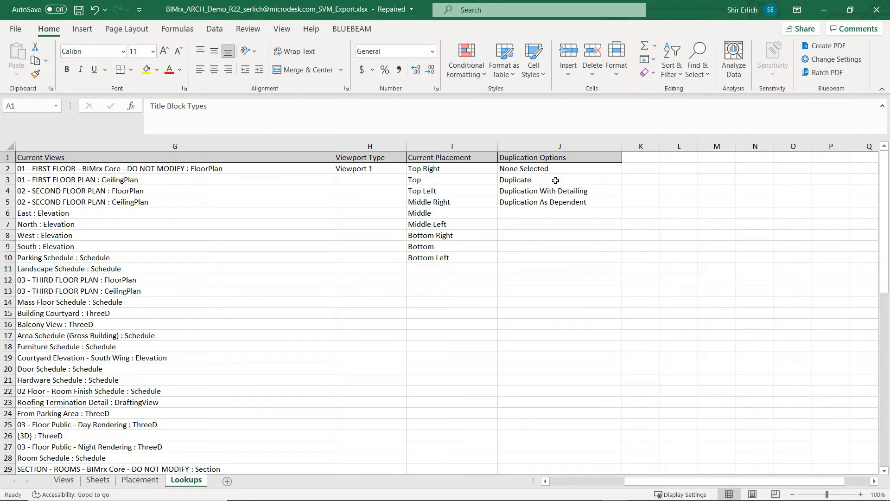
left_click_drag(662, 487, 588, 487)
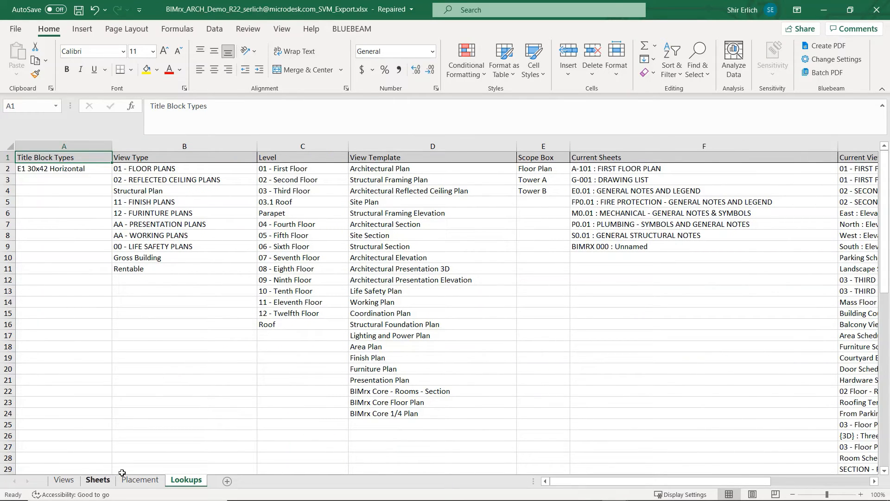
left_click(63, 480)
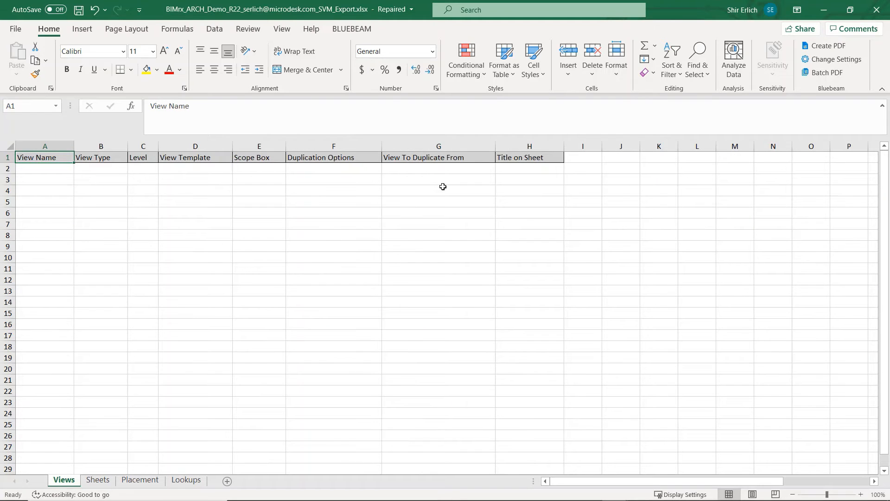
left_click(521, 140)
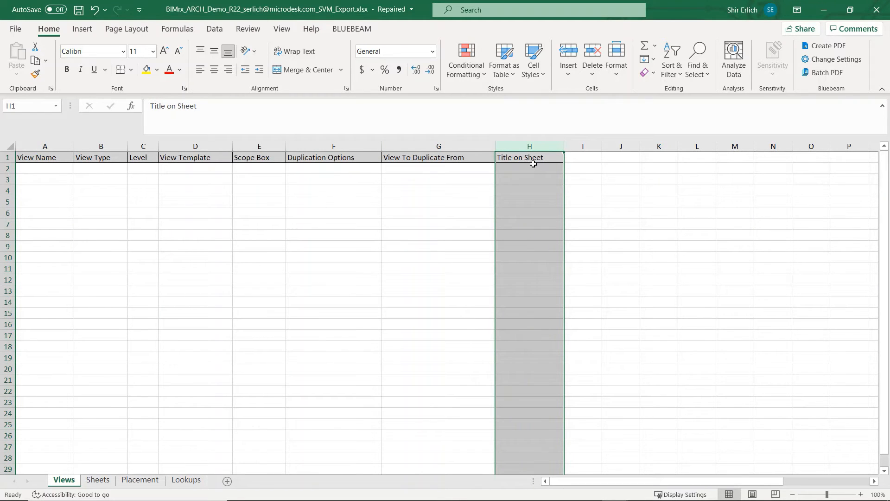
In row 2 of the Views worksheet, choose view type 01 - FLOOR PLANS, the 01 - First Floor level and the Architectural Plan view template.
left_click(497, 323)
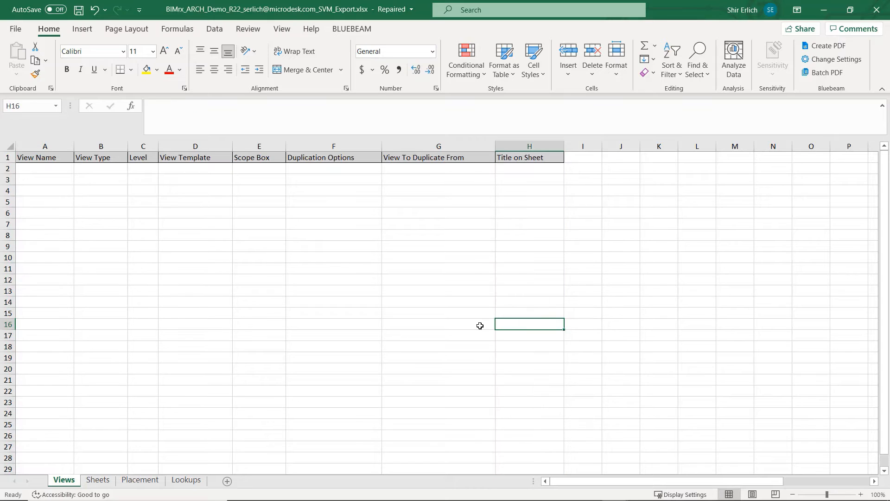
left_click(38, 176)
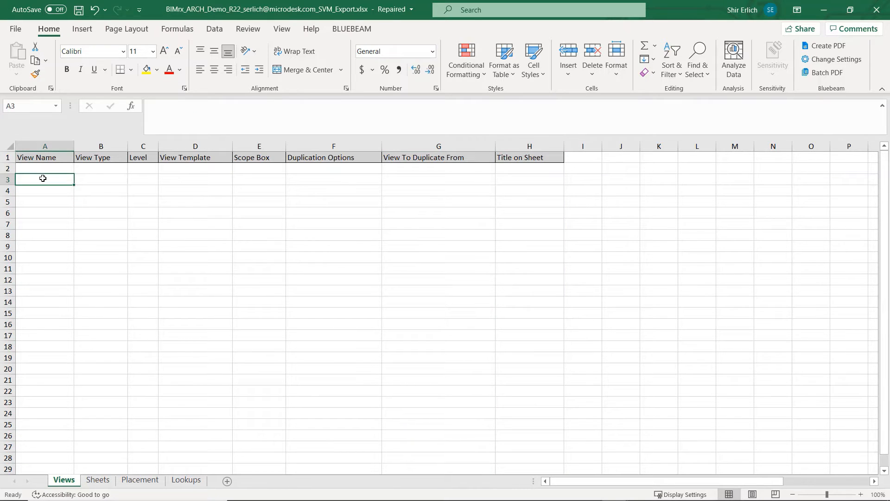
left_click(101, 168)
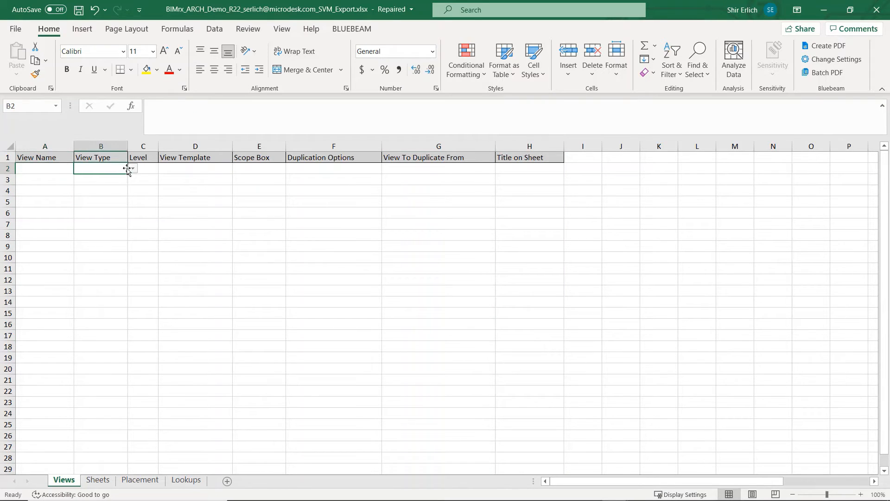
left_click(131, 169)
left_click(99, 178)
left_click(151, 169)
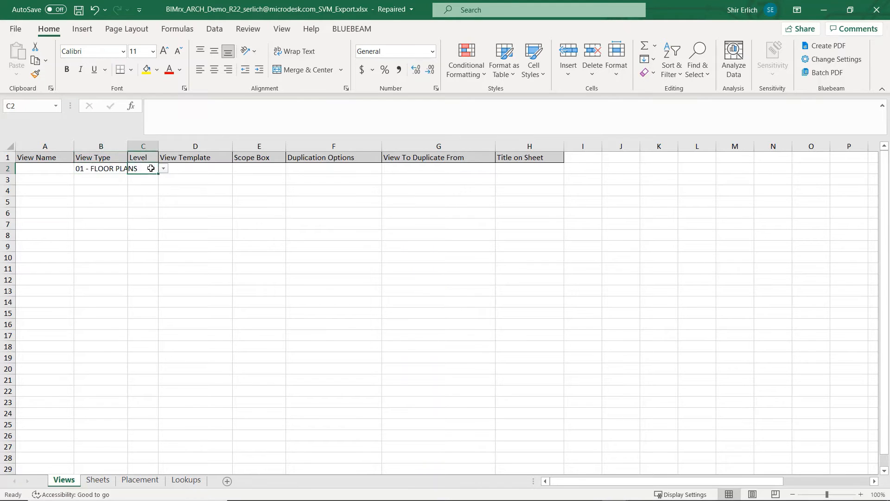
left_click(163, 169)
left_click(147, 176)
left_click(208, 169)
left_click(237, 169)
left_click(222, 182)
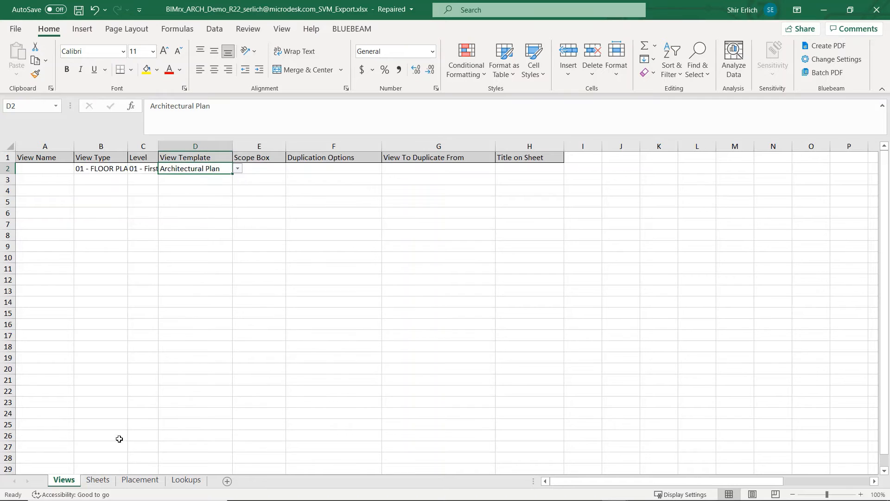
View the Sheets and Placement worksheets and examine the filled-in floor plan rows in the 01 Views_BIMrx_ARCH_Demo_R20_SVM_Export.xlsx workbook.
left_click(97, 480)
left_click(140, 480)
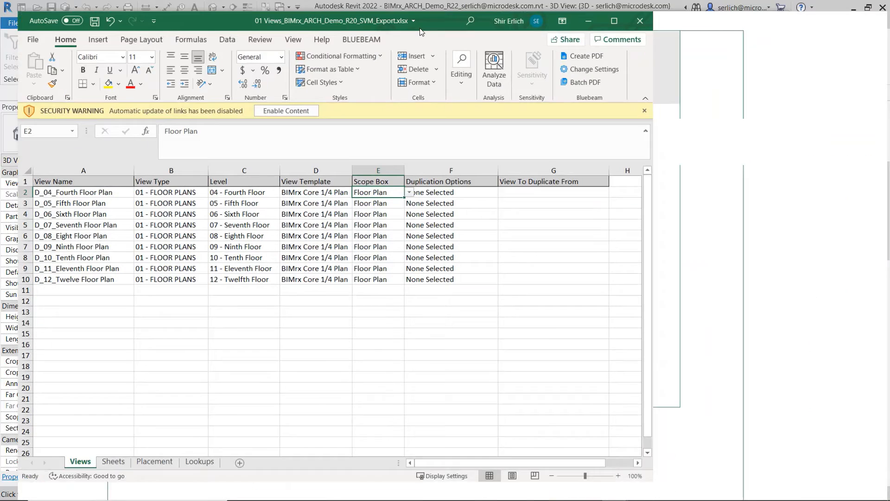
double_click(421, 30)
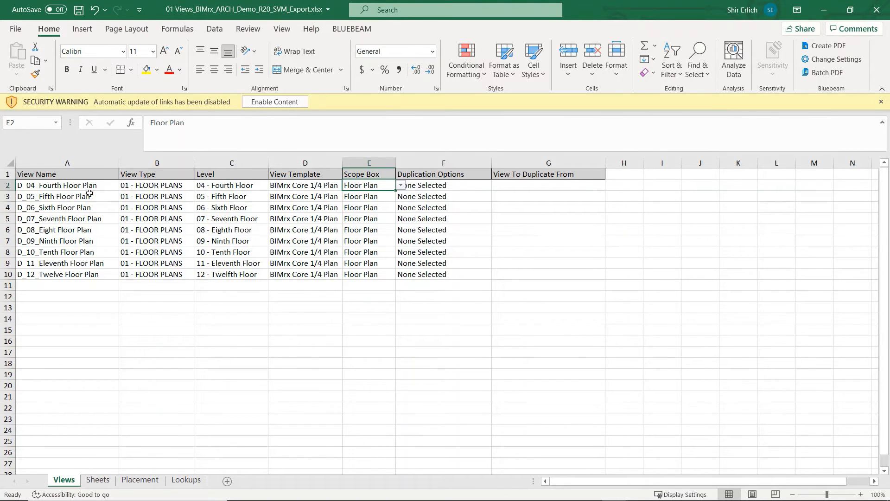
left_click(453, 190)
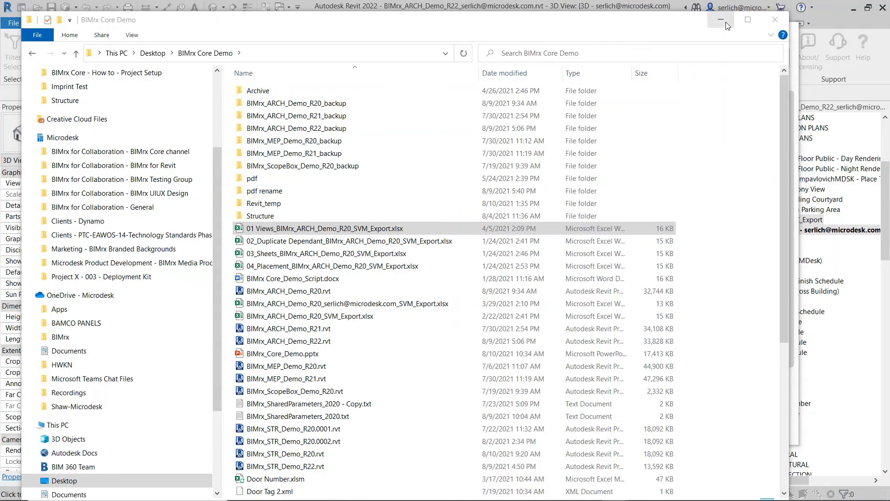
Load 01 Views_BIMrx_ARCH_Demo_R20_SVM_Export.xlsx from the BIMrx Core Demo folder into Sheet View Manager and create its floor plan views.
left_click(727, 24)
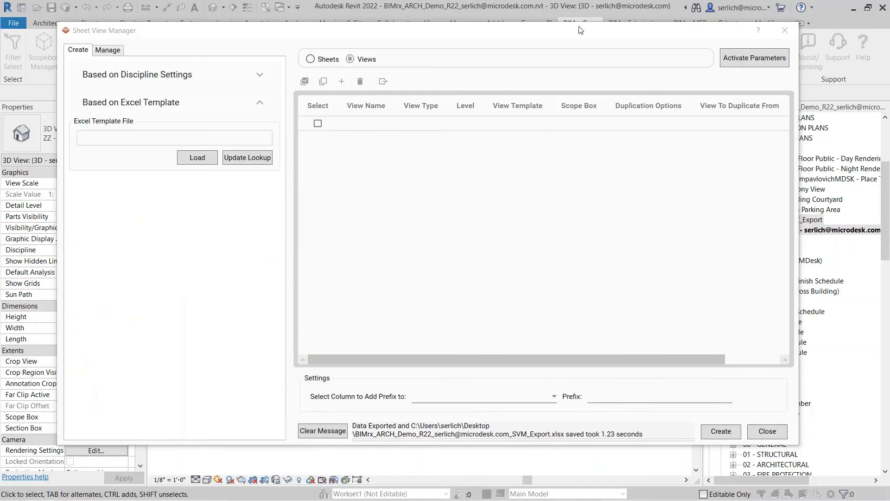
left_click(292, 30)
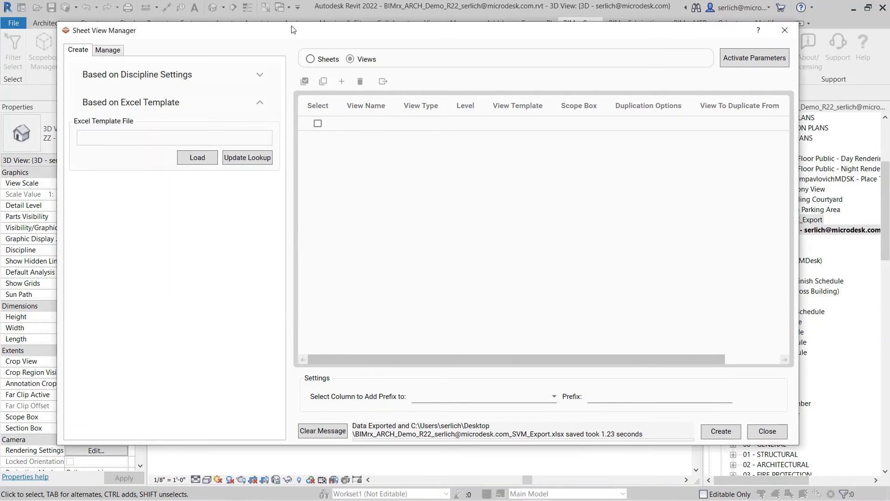
left_click(198, 156)
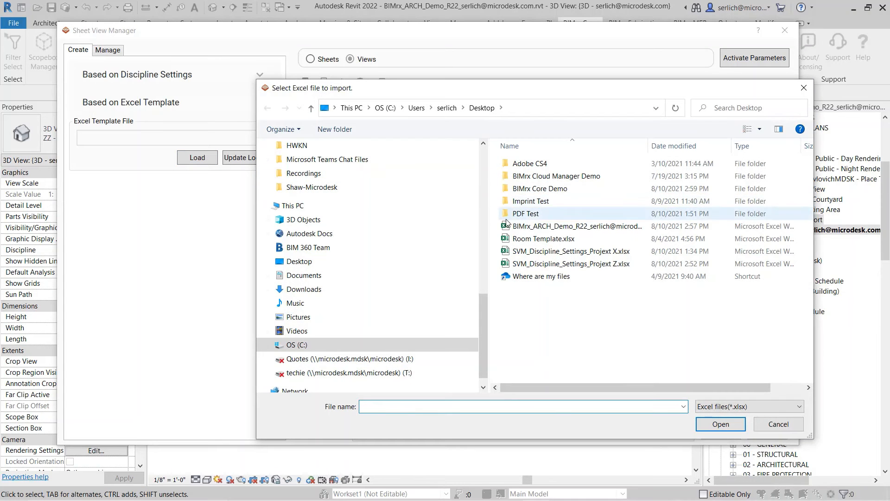
double_click(528, 188)
double_click(525, 302)
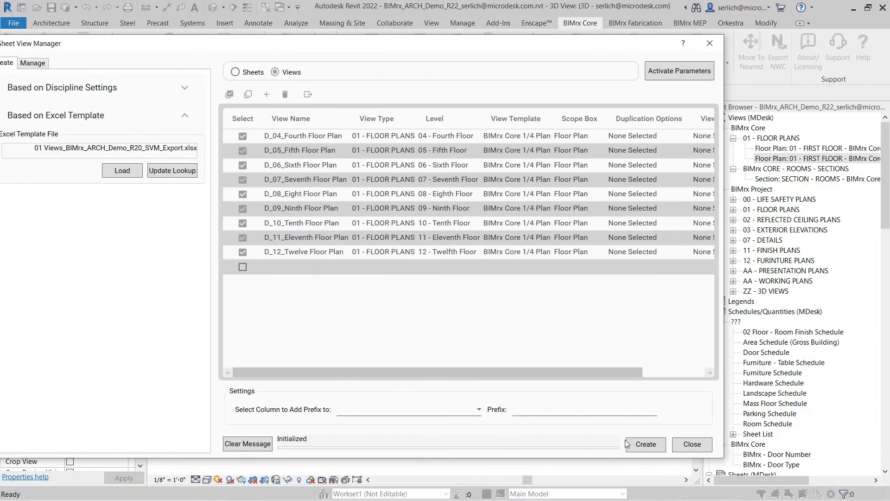
left_click(629, 447)
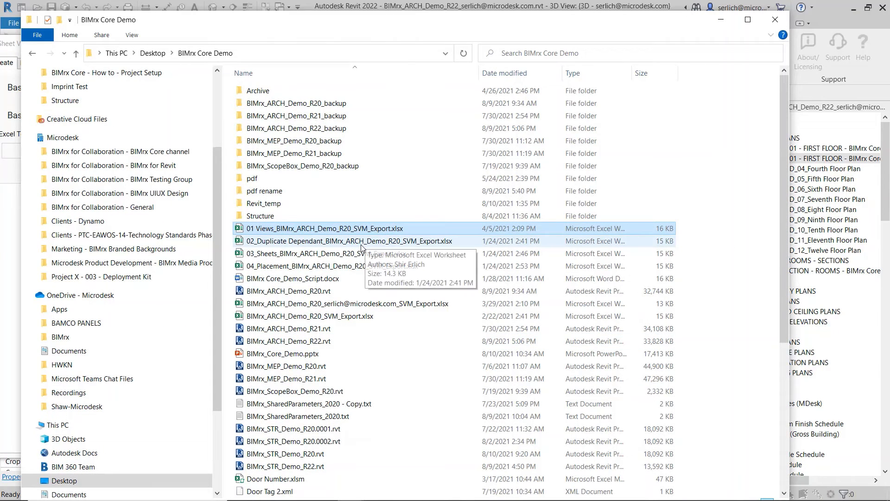
Open the 02_Duplicate Dependant_BIMrx_ARCH_Demo_R20_SVM_Export.xlsx workbook and examine its Duplication Options and View To Duplicate From columns.
left_click(360, 245)
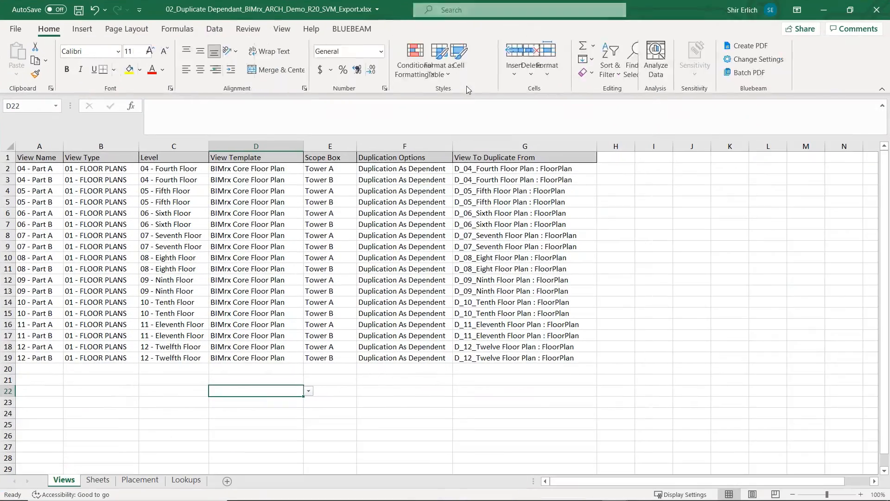
left_click(534, 169)
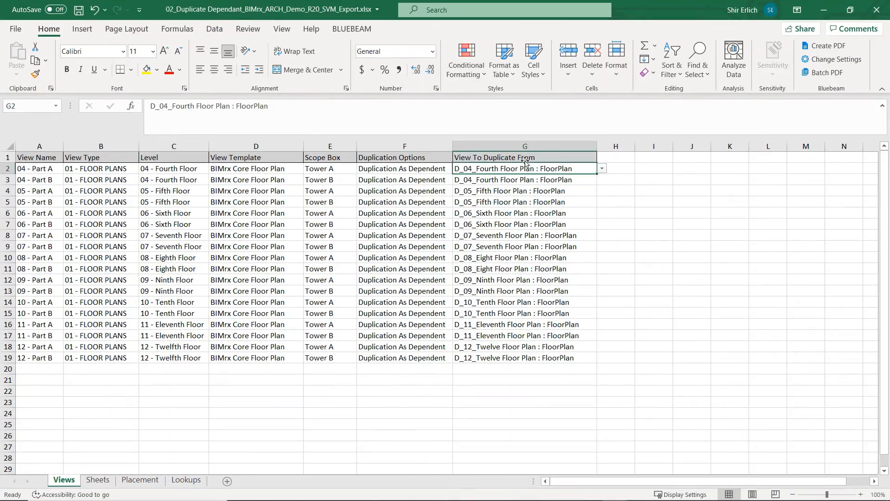
left_click(406, 146)
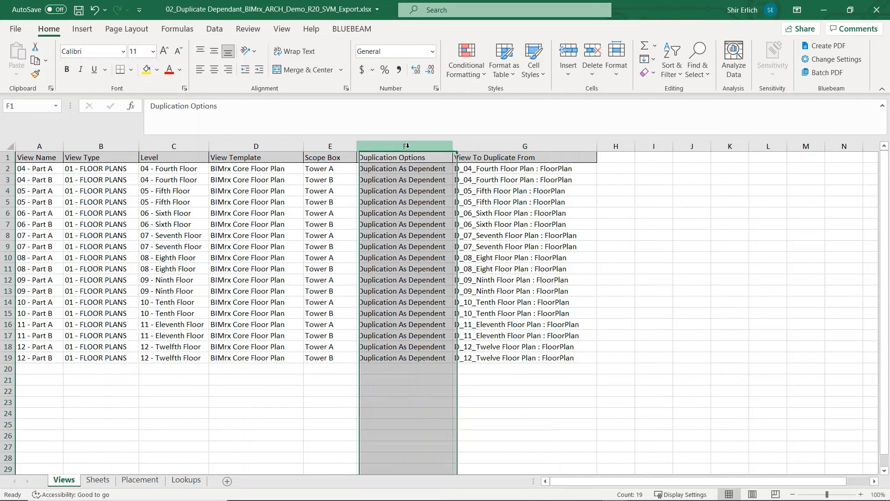
left_click(491, 148)
left_click(408, 167)
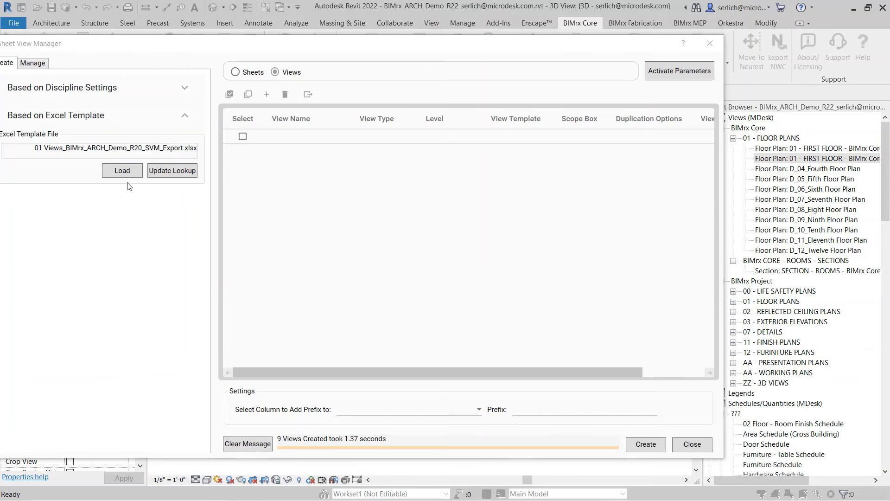
Load the 02_Duplicate Dependant_BIMrx_ARCH_Demo_R20_SVM_Export.xlsx template and create its Part A and Part B dependent views.
left_click(128, 175)
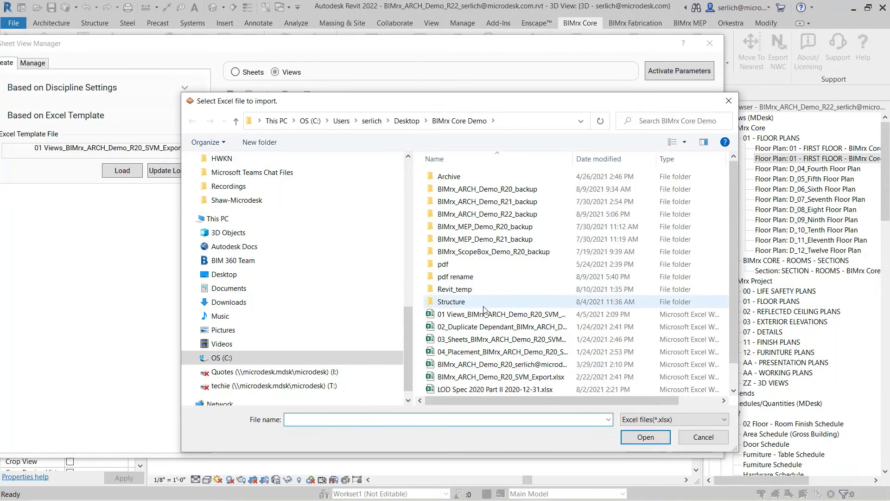
left_click(489, 327)
double_click(490, 329)
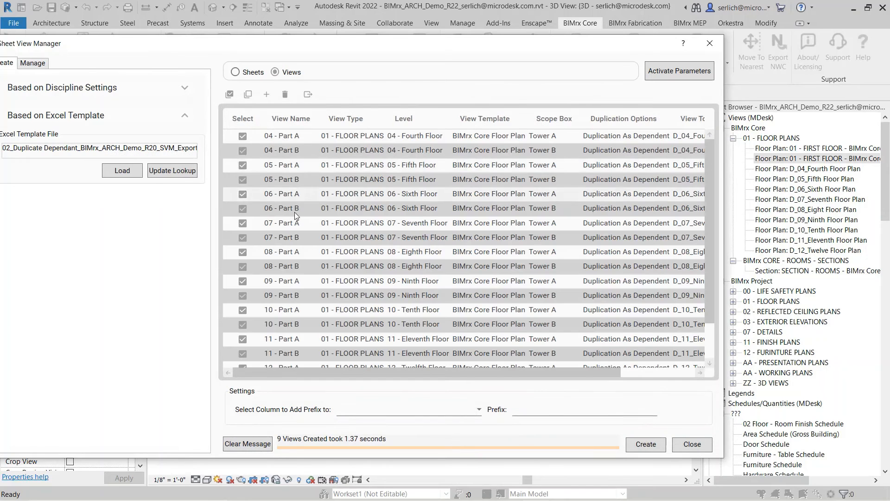
scroll(466, 222, "up", 1)
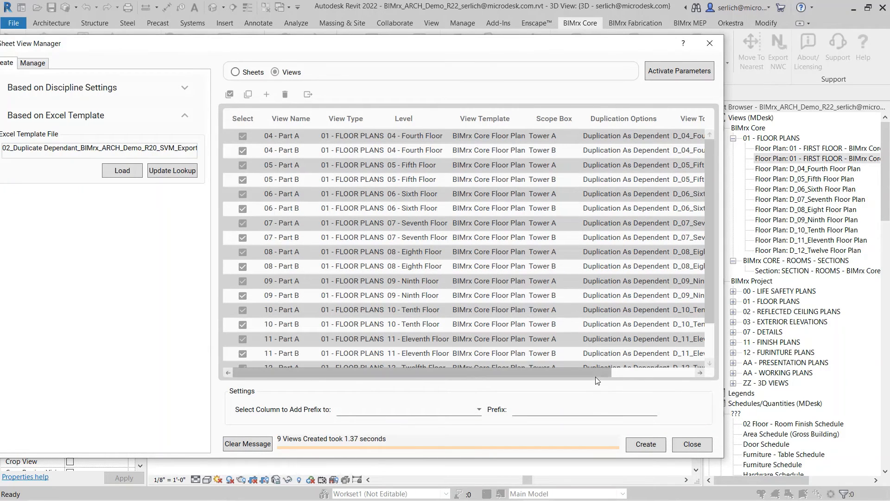
left_click_drag(595, 376, 690, 377)
left_click(656, 443)
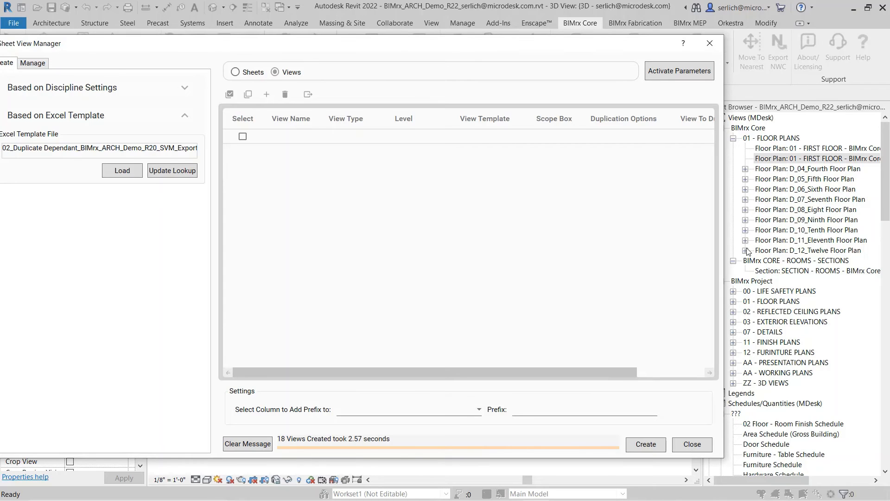
Examine the sheet numbers, names and title block types in the 03_Sheets_BIMrx_ARCH_Demo_R20_SVM_Export.xlsx workbook and return to Revit.
left_click_drag(889, 116, 463, 68)
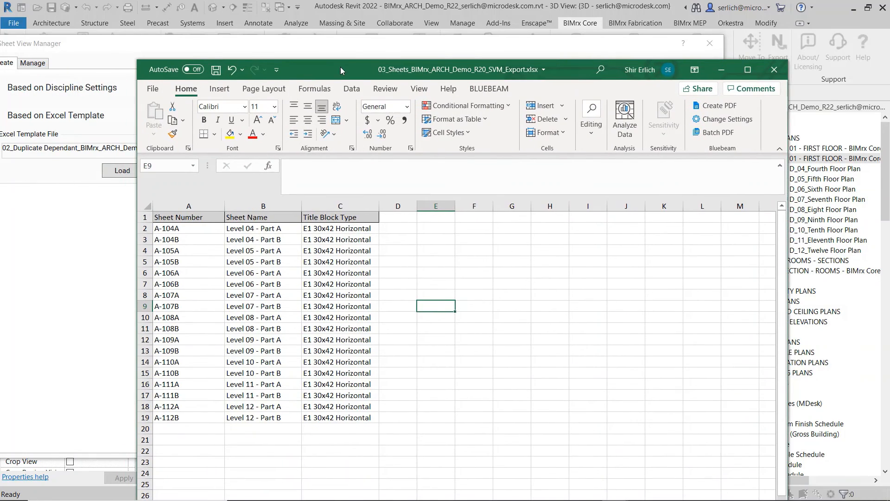
double_click(340, 70)
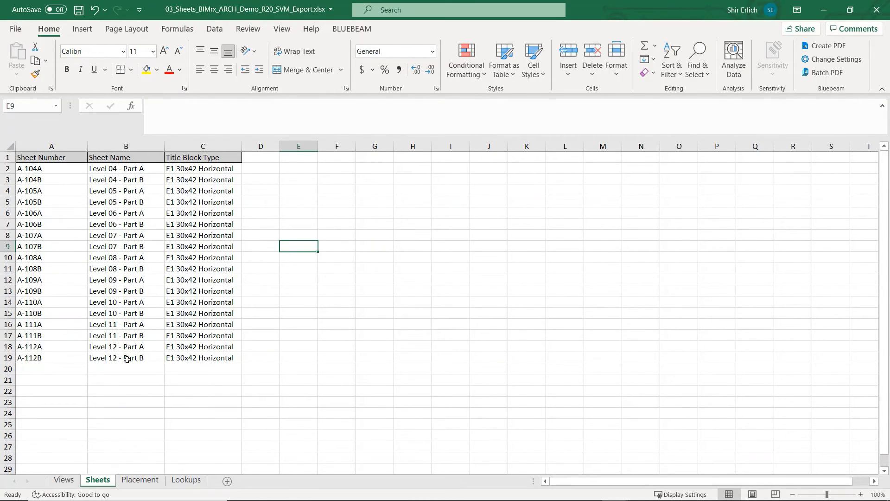
left_click(824, 9)
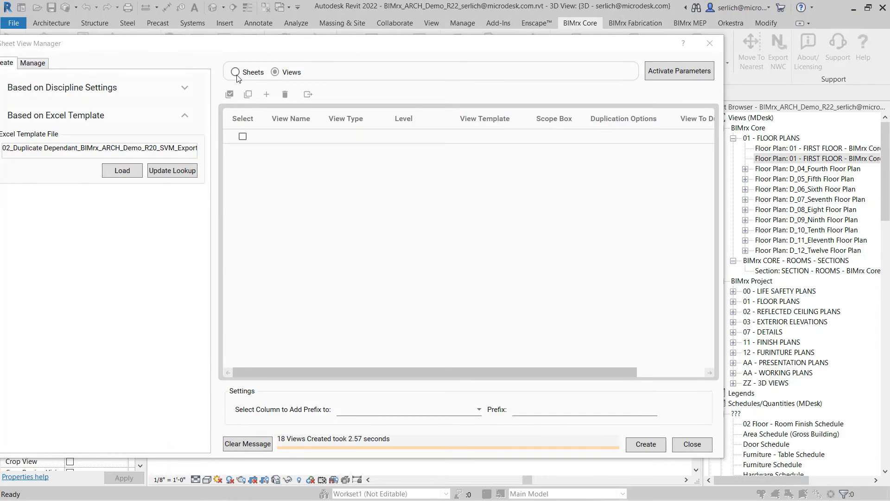
Switch Sheet View Manager to sheets, load 03_Sheets_BIMrx_ARCH_Demo_R20_SVM_Export.xlsx and create its sheets, closing the dialog.
left_click_drag(246, 50, 266, 44)
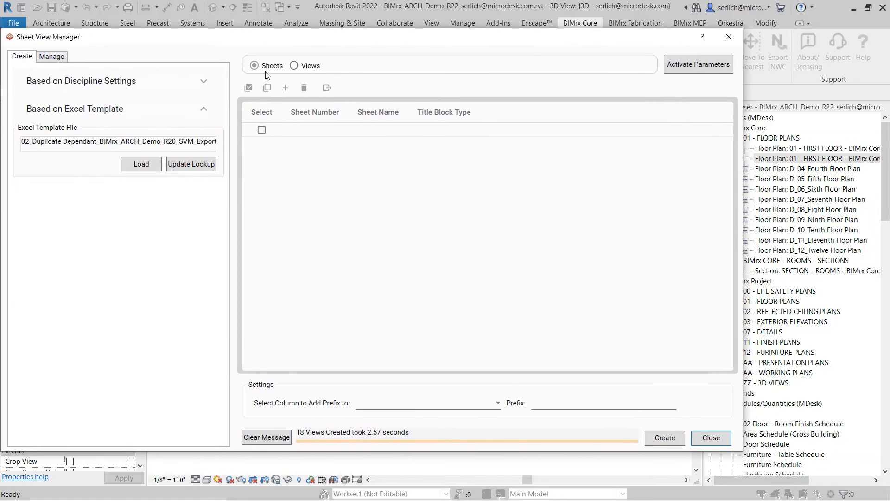
left_click(145, 170)
double_click(500, 333)
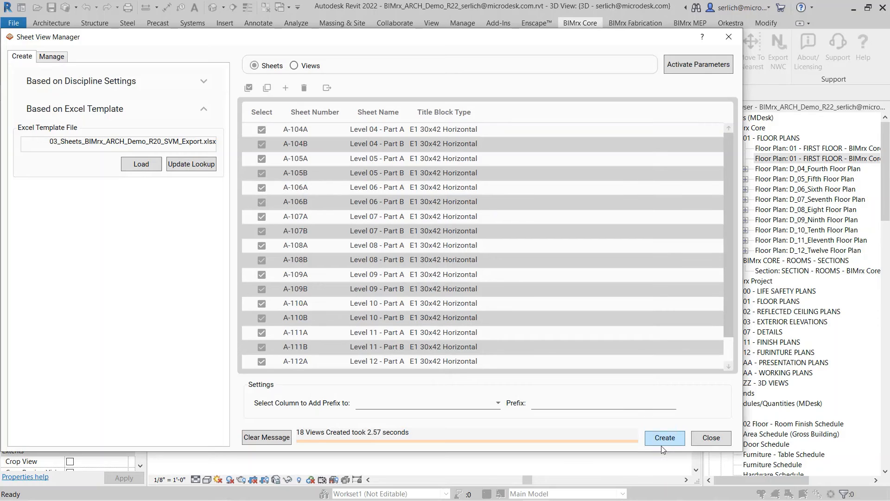
left_click(664, 439)
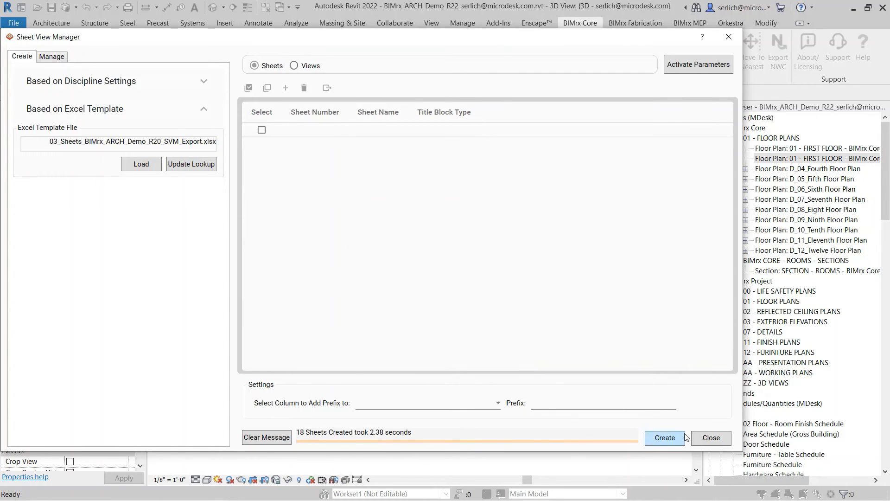
left_click(710, 437)
Check the new sheets in the Project Browser and reopen Sheet View Manager at its view placement management.
scroll(754, 417, "down", 5)
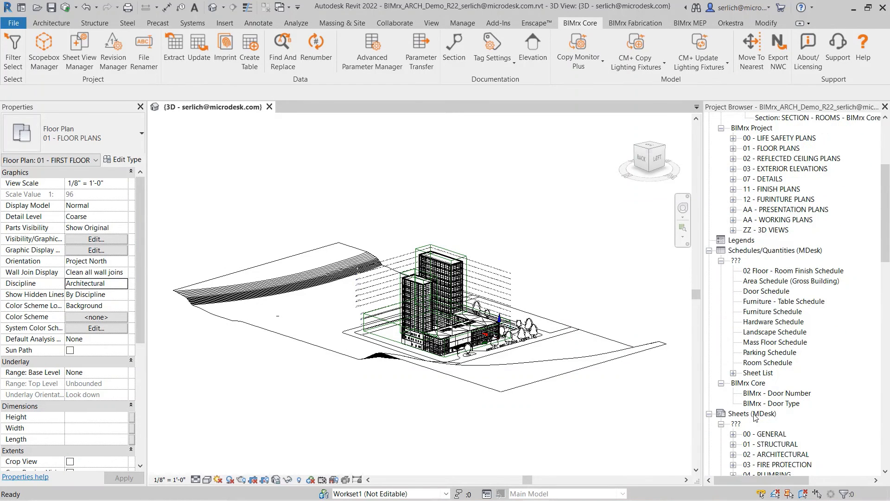
scroll(754, 416, "down", 8)
left_click(81, 49)
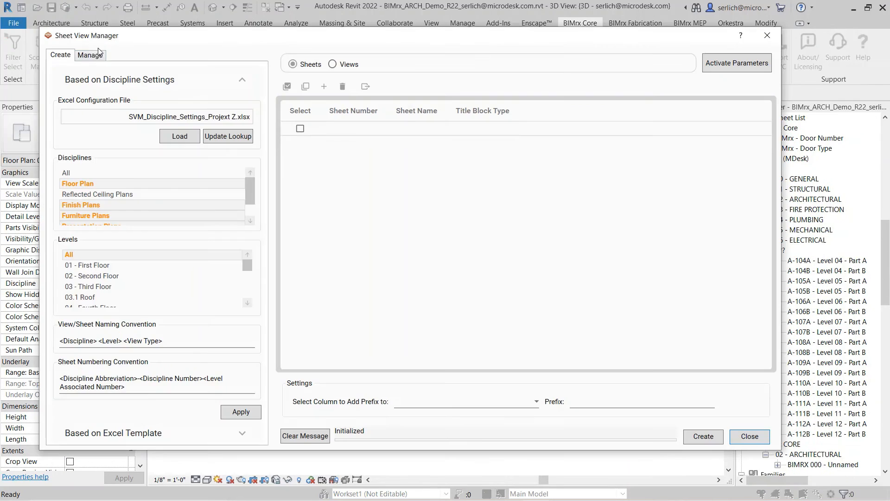
left_click(97, 55)
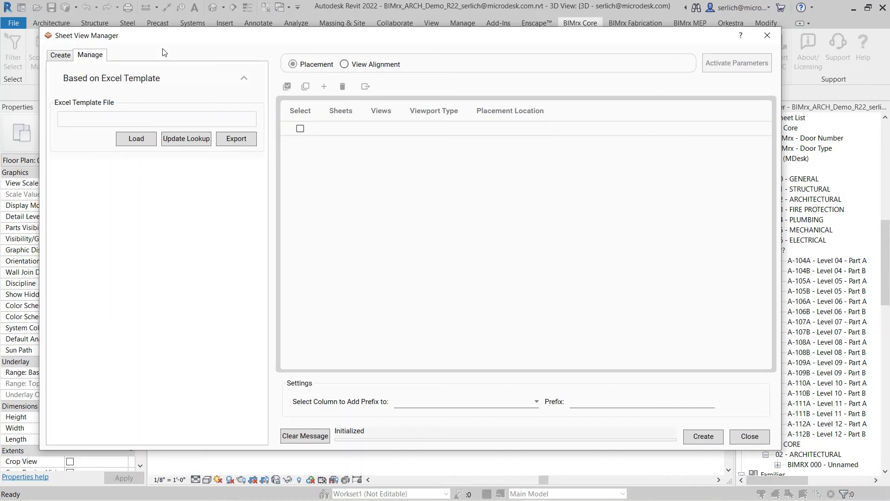
Open the 04_Placement_BIMrx_ARCH_Demo_R20_SVM_Export.xlsx workbook and examine the sheet and view pairing in its first placement row.
key("alt+Tab")
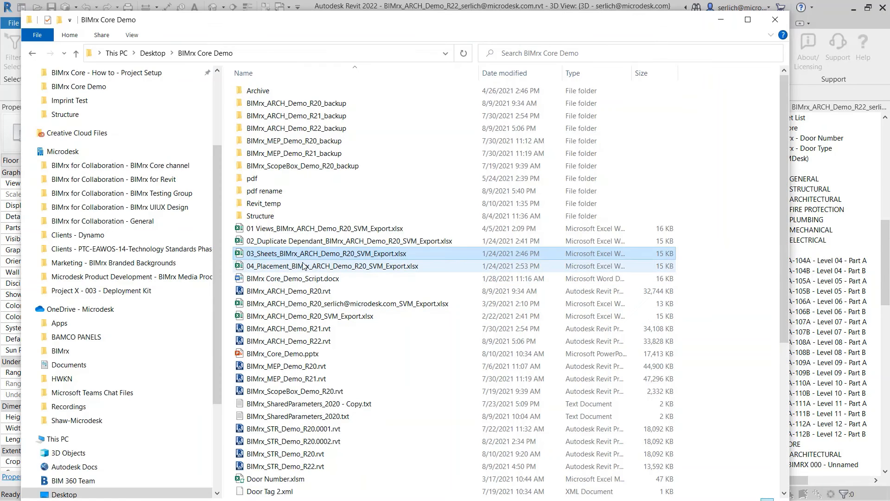
double_click(302, 265)
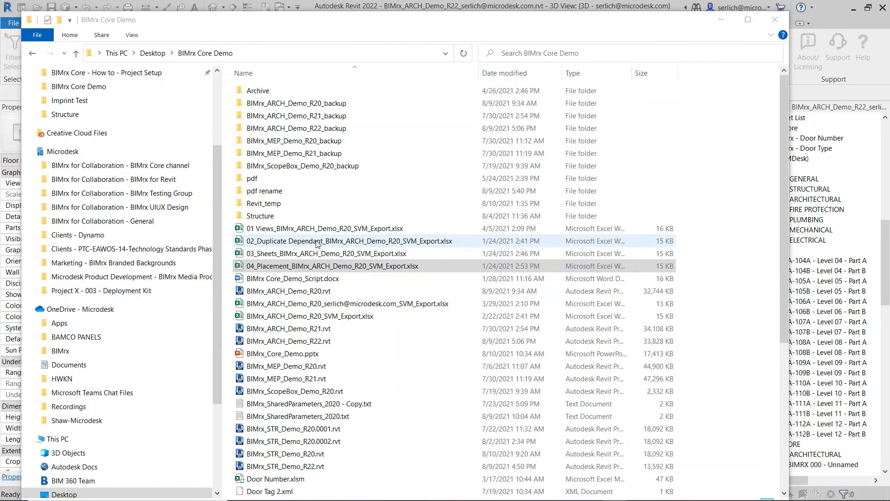
left_click(720, 21)
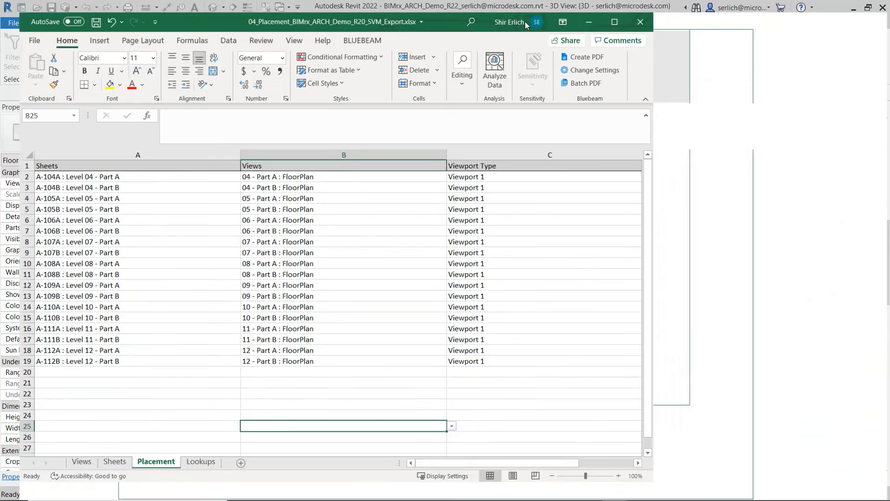
double_click(525, 21)
left_click(87, 171)
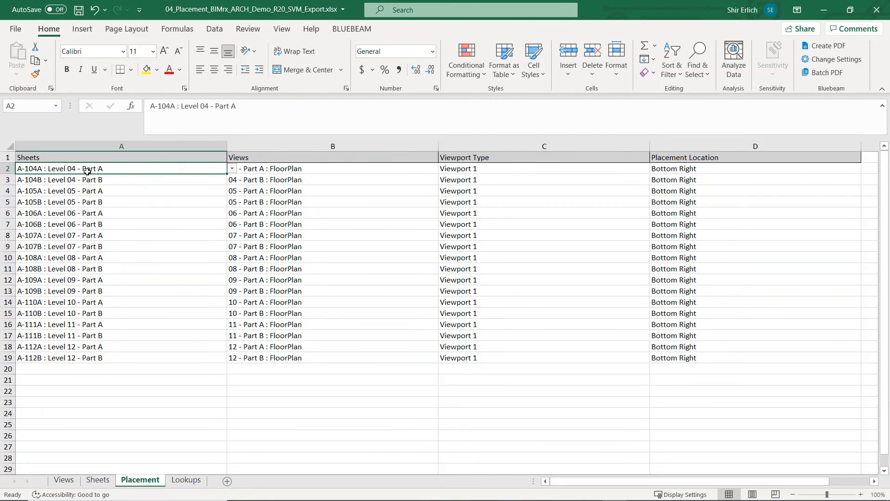
left_click(297, 169)
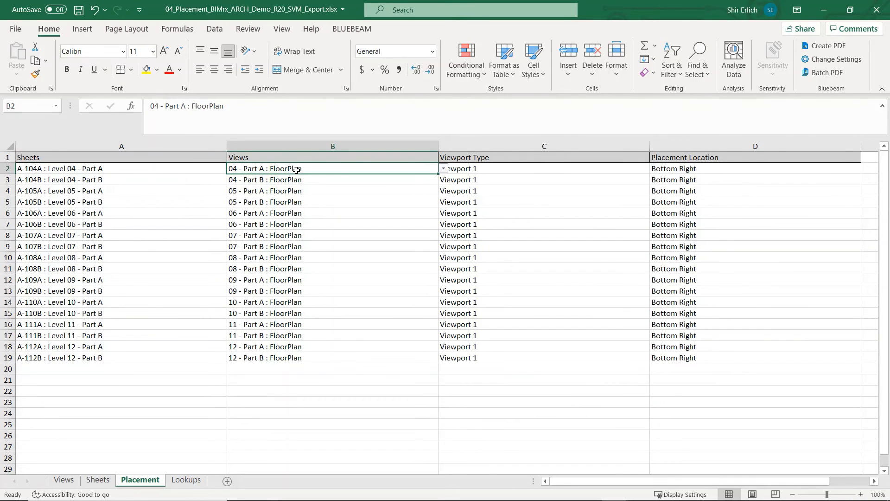
Review the first row's viewport type and placement location, and load 04_Placement_BIMrx_ARCH_Demo_R20_SVM_Export.xlsx in Revit's Sheet View Manager placement management.
left_click(495, 171)
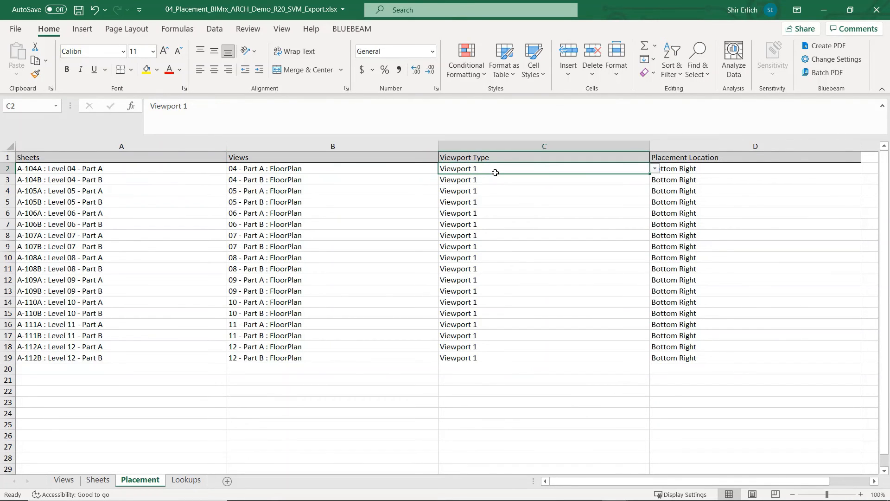
left_click(707, 170)
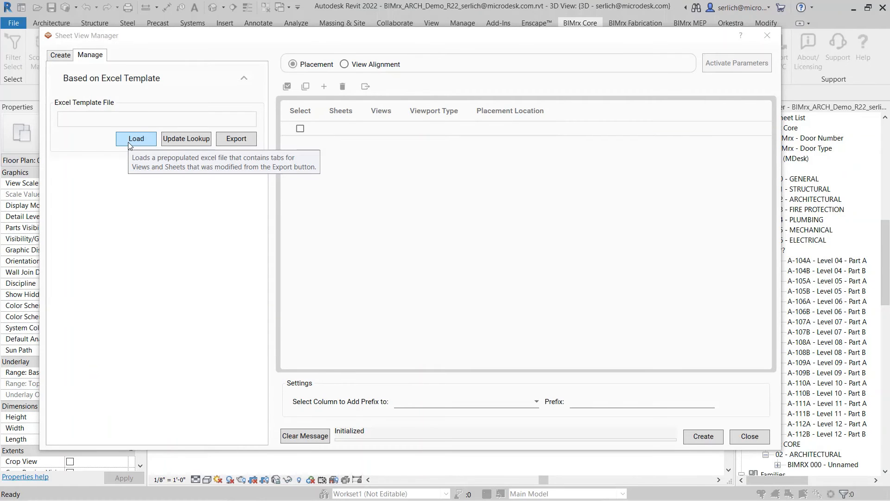
left_click(128, 140)
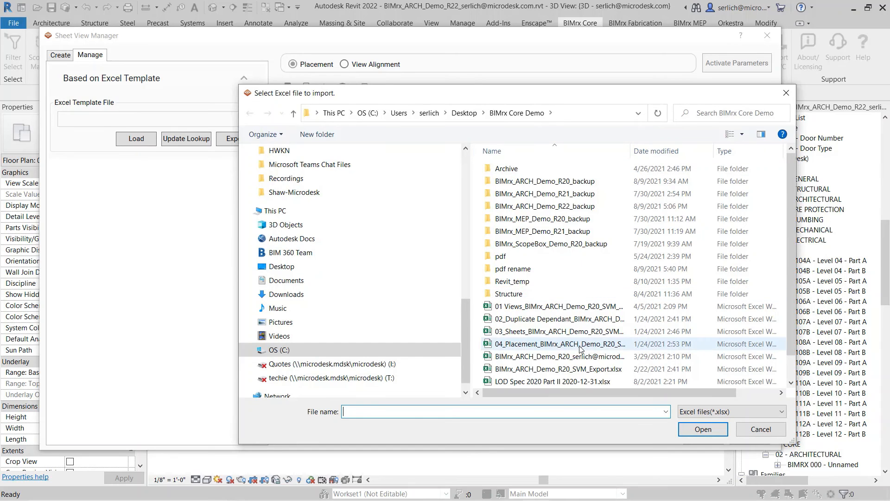
double_click(580, 345)
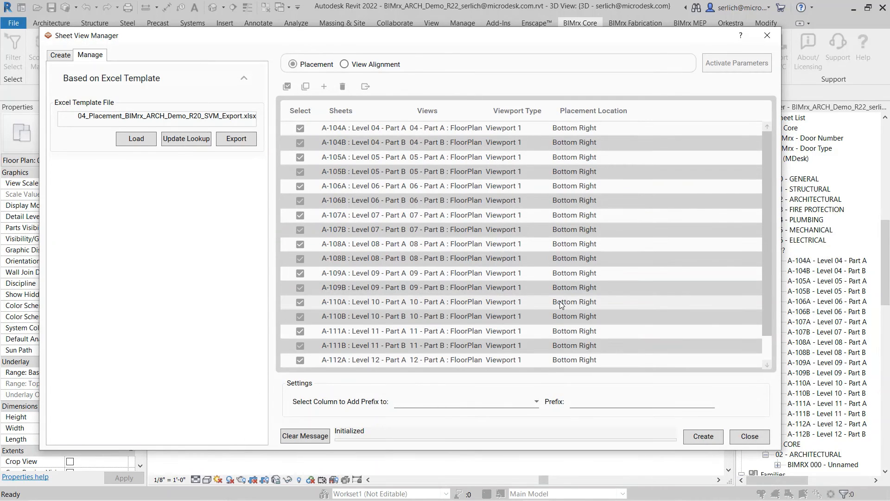
left_click(530, 228)
left_click_drag(591, 43, 598, 33)
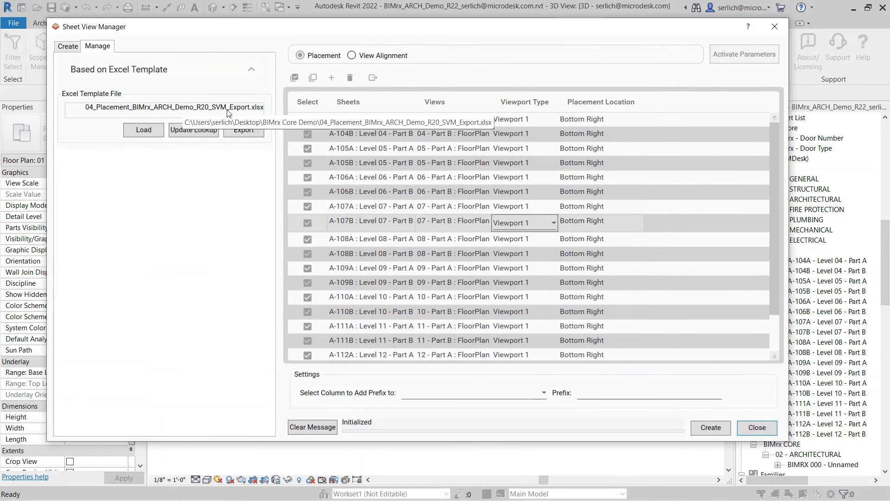
Place the loaded views on their sheets, close Sheet View Manager and open sheet A-104A - Level 04 - Part A.
left_click(709, 427)
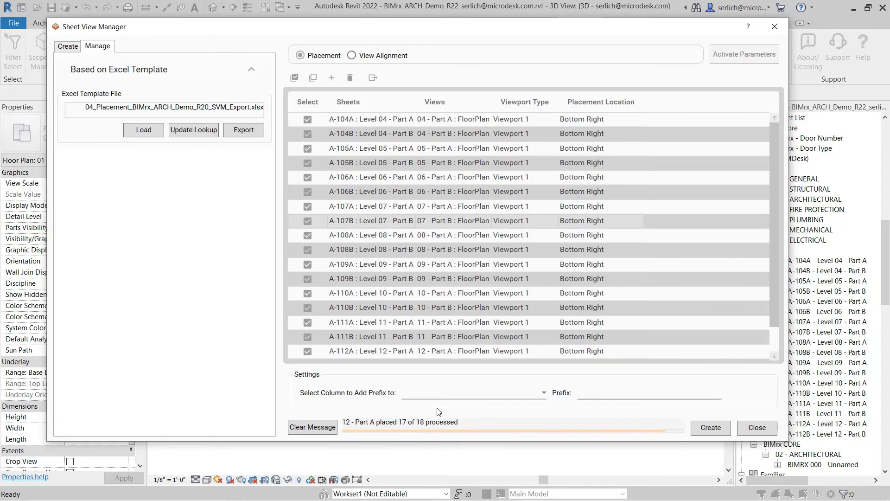
left_click(762, 430)
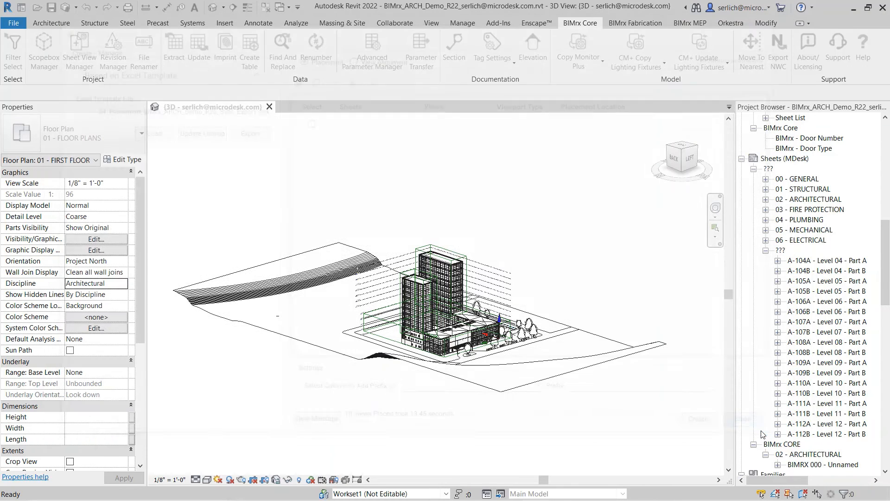
double_click(792, 261)
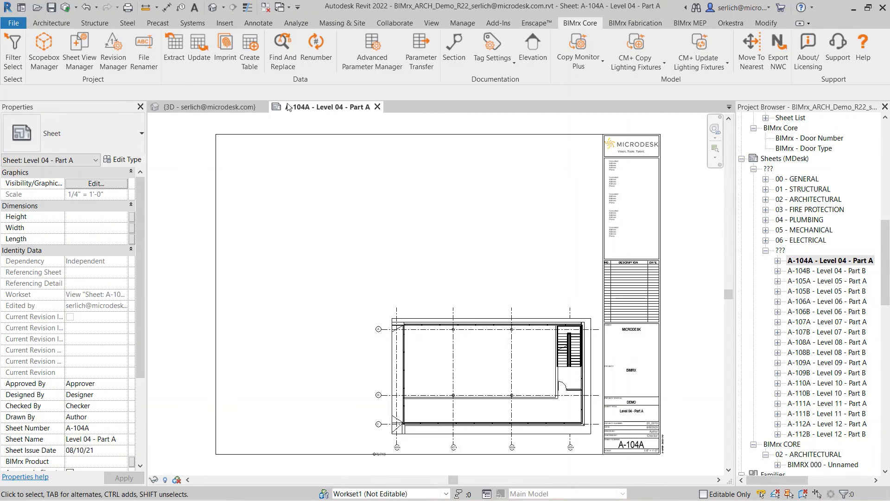
Reopen Sheet View Manager, add three blank sheet rows and check which sheet columns can take a prefix.
left_click(79, 51)
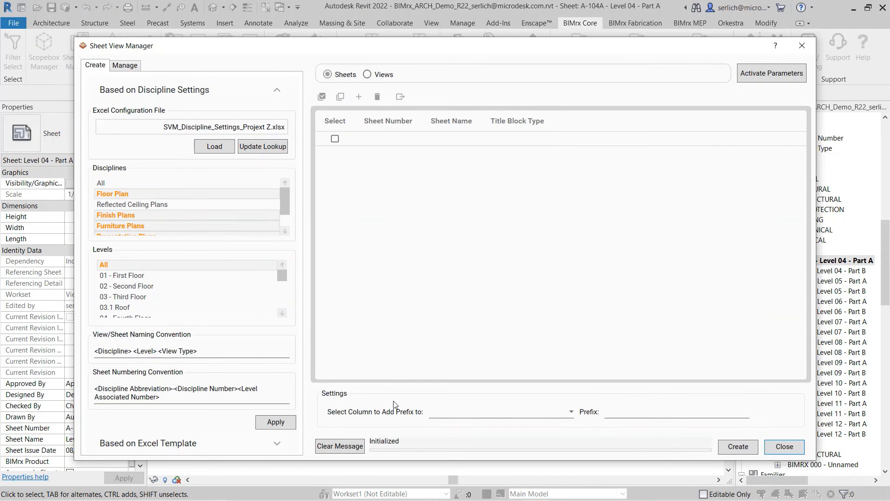
left_click(359, 97)
left_click(359, 97)
left_click(359, 97)
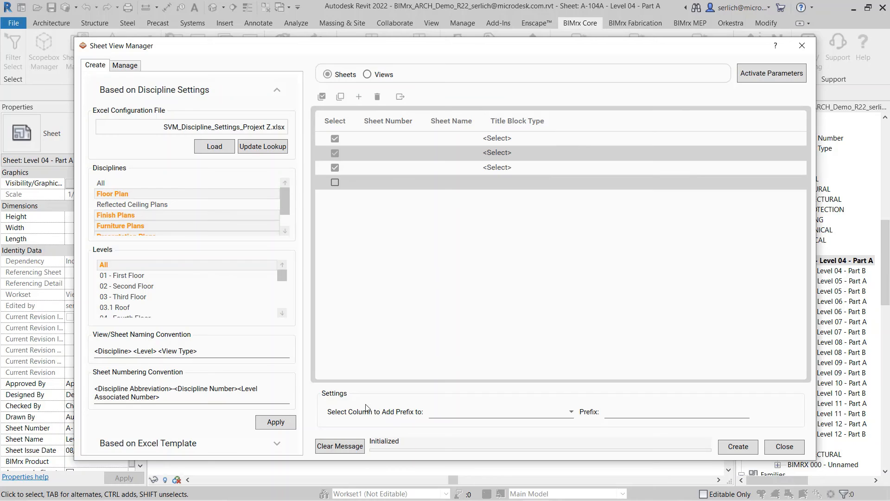
left_click(438, 417)
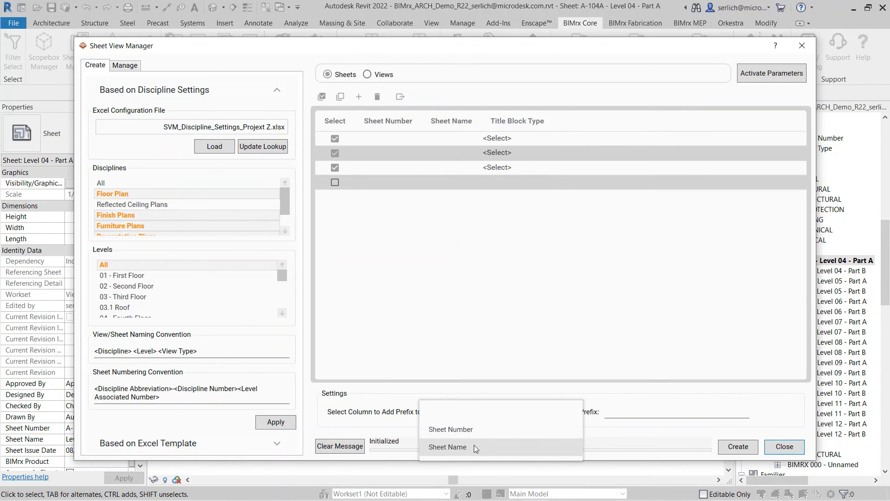
left_click(382, 79)
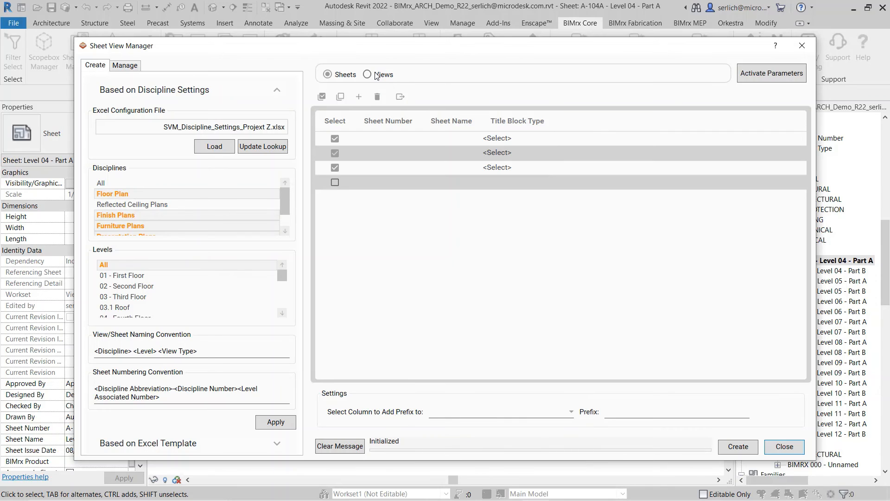
Switch to views, enter a view named Floor Plan and add the prefix DOC_ to the View Name column.
left_click(376, 75)
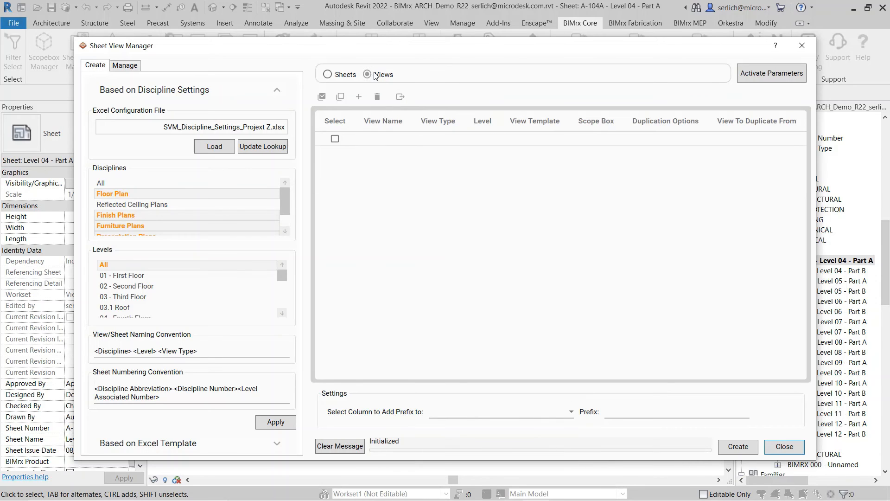
left_click(446, 414)
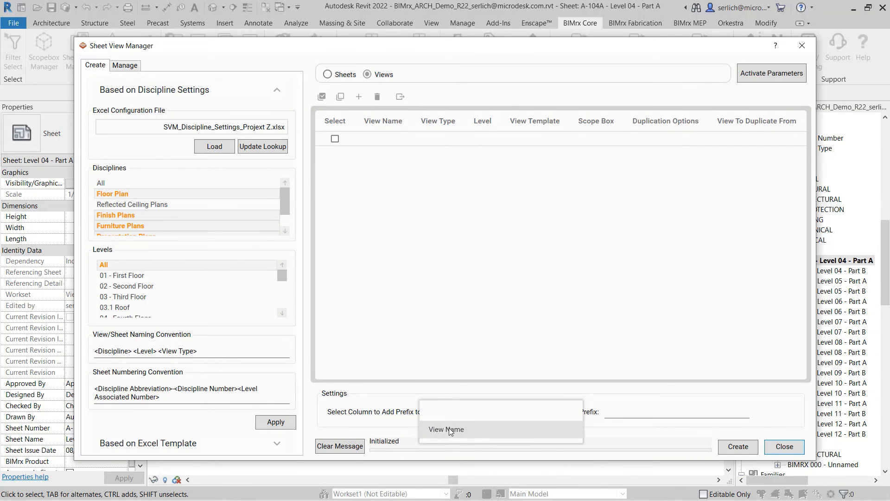
left_click(366, 137)
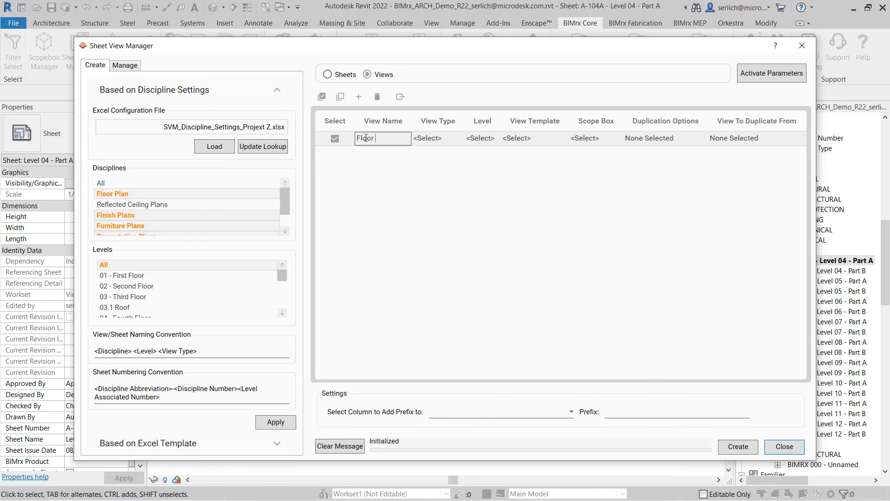
left_click(547, 365)
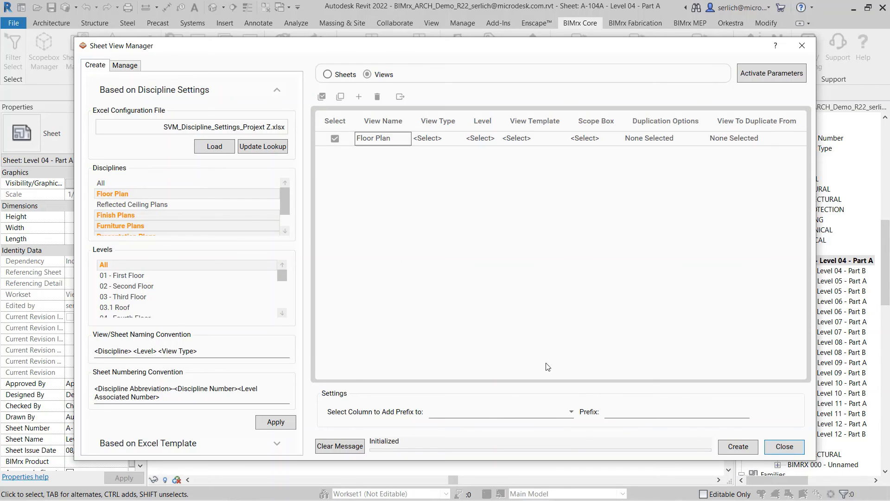
left_click(539, 414)
left_click(527, 427)
type("DOC_")
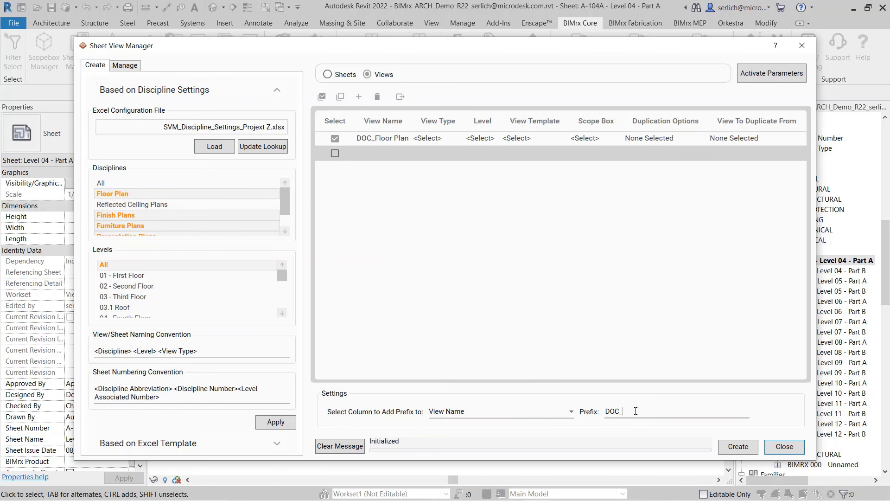
Try wrk- as the view name prefix, clear it and close Sheet View Manager without creating the view.
key("BackSpace")
key("BackSpace")
key("BackSpace")
key("BackSpace")
type("wrk-")
key("BackSpace")
key("BackSpace")
key("BackSpace")
key("BackSpace")
left_click(784, 447)
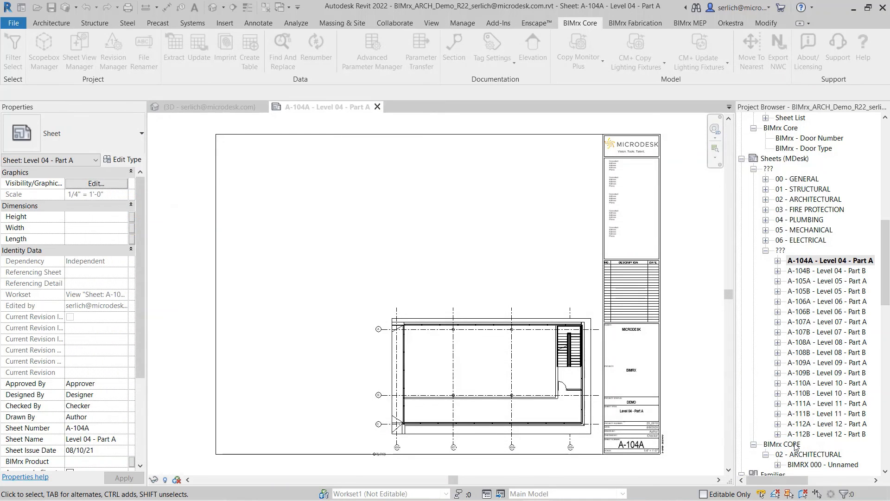
Reopen Sheet View Manager, look at the view alignment options for placed views and close the dialog.
left_click(79, 49)
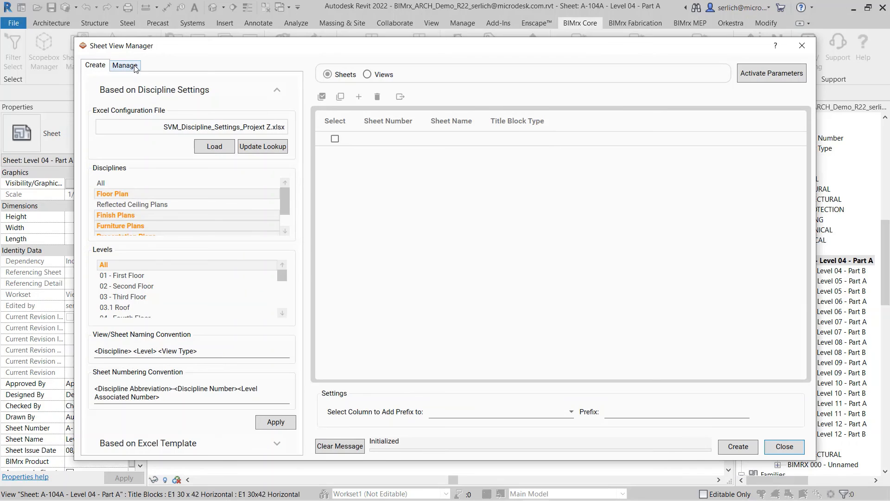
left_click(134, 66)
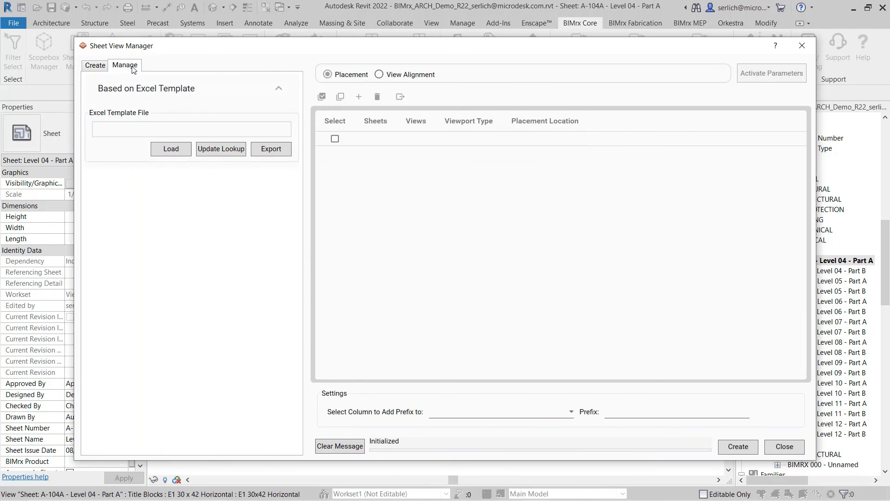
left_click(380, 75)
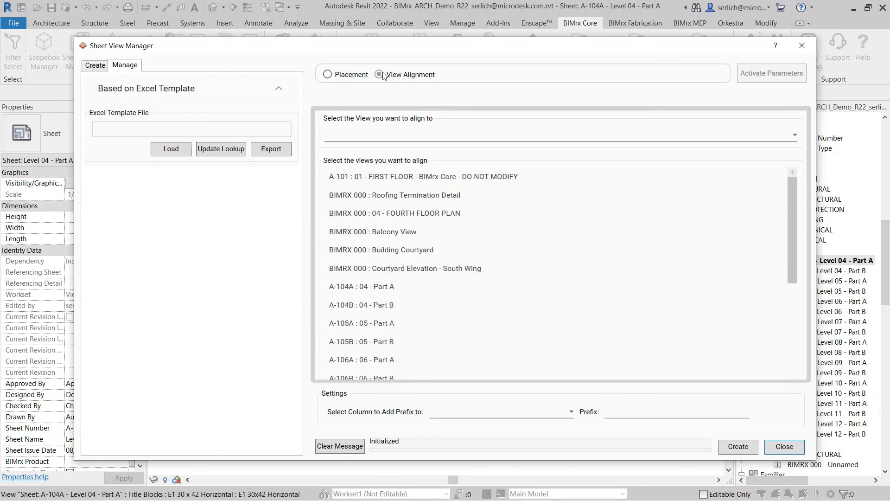
left_click(784, 446)
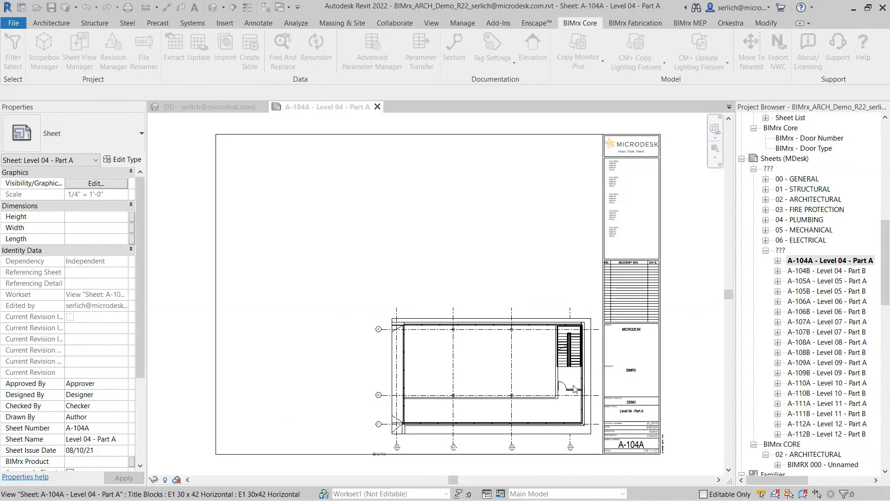
Move the floor plan viewport on sheet A-104A to the upper-left corner of the title block's drawing area.
left_click(512, 384)
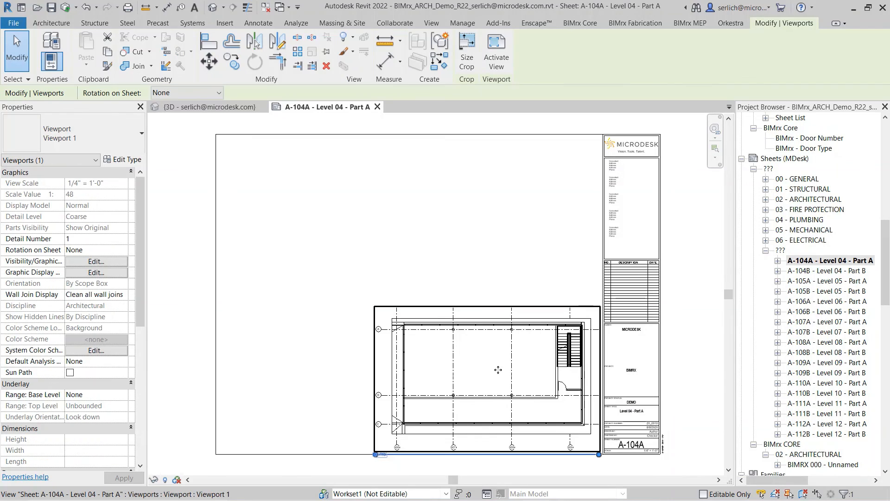
left_click_drag(539, 399, 390, 239)
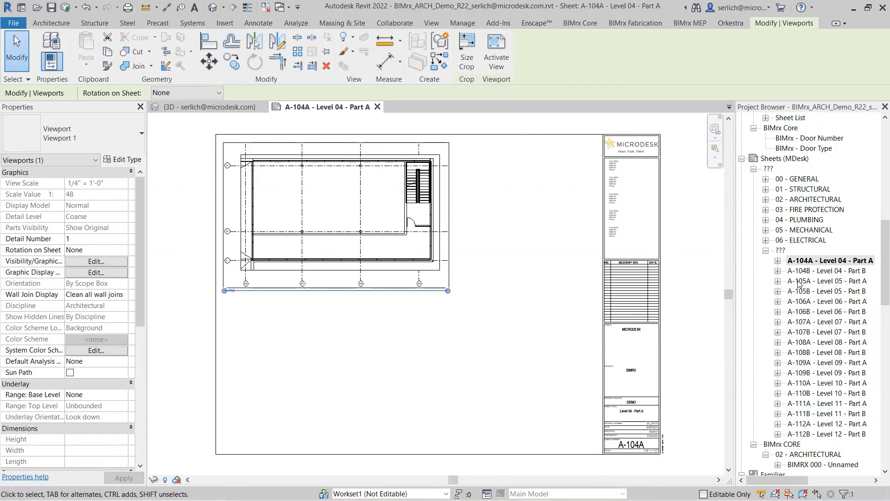
left_click(545, 245)
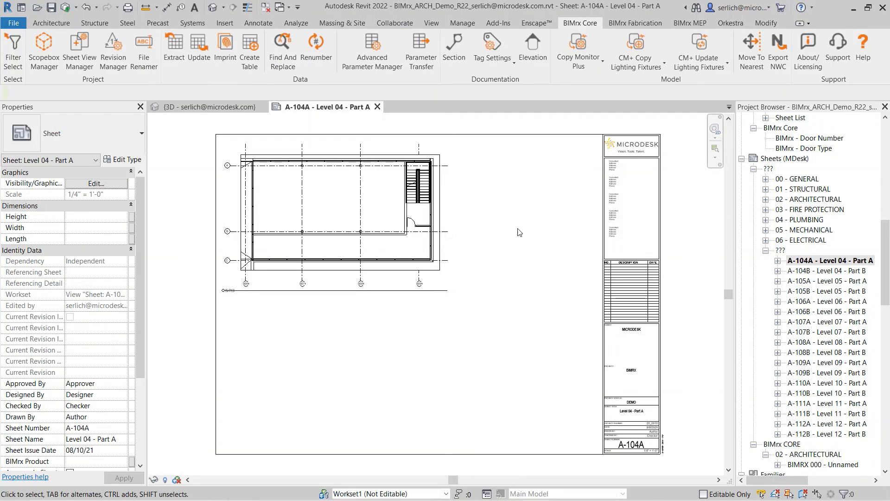
Reopen Sheet View Manager at view alignment and set A-104A : 04 - Part A as the view to align to.
left_click(77, 45)
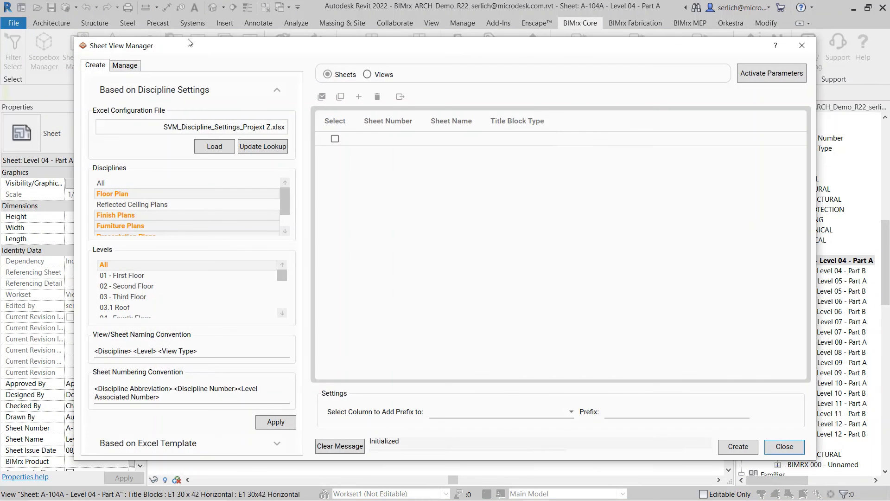
left_click(124, 67)
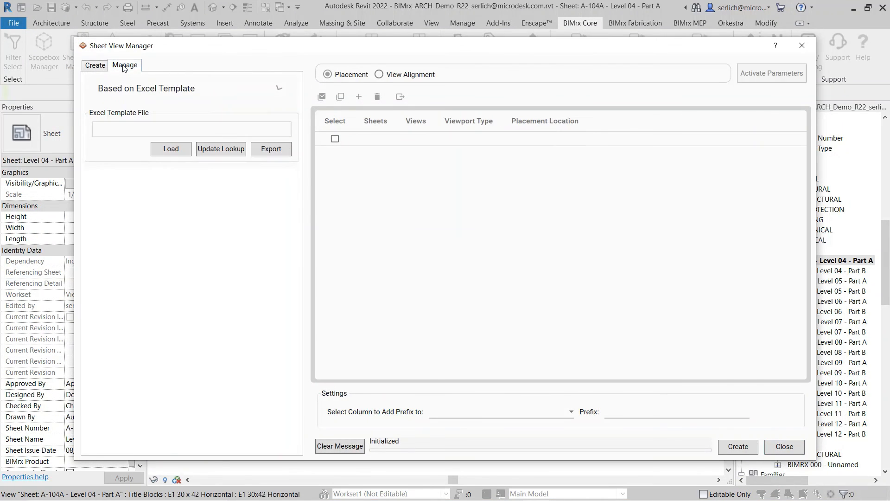
left_click(388, 76)
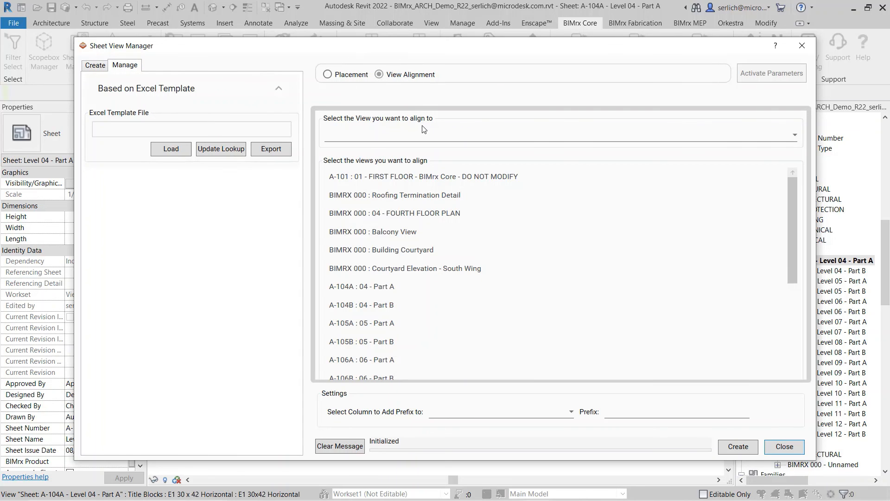
left_click(423, 135)
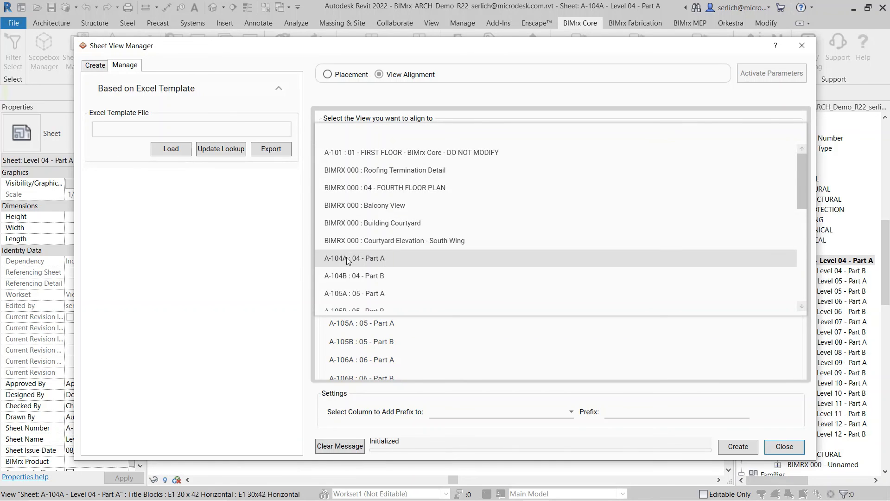
left_click(347, 258)
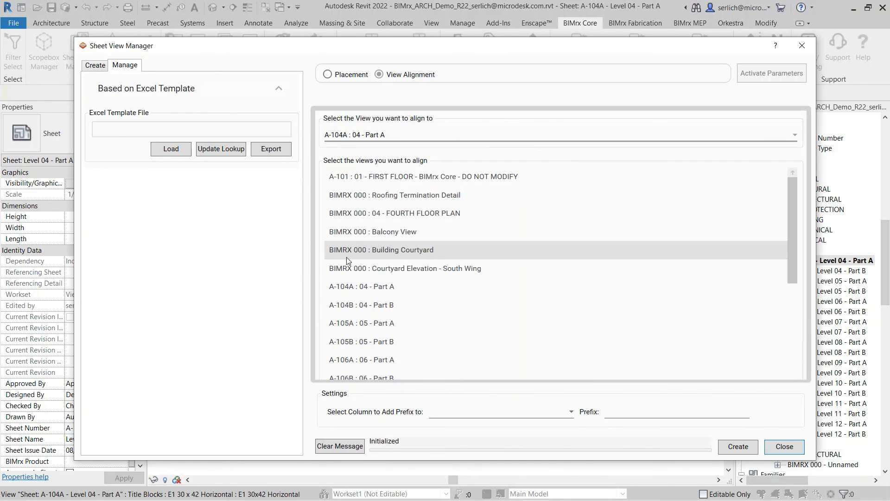
Align the Part A views on sheets A-105A through A-112A to the reference view, close the dialog and open sheet A-105A.
left_click(394, 322)
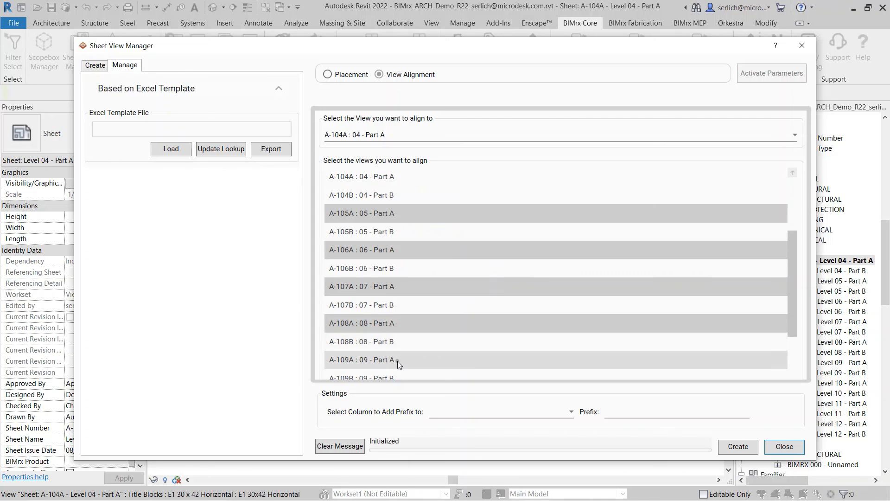
left_click(397, 361, "ctrl")
scroll(440, 216, "down", 2)
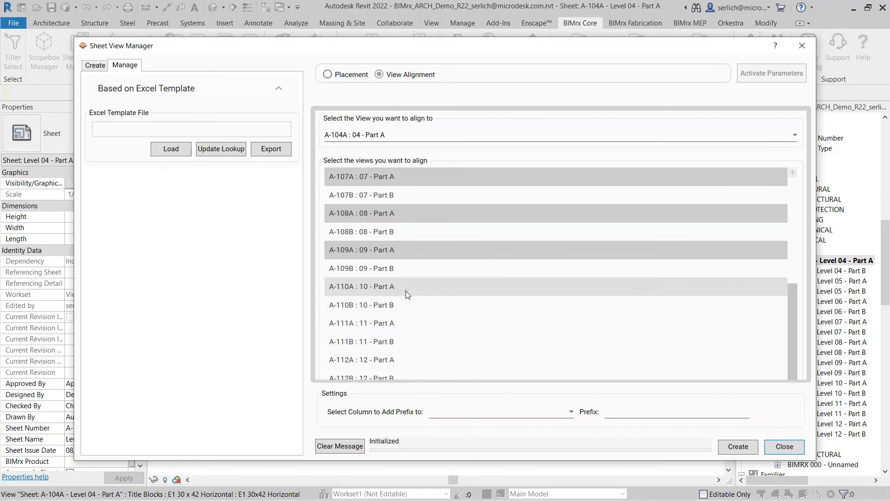
left_click(405, 290, "ctrl")
left_click(401, 329, "ctrl")
left_click(397, 356, "ctrl")
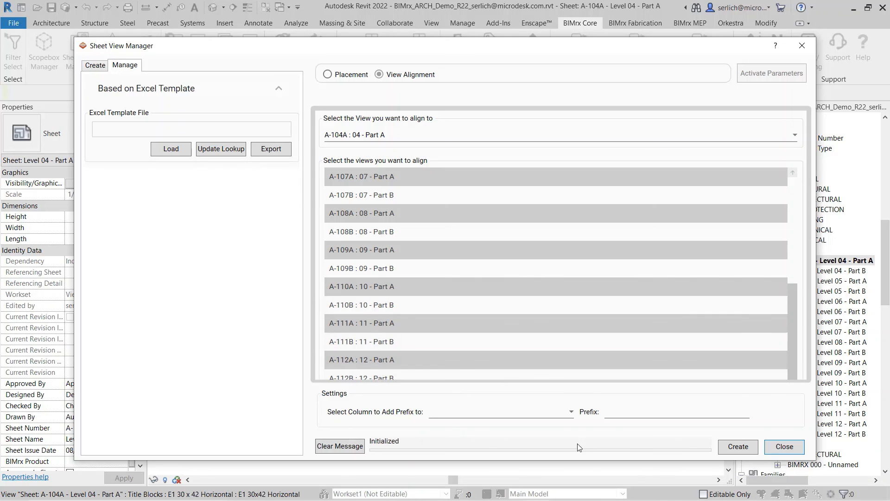
left_click(745, 450)
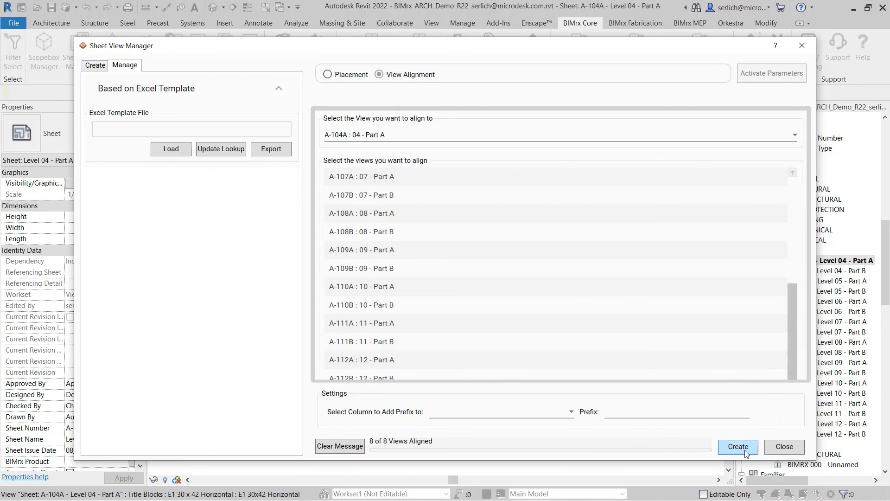
left_click(799, 448)
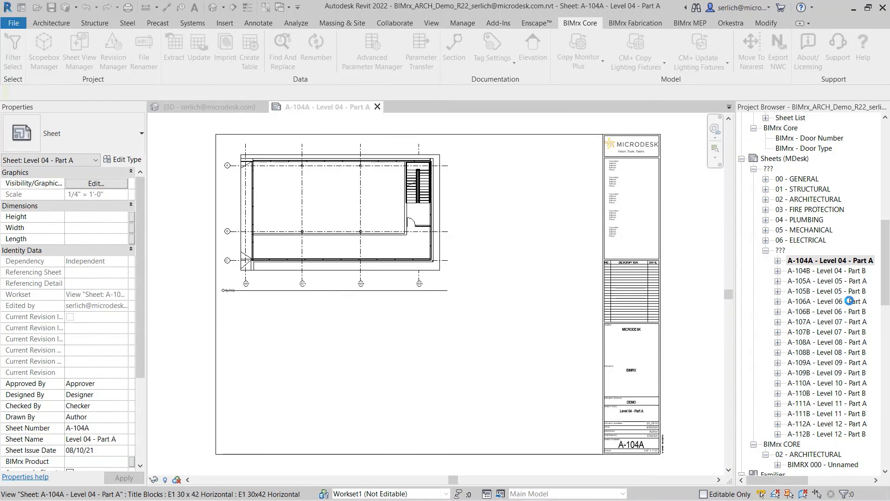
double_click(830, 280)
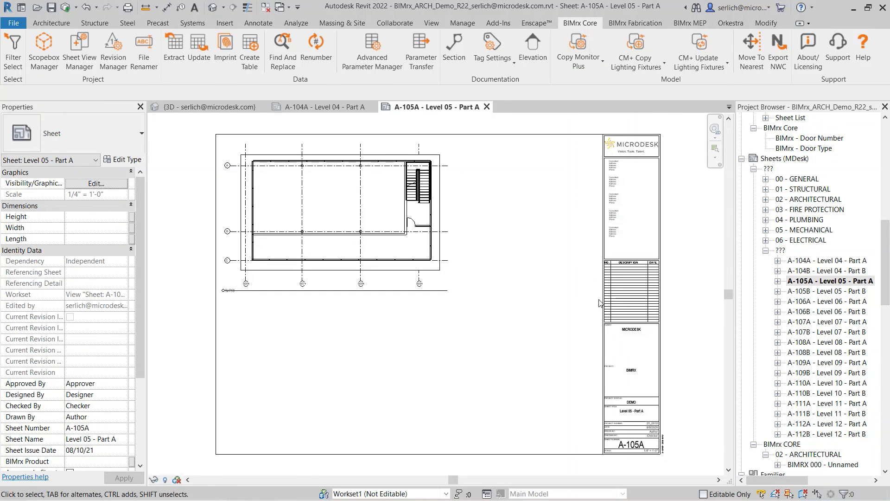